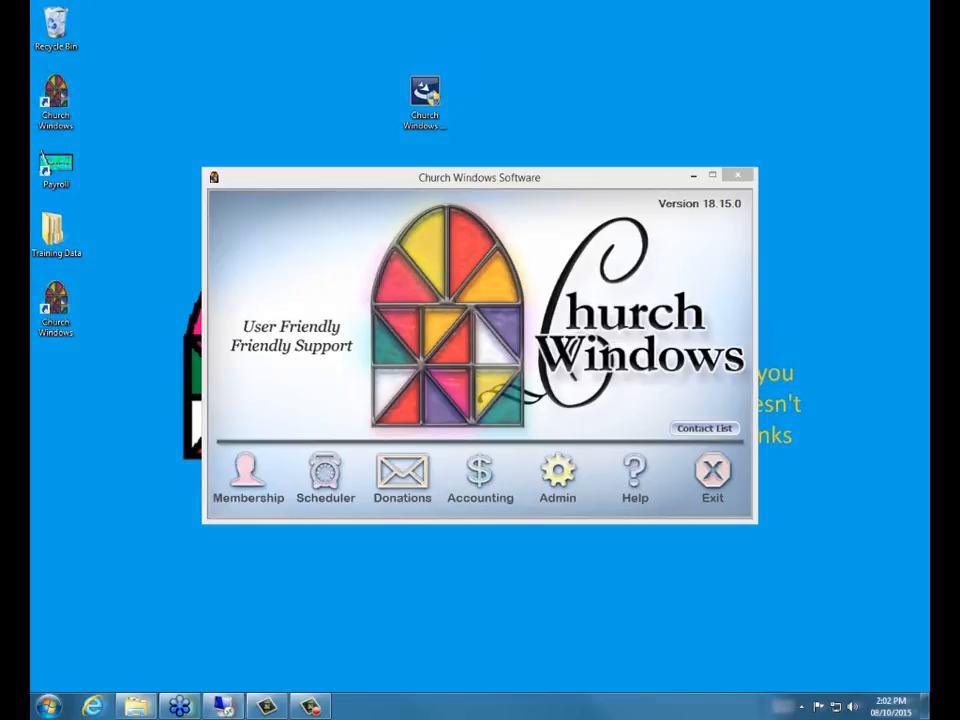
- Open the Visits window of the Membership module and move it to the middle of the workspace
mouse_move(760, 197)
left_mouse_down()
mouse_move(712, 169)
mouse_move(628, 204)
mouse_move(735, 219)
mouse_move(754, 189)
left_mouse_up()
left_click(248, 472)
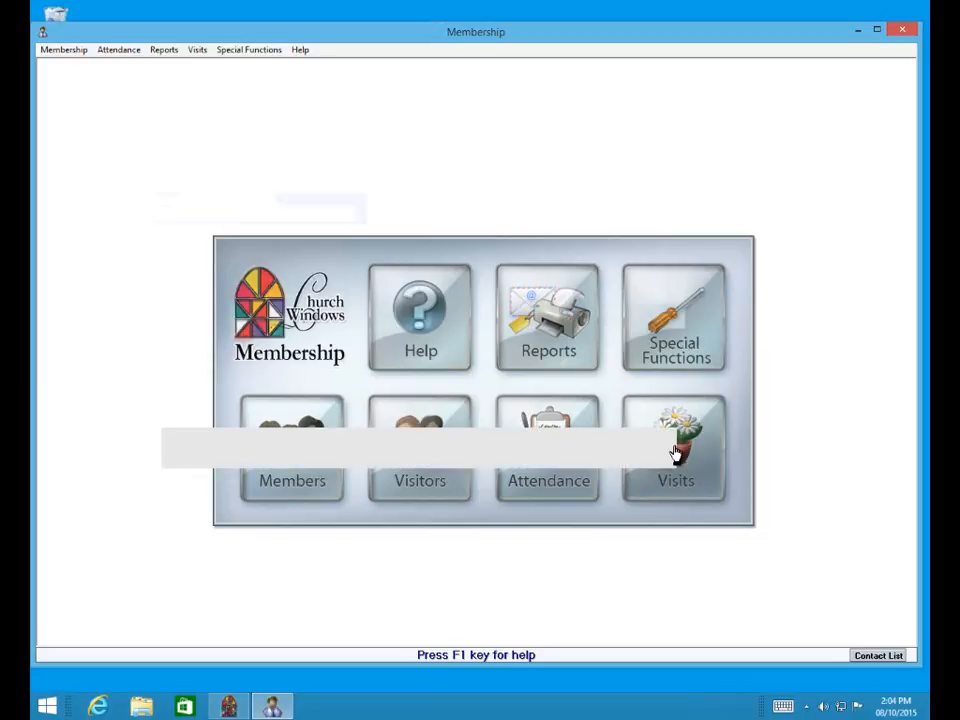
left_click(675, 452)
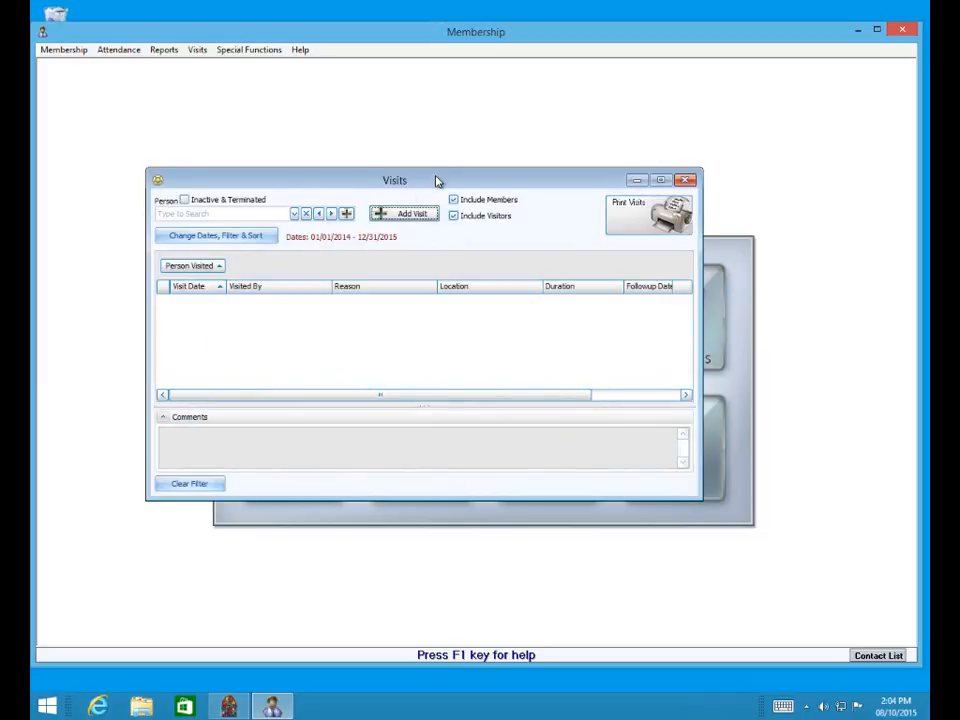
left_click_drag(435, 181, 496, 223)
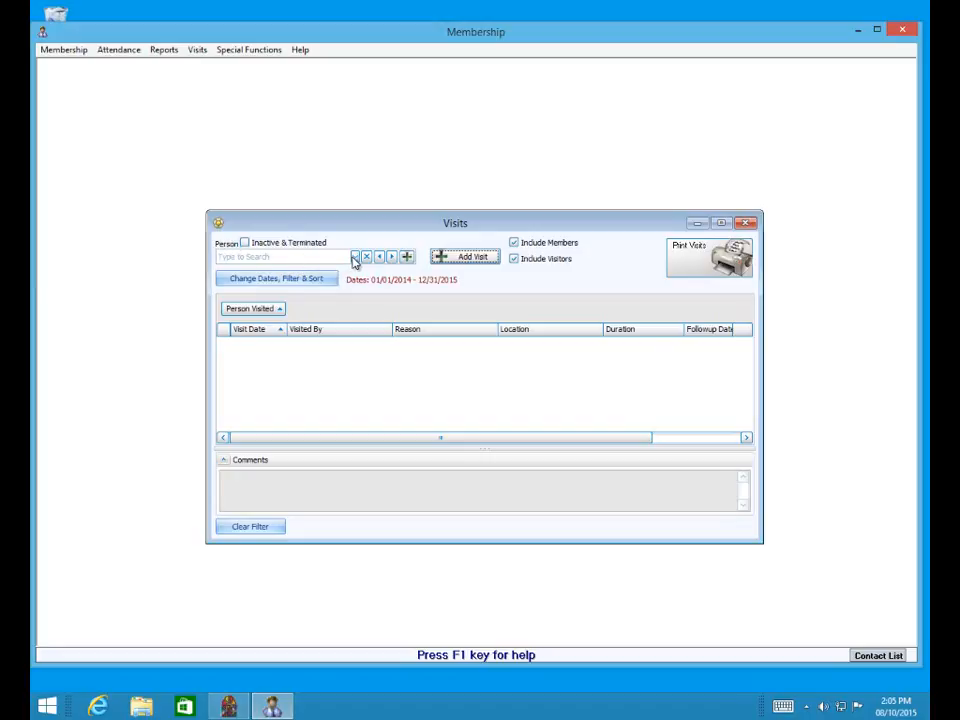
- Change the visits filter so the visit date range starts at 01/01/2011
left_click(319, 280)
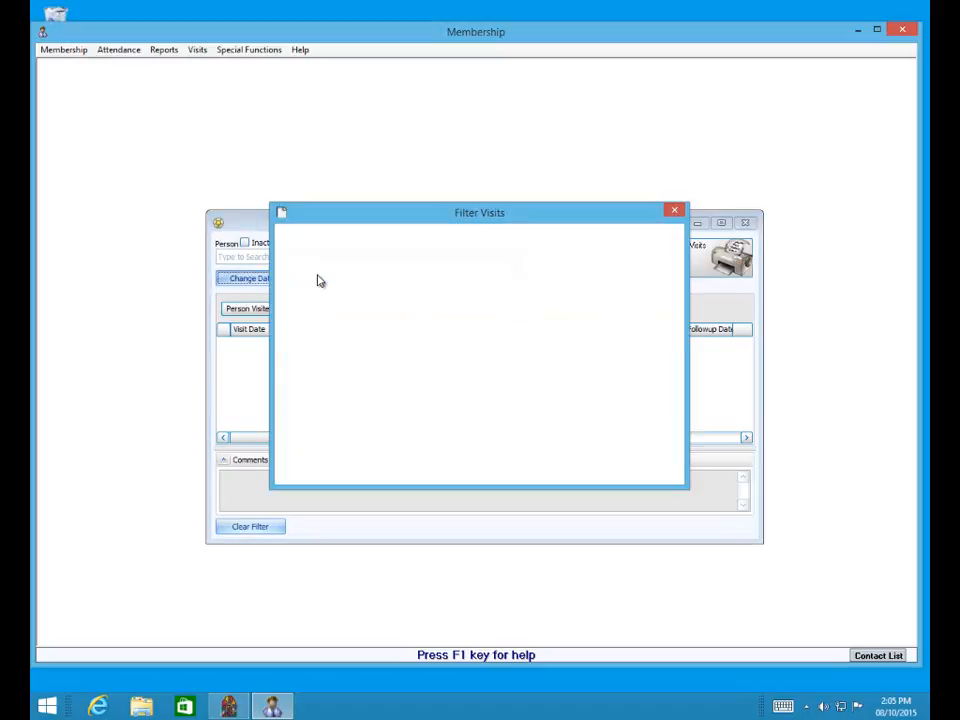
left_click(412, 298)
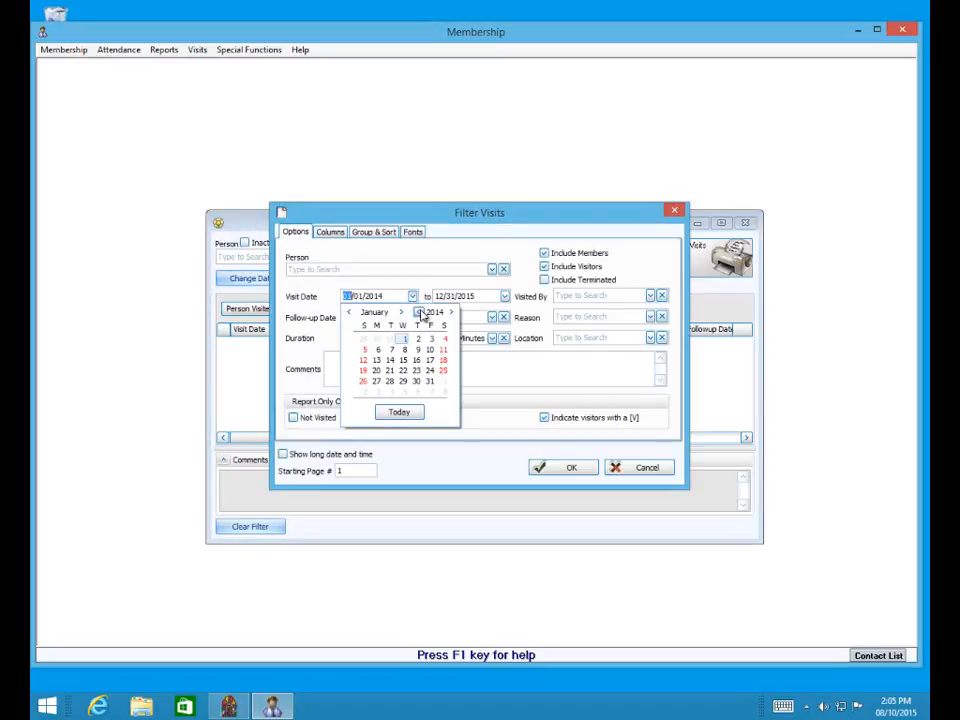
left_click(420, 313)
left_click(420, 313)
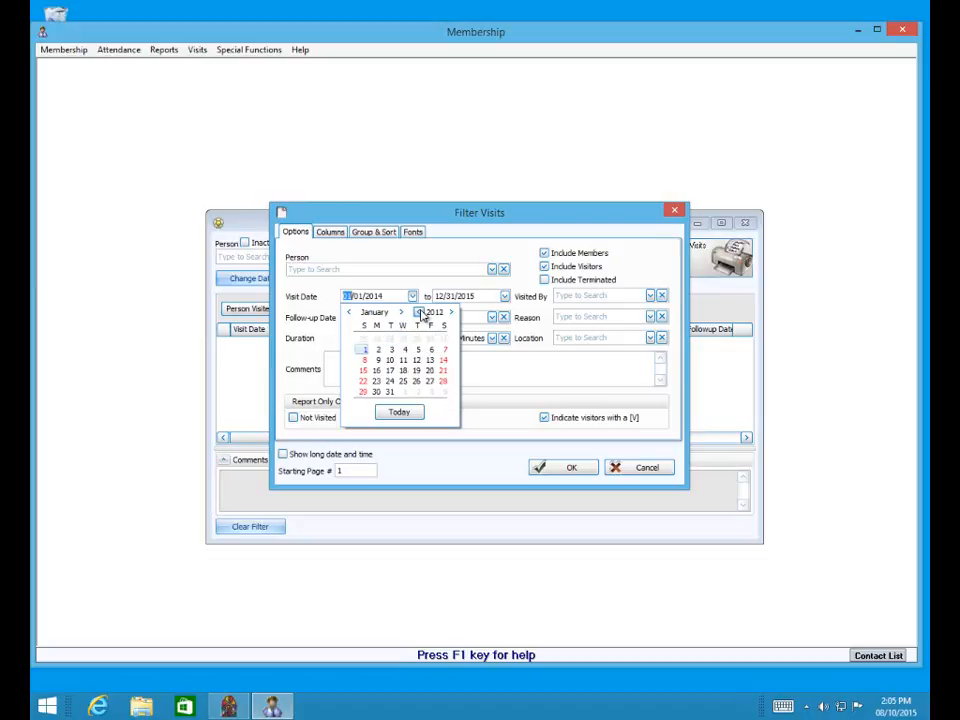
left_click(420, 313)
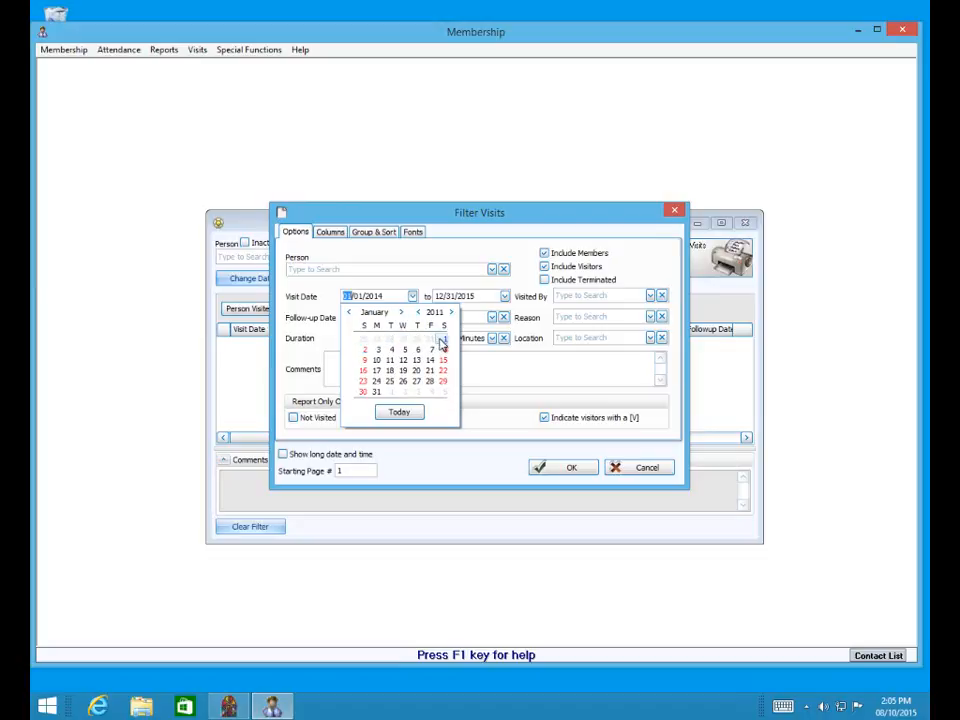
left_click(443, 343)
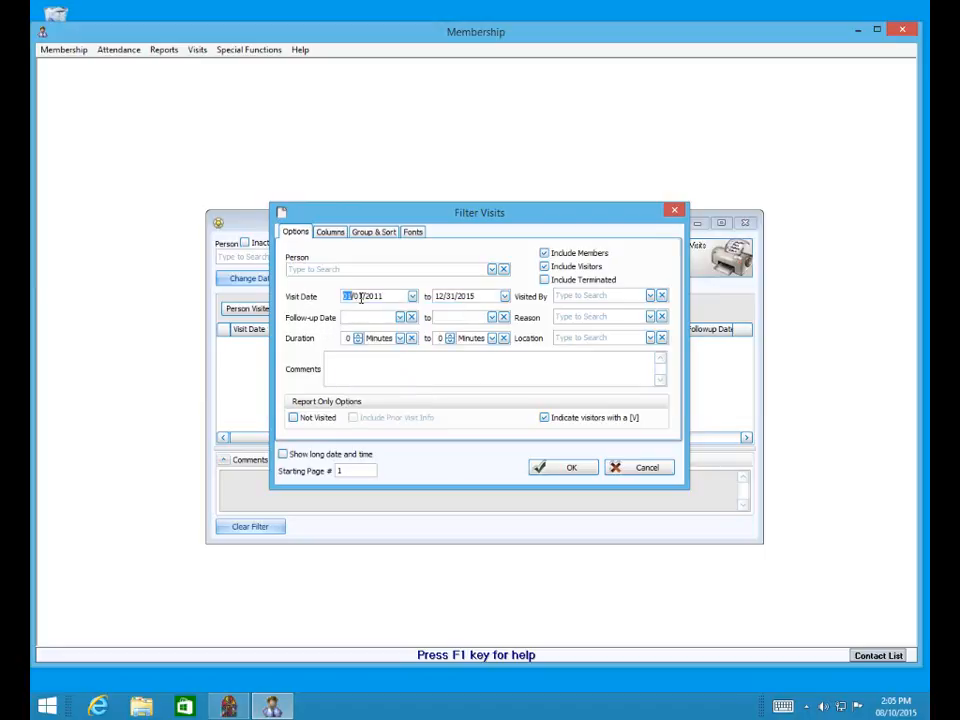
left_click(565, 470)
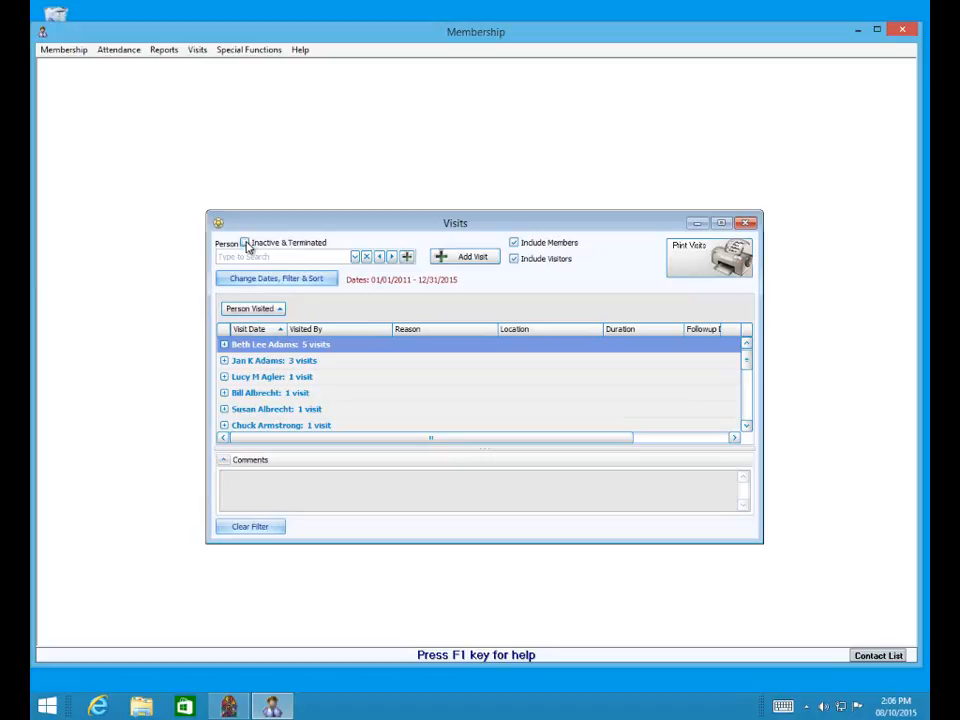
- Search the Person field by a partial last name and select the first matching person
left_click(332, 256)
type("arm")
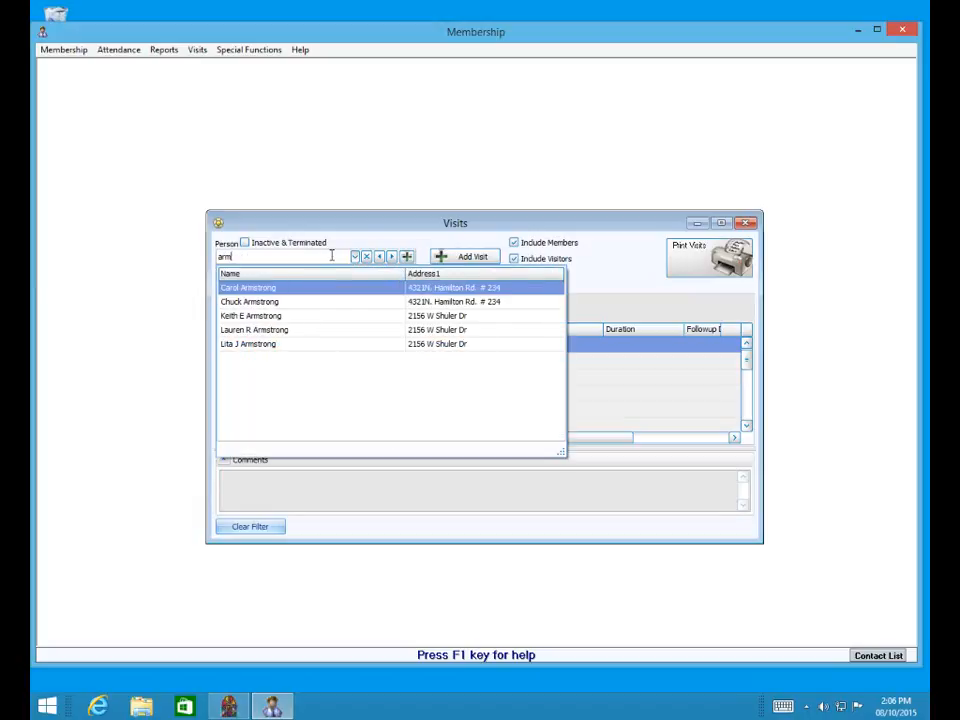
left_click(367, 257)
key("Return")
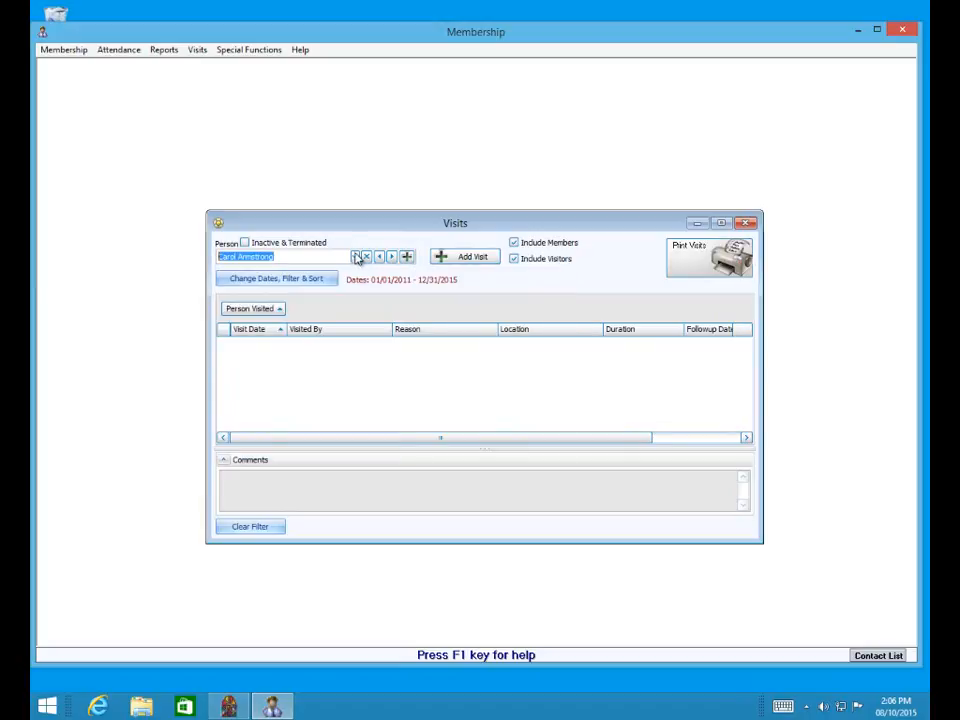
- Clear the selected person and choose the following family member from the full person list to show that person's visits
left_click(367, 257)
left_click(355, 257)
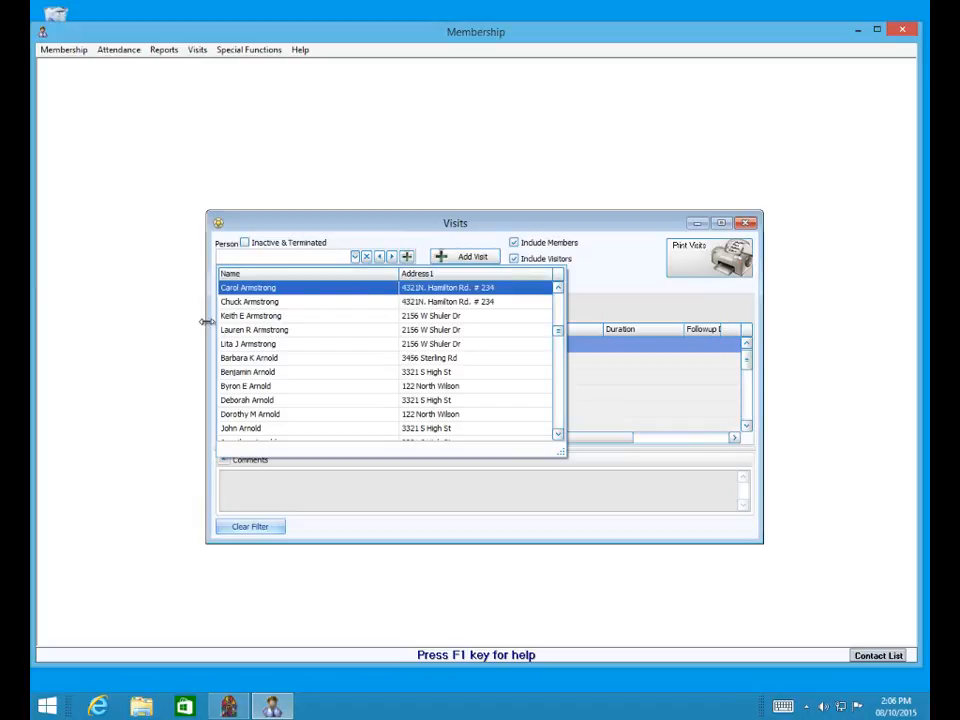
left_click(289, 303)
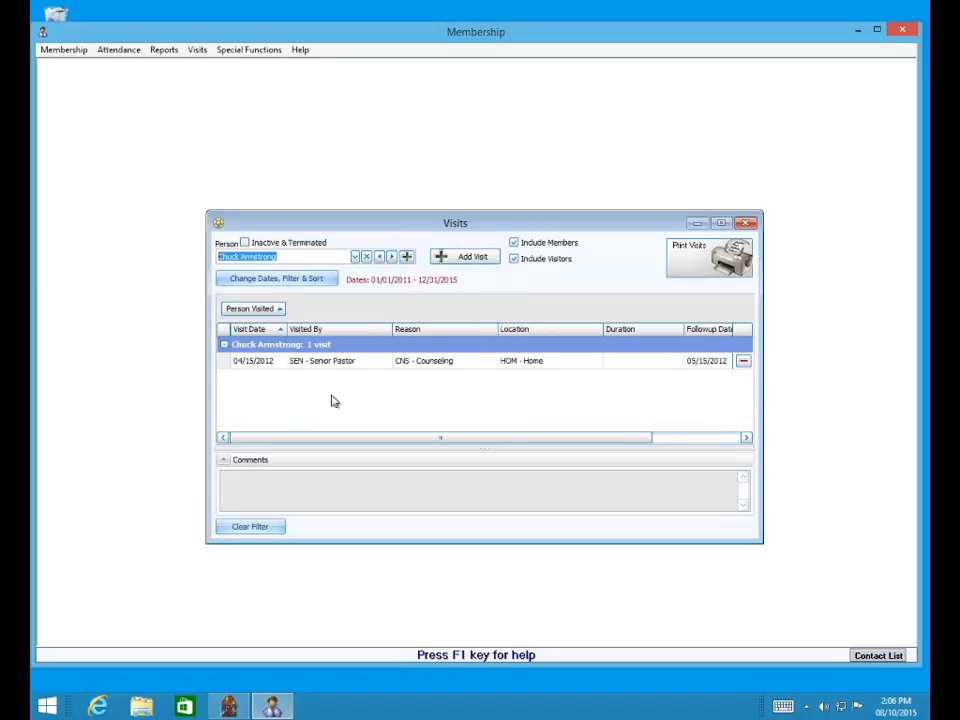
- Step backward and forward through the people one record at a time to examine each person's visits
left_click(382, 256)
left_click(382, 256)
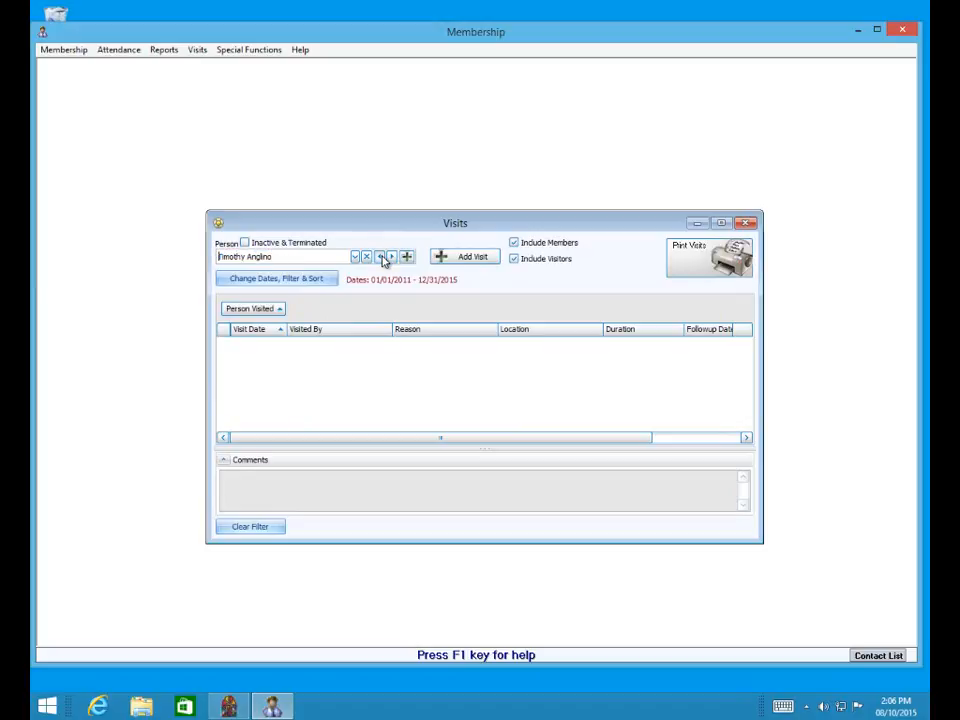
left_click(382, 257)
left_click(382, 257)
left_click(392, 257)
left_click(392, 257)
left_click(392, 257)
left_click(392, 257)
left_click(392, 257)
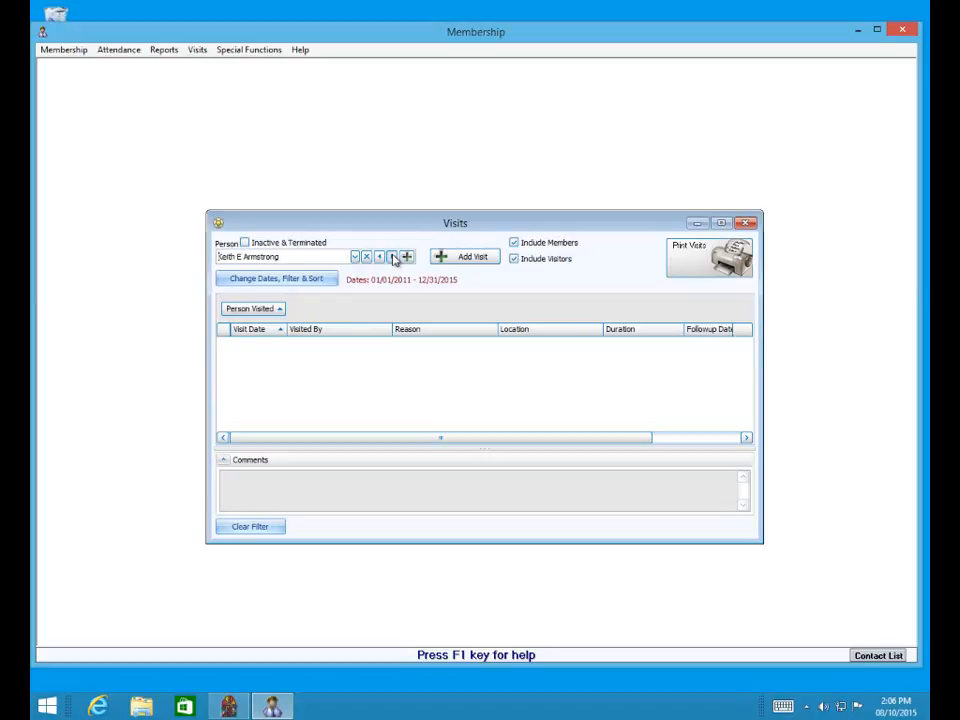
left_click(392, 257)
left_click(392, 257)
left_click(392, 257)
left_click(392, 257)
left_click(392, 257)
left_click(392, 257)
left_click(392, 257)
left_click(392, 257)
left_click(392, 257)
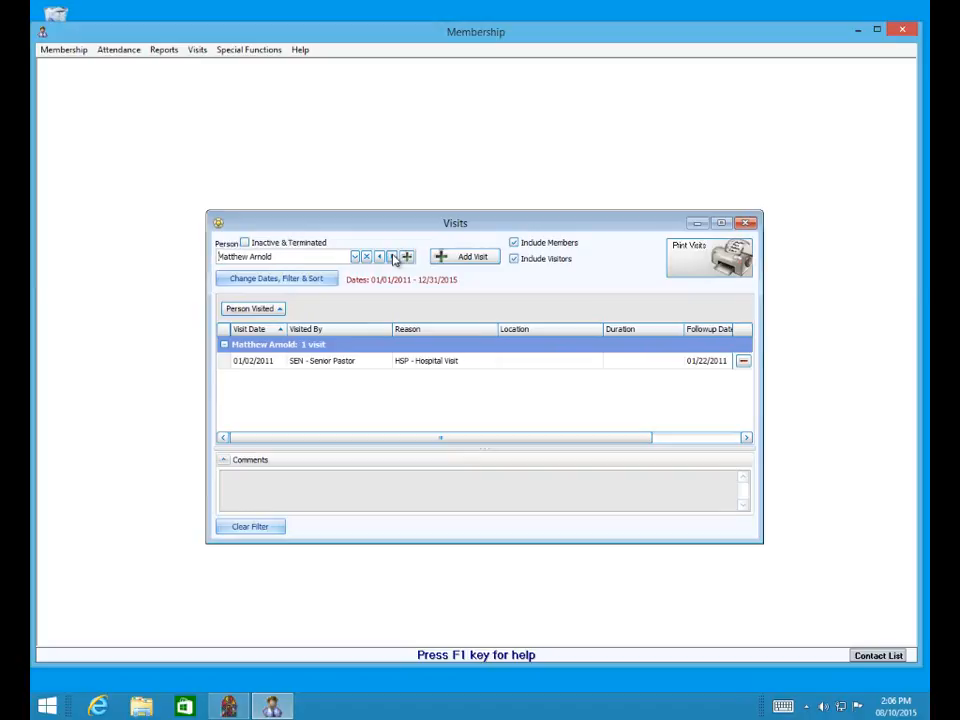
left_click(392, 257)
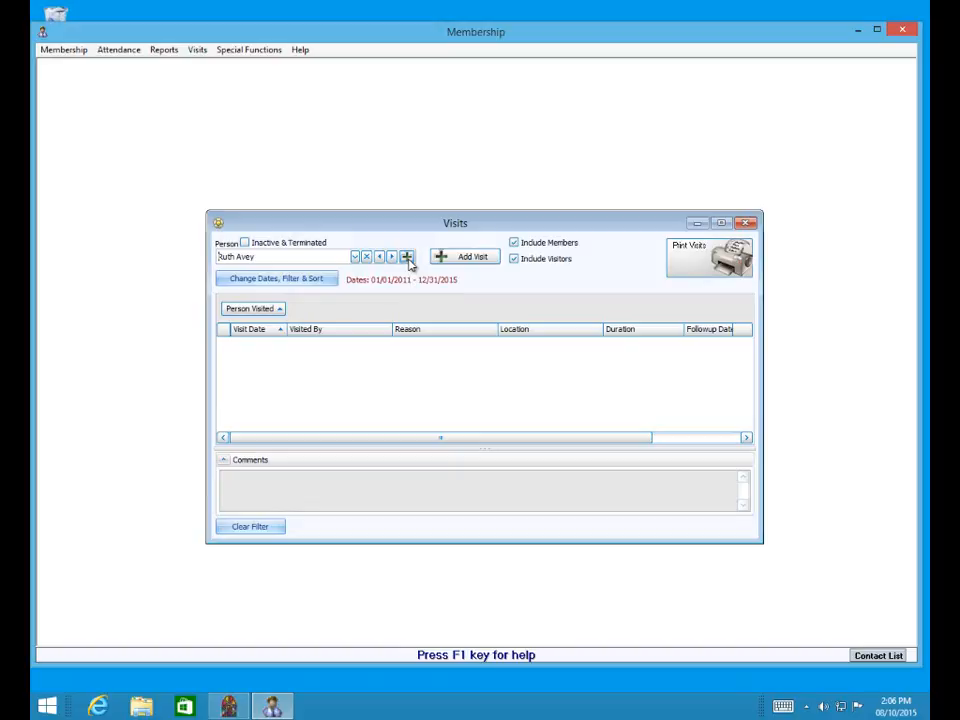
- Open the form for adding a new member and close it without saving
left_click(407, 258)
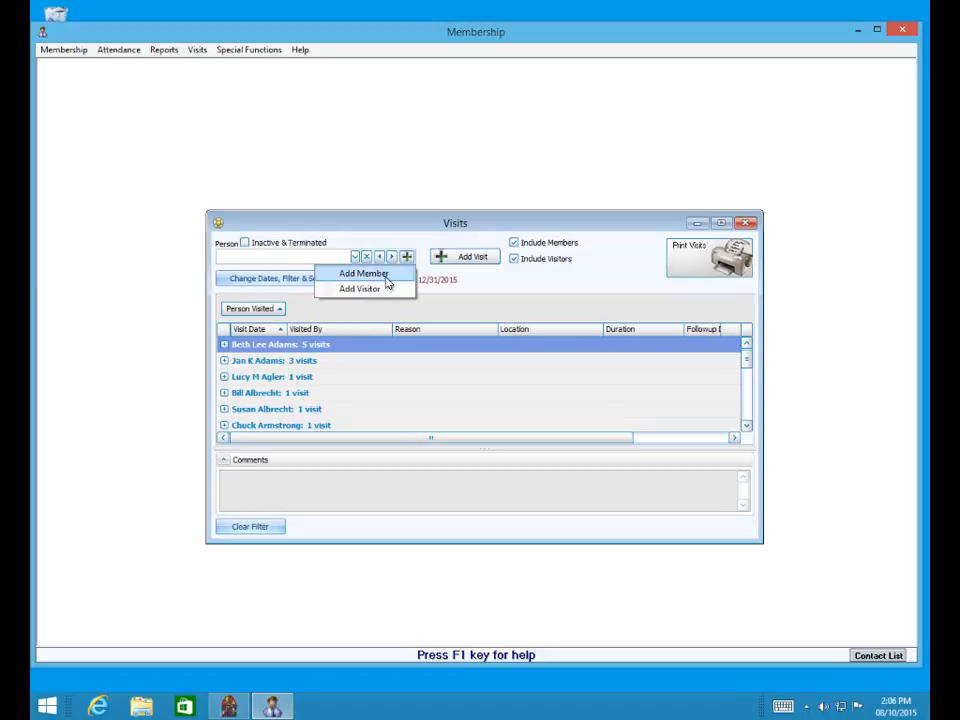
left_click(386, 279)
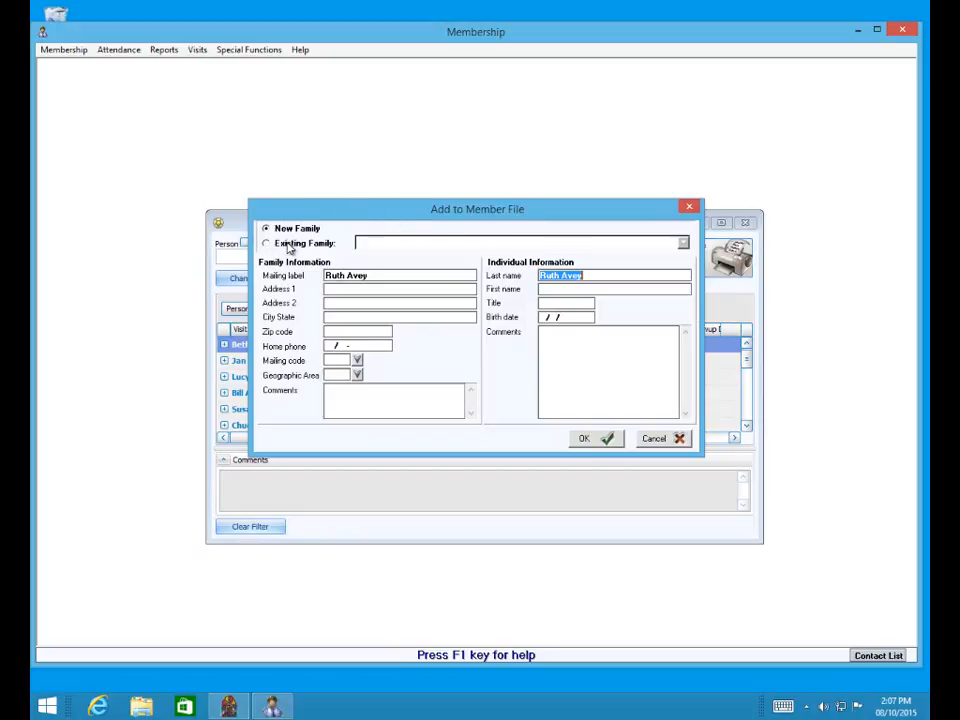
left_click(668, 440)
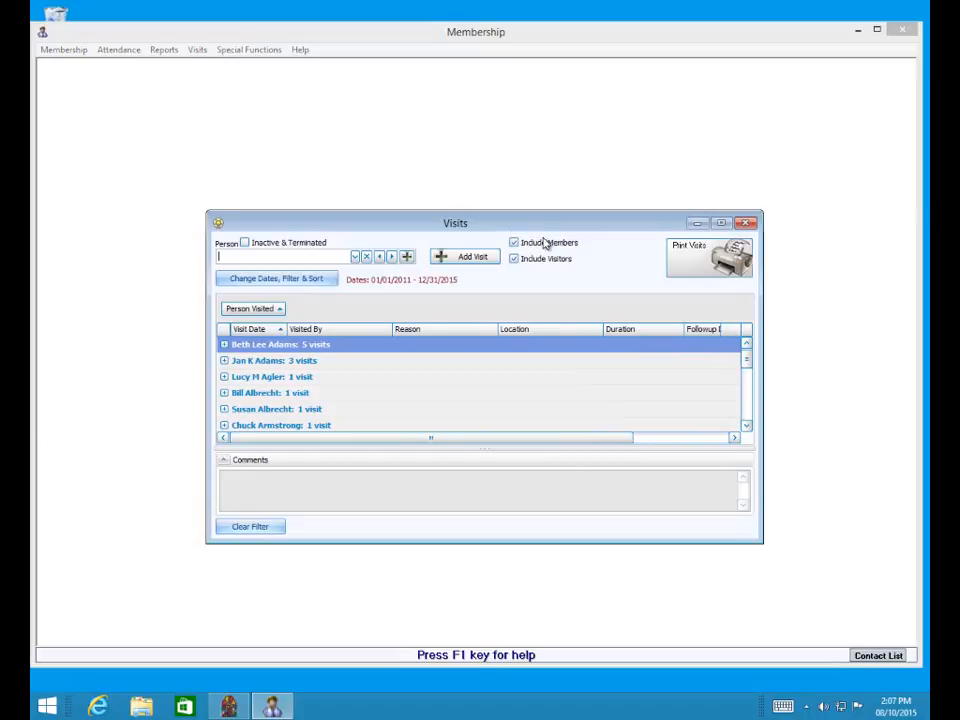
- Maximize the Visits window and check the list without members and without visitors, including both again
left_click(721, 223)
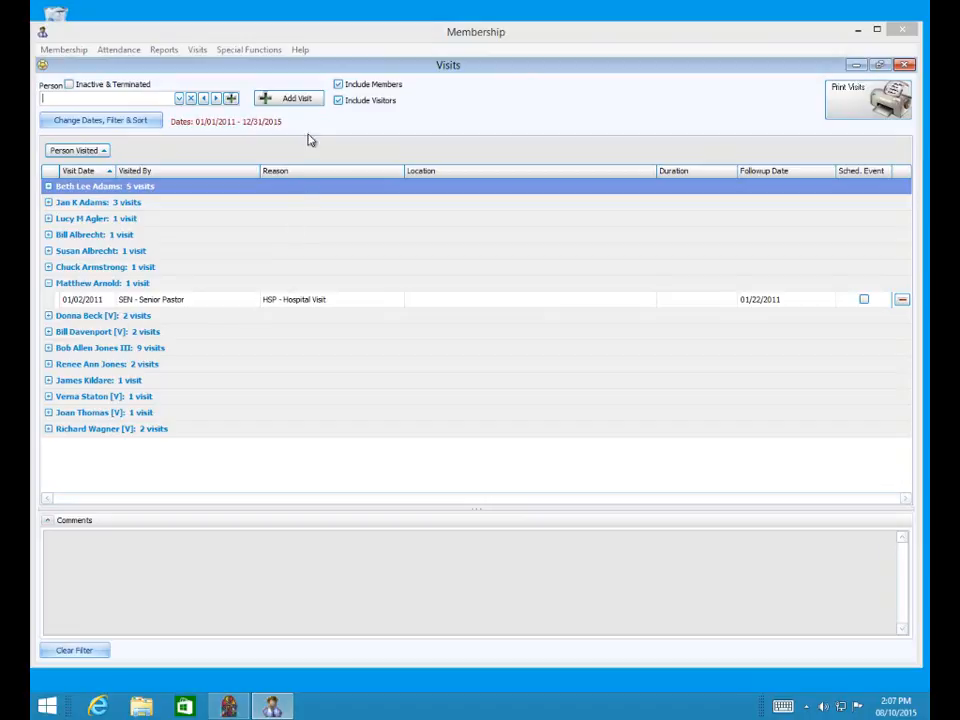
left_click(339, 85)
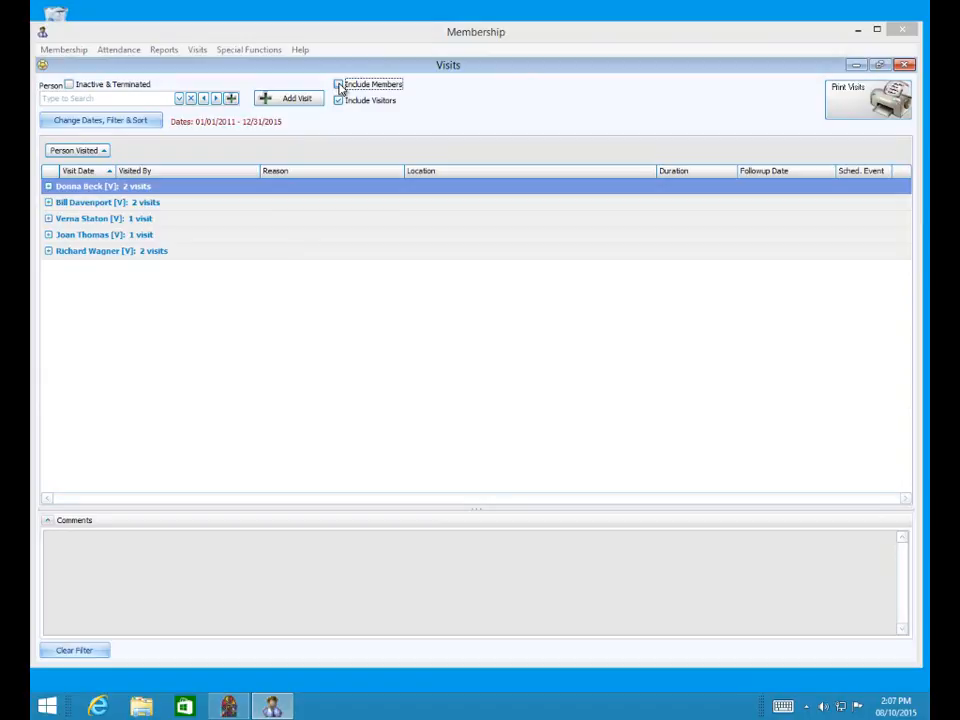
left_click(339, 86)
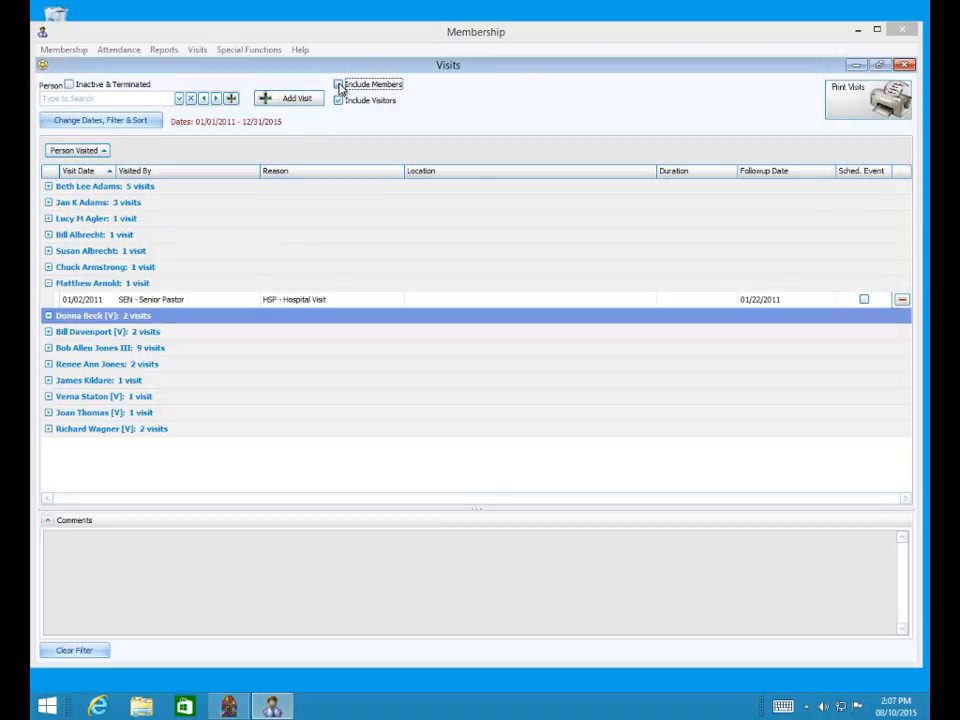
left_click(338, 101)
left_click(338, 101)
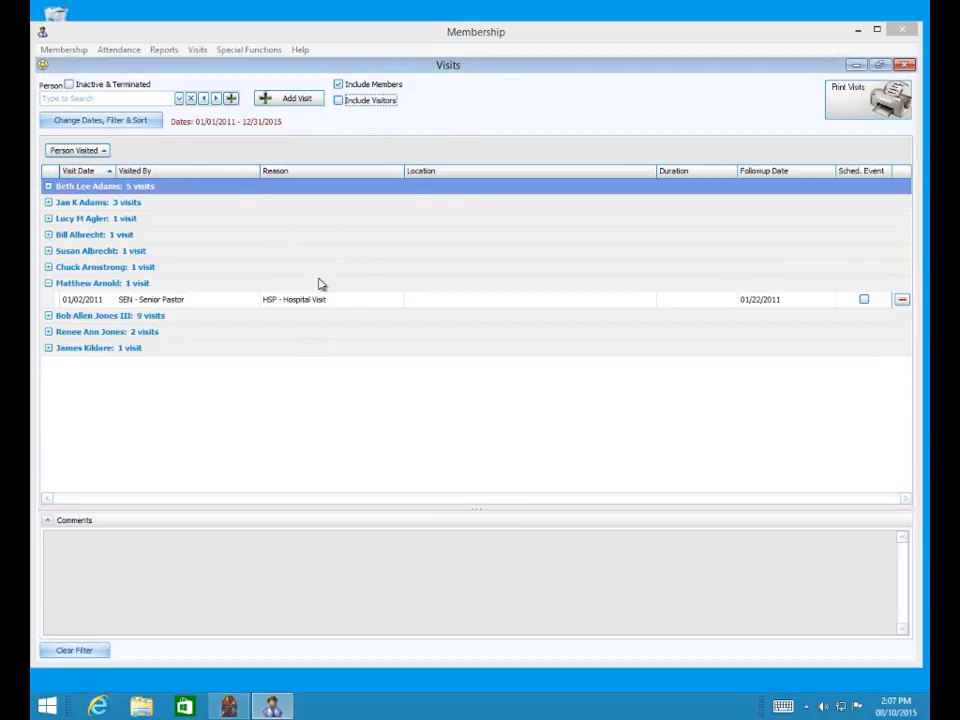
left_click(338, 101)
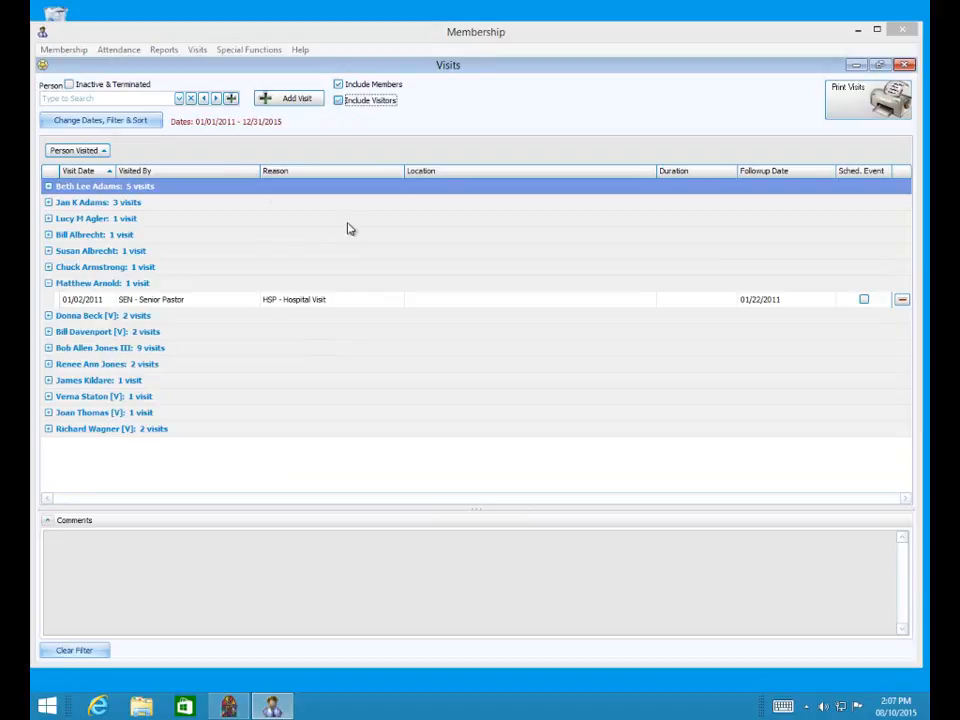
- Filter the visits list to those visited by SEN - Senior Pastor
left_click(111, 122)
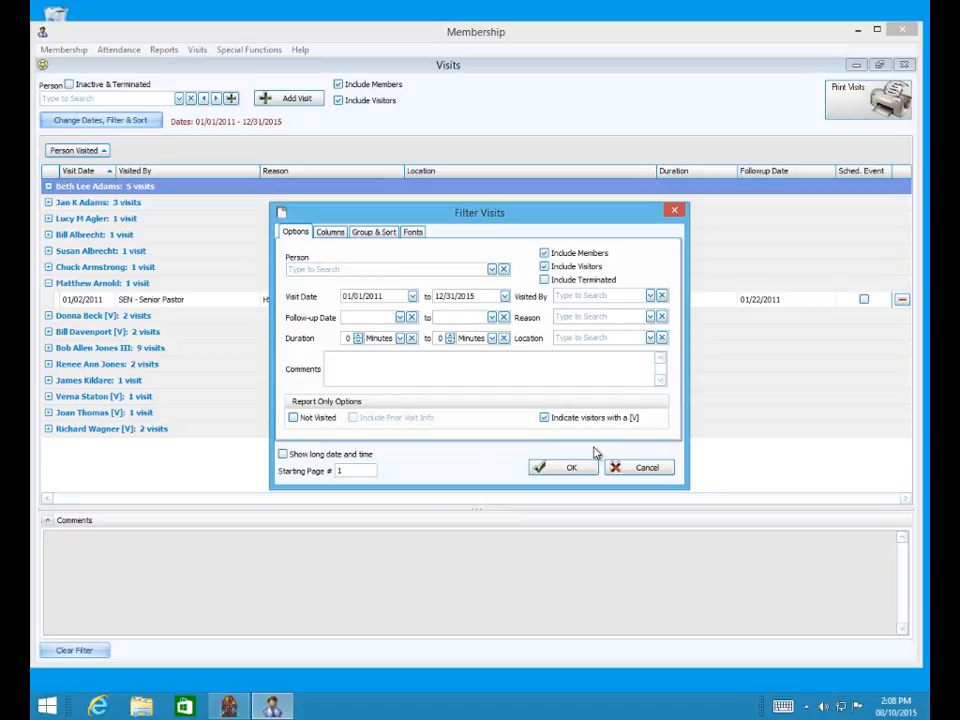
left_click(650, 296)
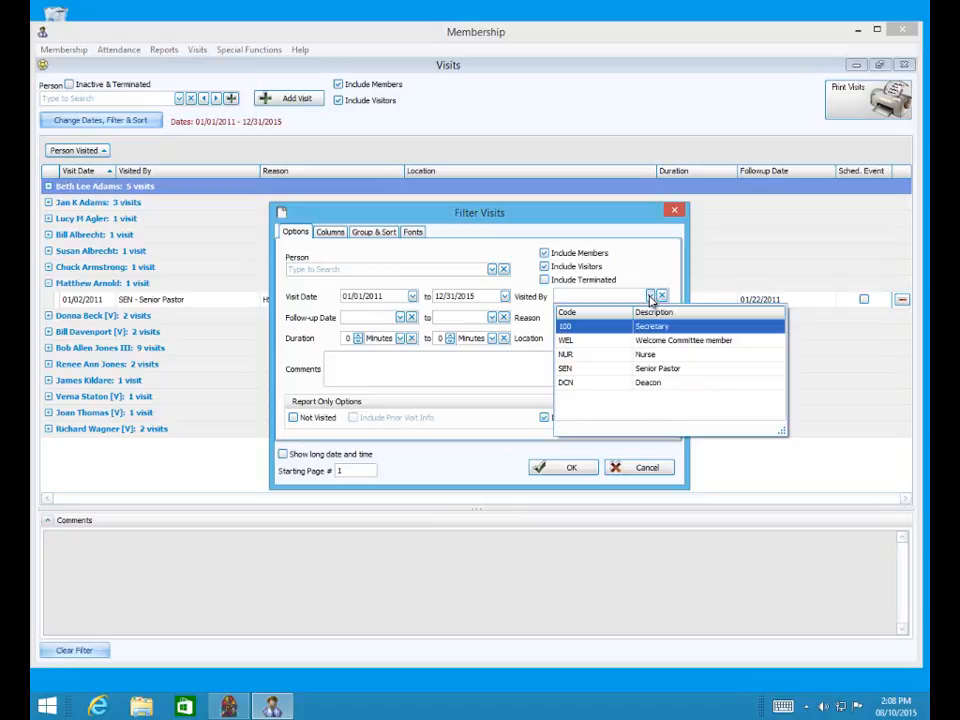
left_click(640, 368)
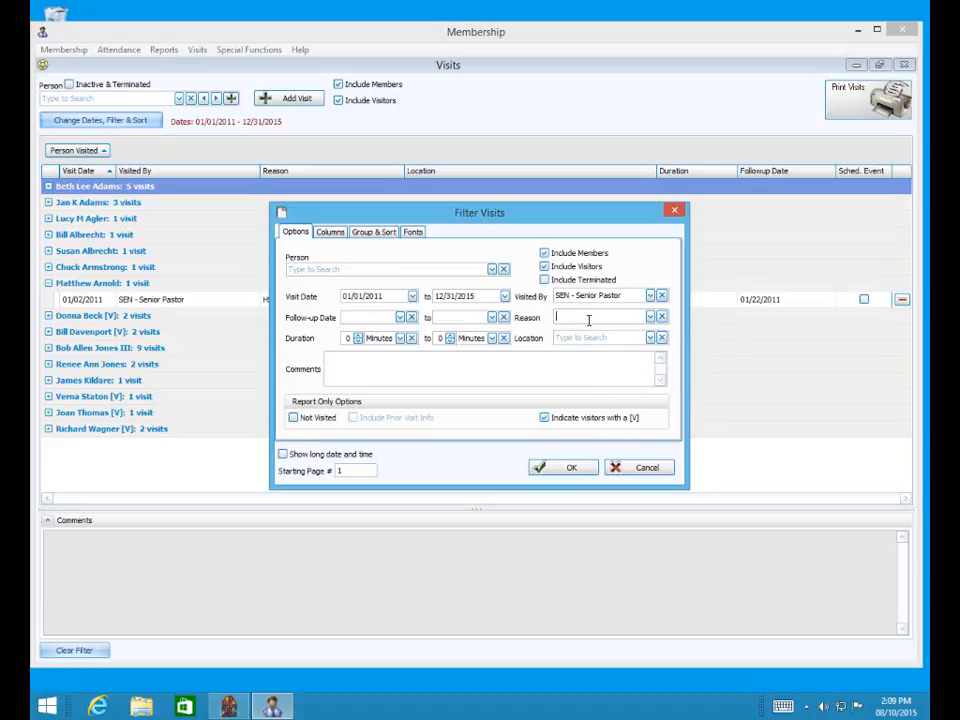
left_click(584, 468)
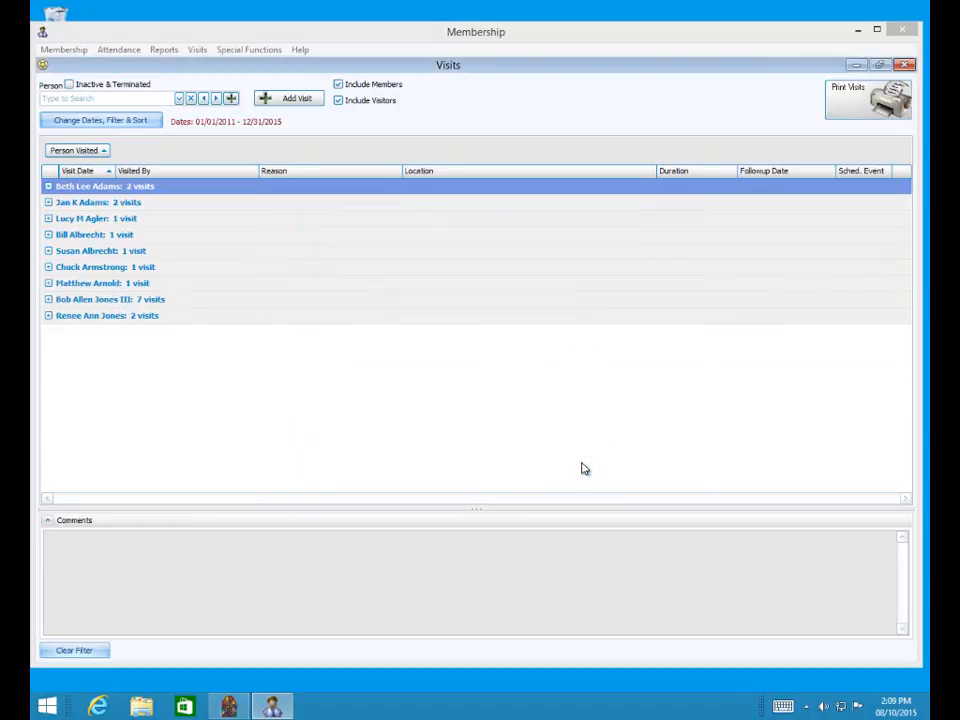
- Expand the first five people in the filtered list to examine their individual visits
left_click(48, 186)
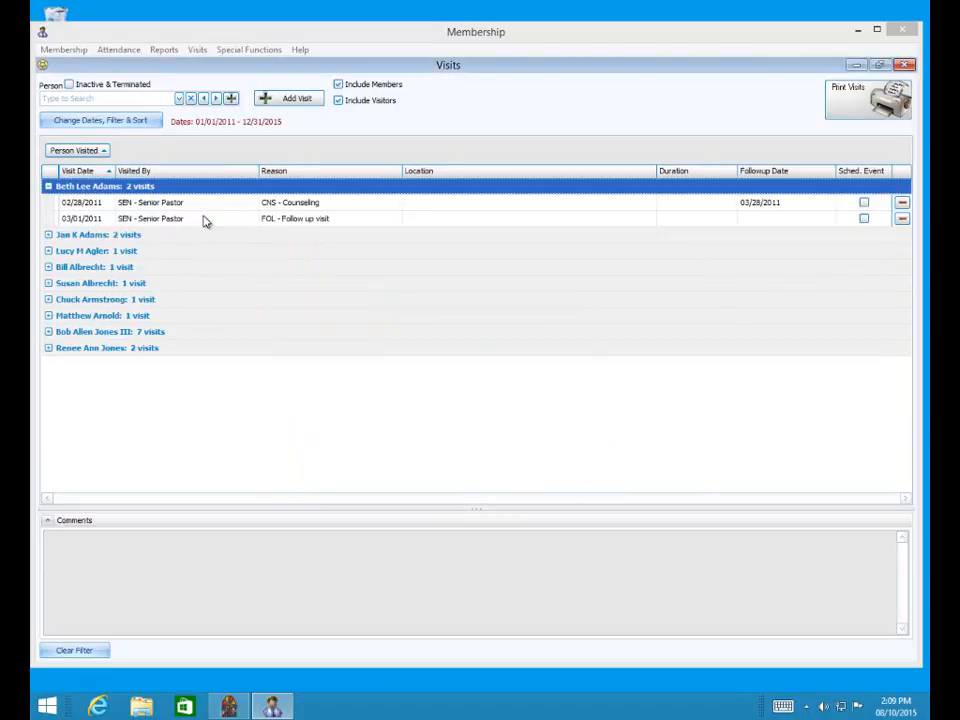
left_click(48, 234)
left_click(48, 283)
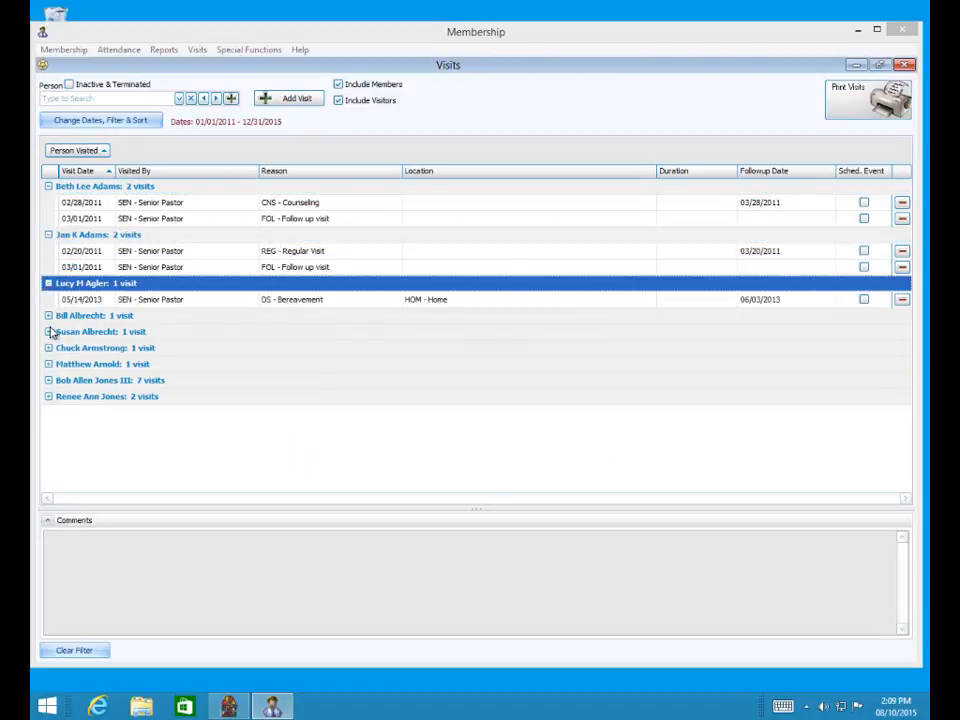
left_click(48, 315)
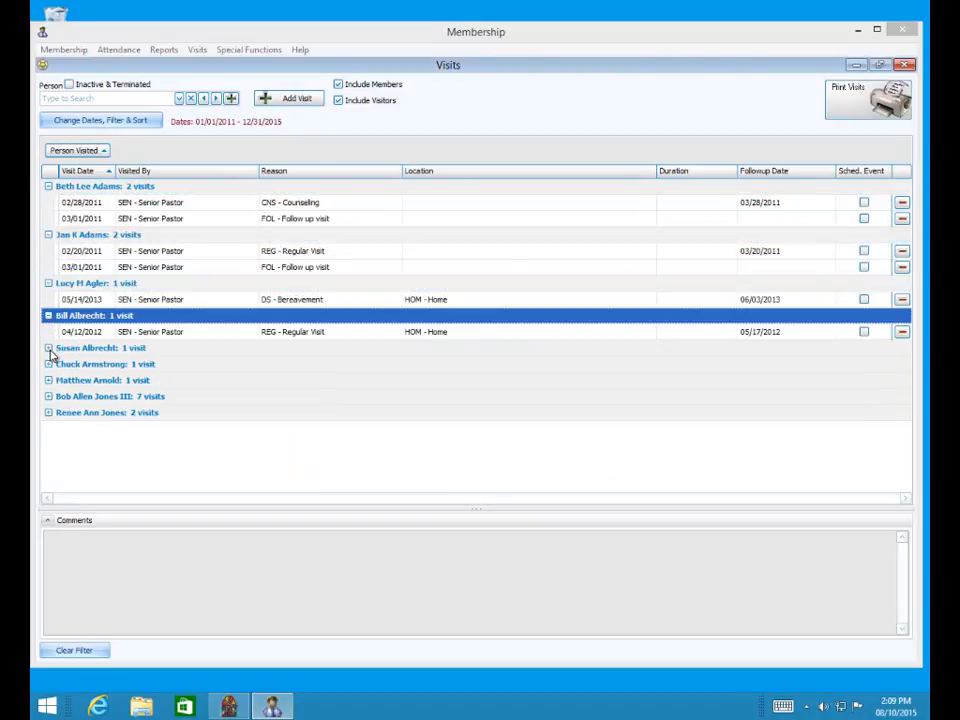
left_click(48, 347)
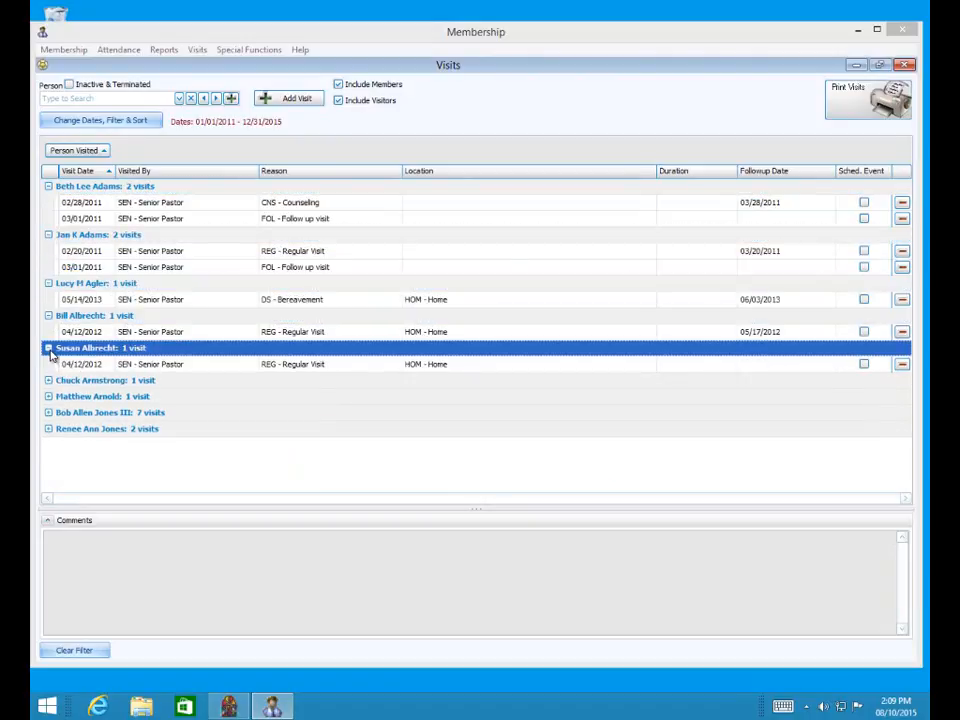
- Clear the current filter and remove Follow-up Date, Duration, Sched. Event and Comments from the visible columns of the visits list
left_click(74, 651)
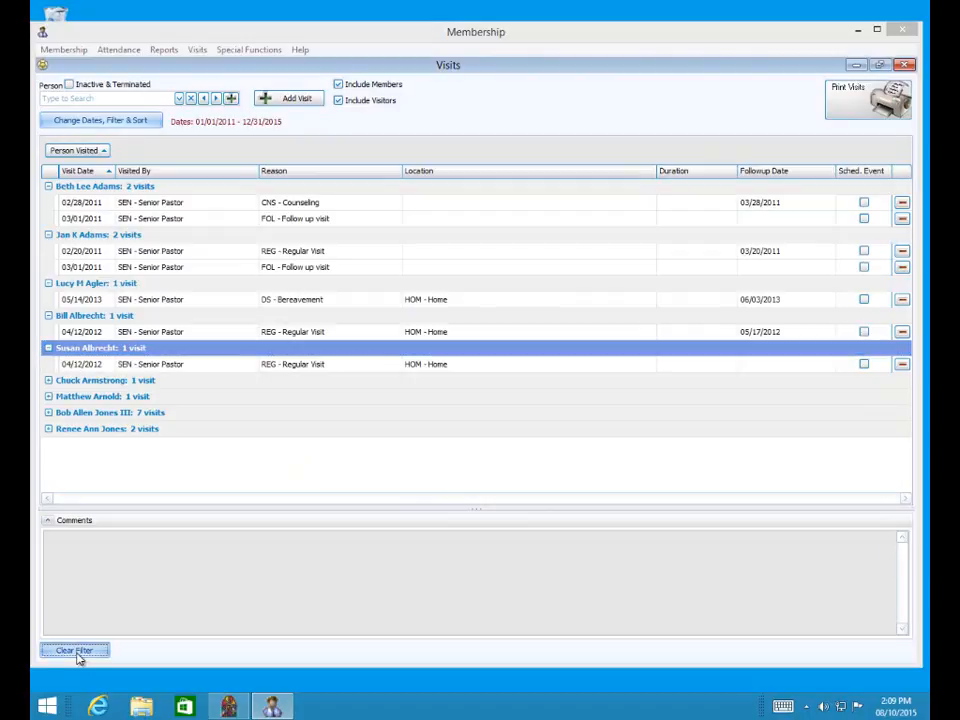
left_click(94, 124)
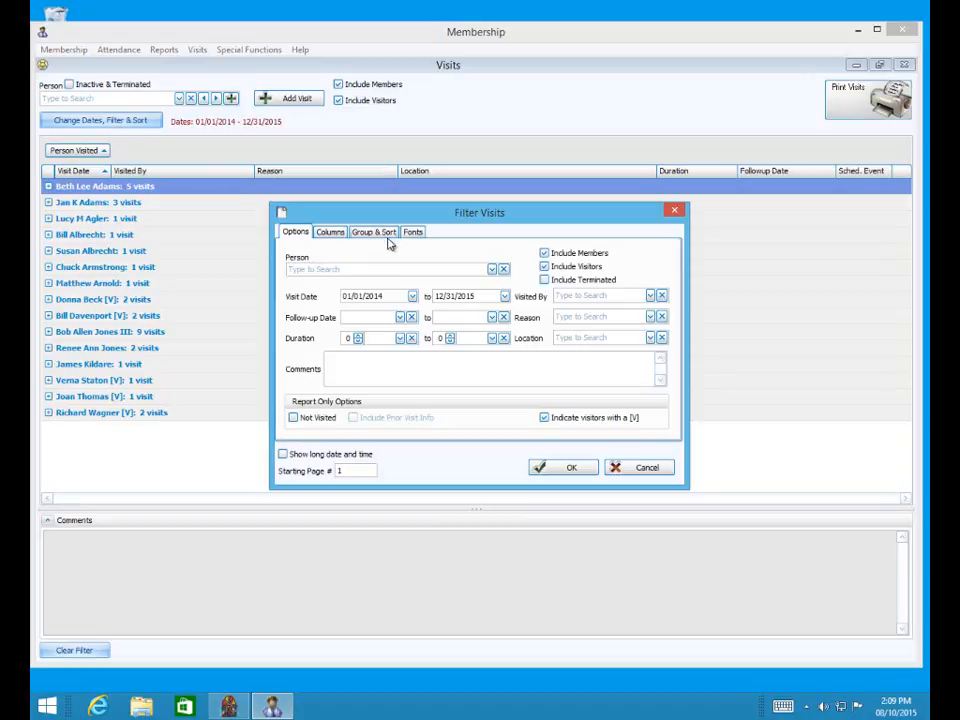
left_click(332, 232)
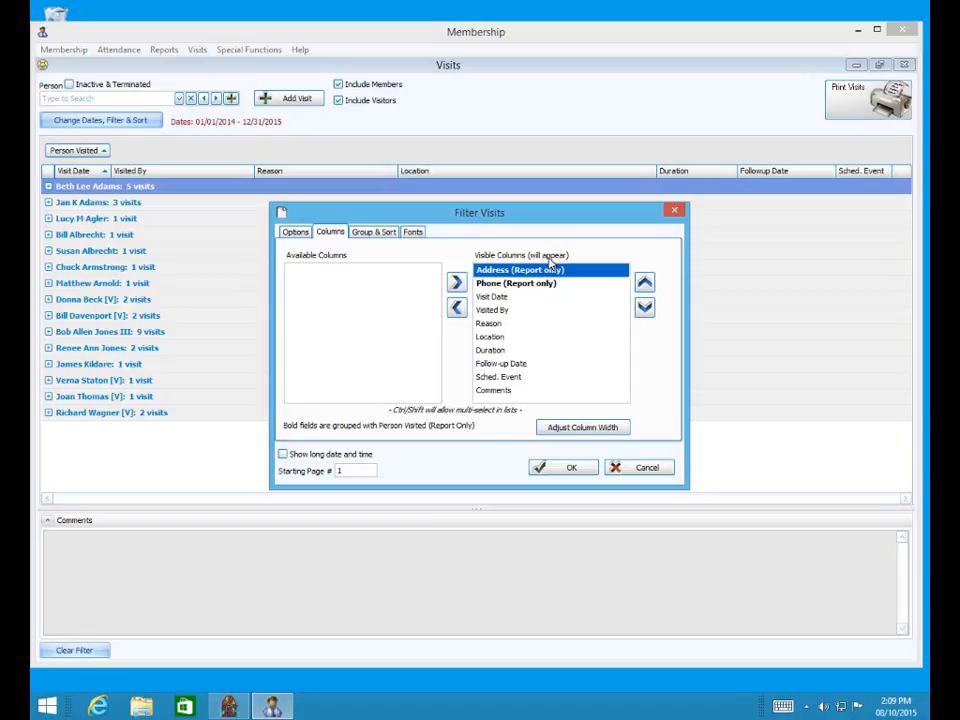
left_click(505, 366)
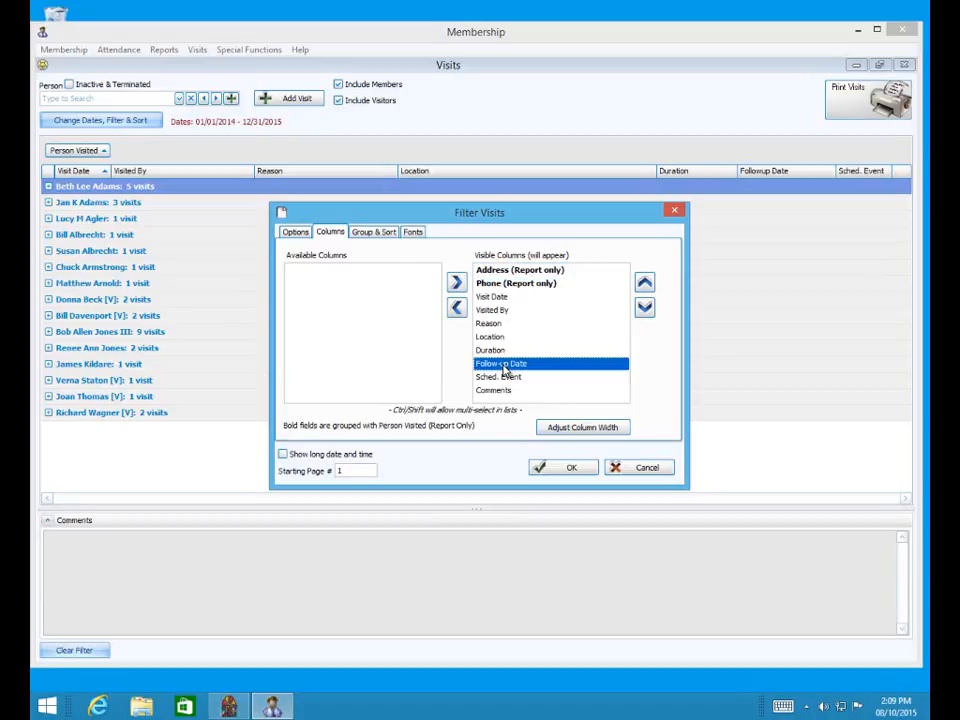
left_click(457, 307)
left_click(490, 350)
left_click(457, 308)
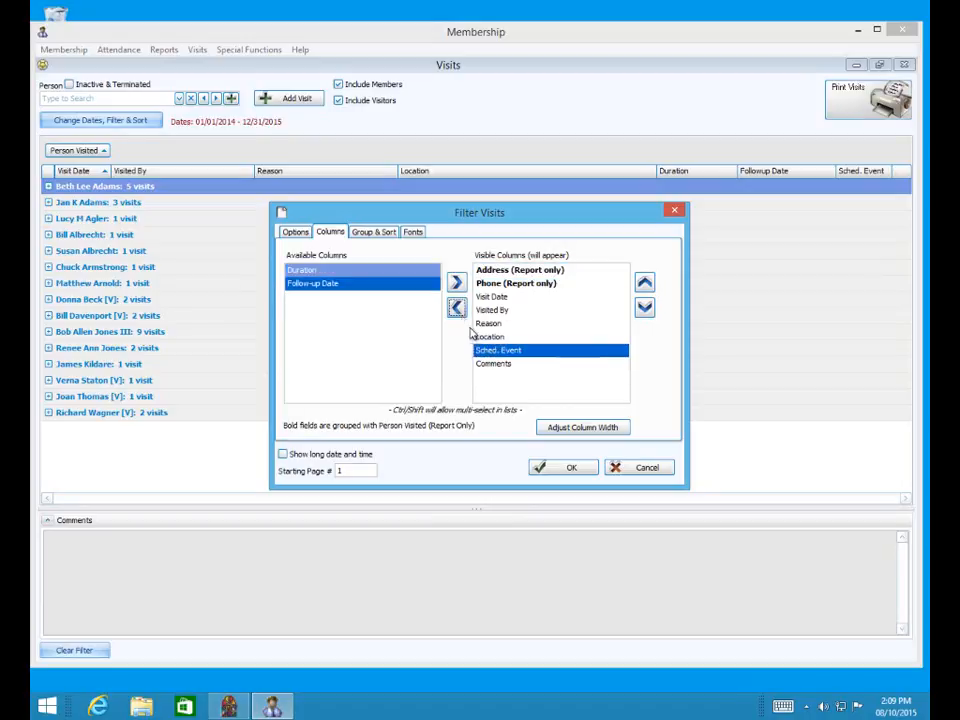
left_click(457, 308)
left_click(457, 308)
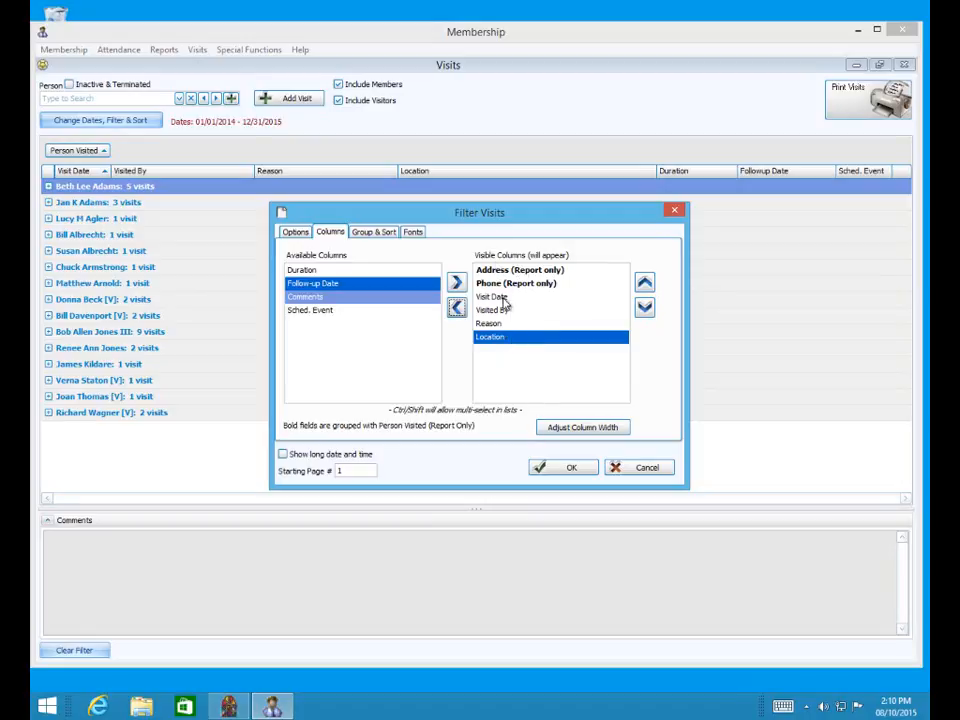
- Check the Location column's width, the group and sort settings and the report fonts, and apply the column selection
left_click(587, 432)
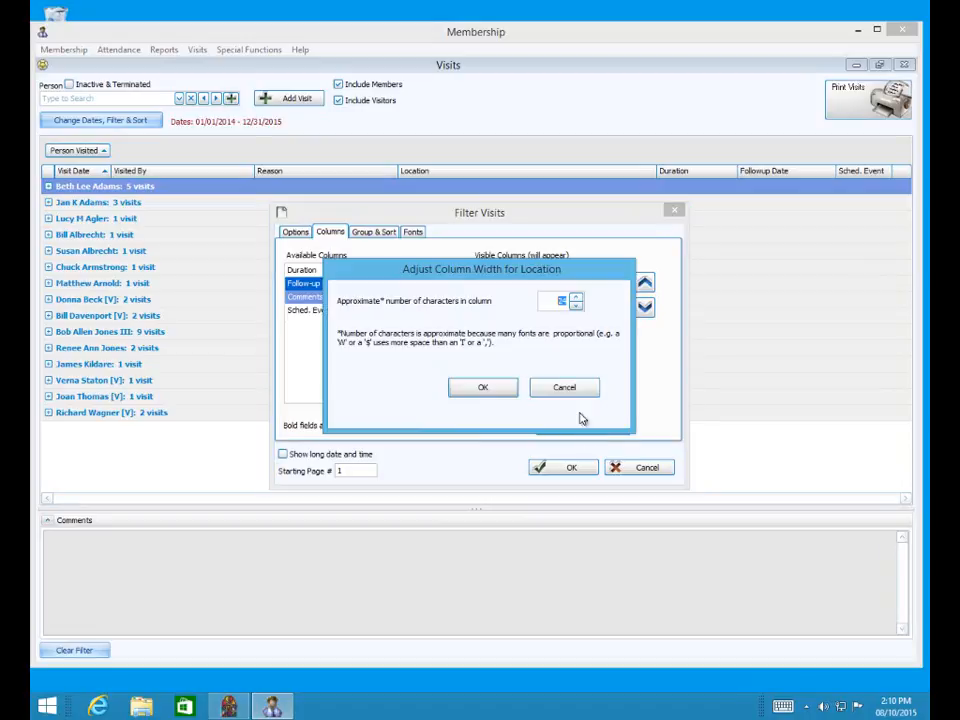
left_click(574, 391)
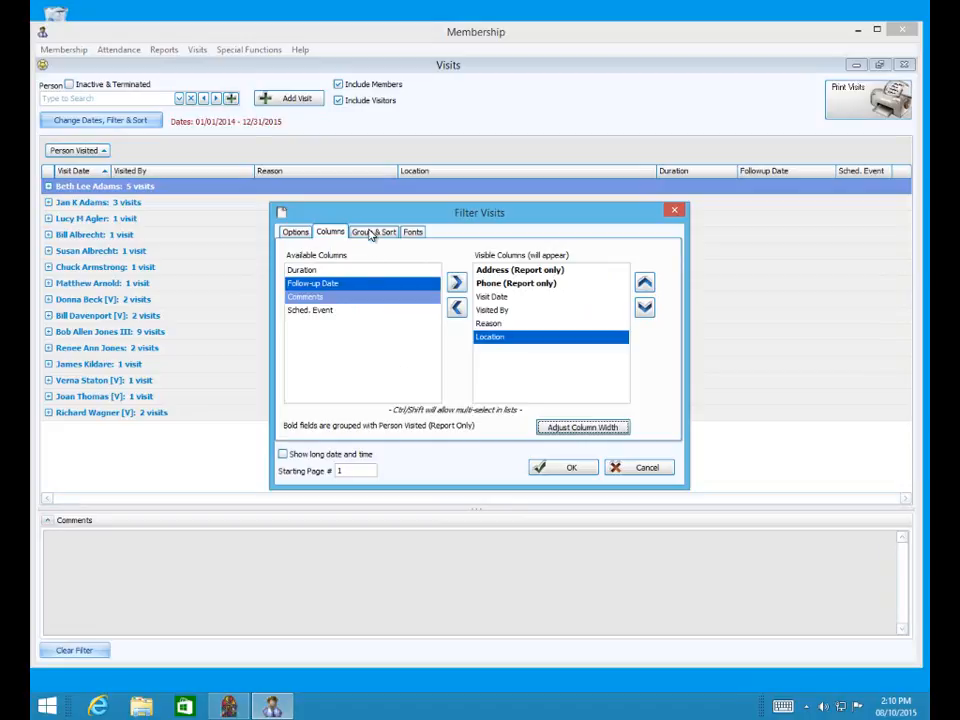
left_click(375, 233)
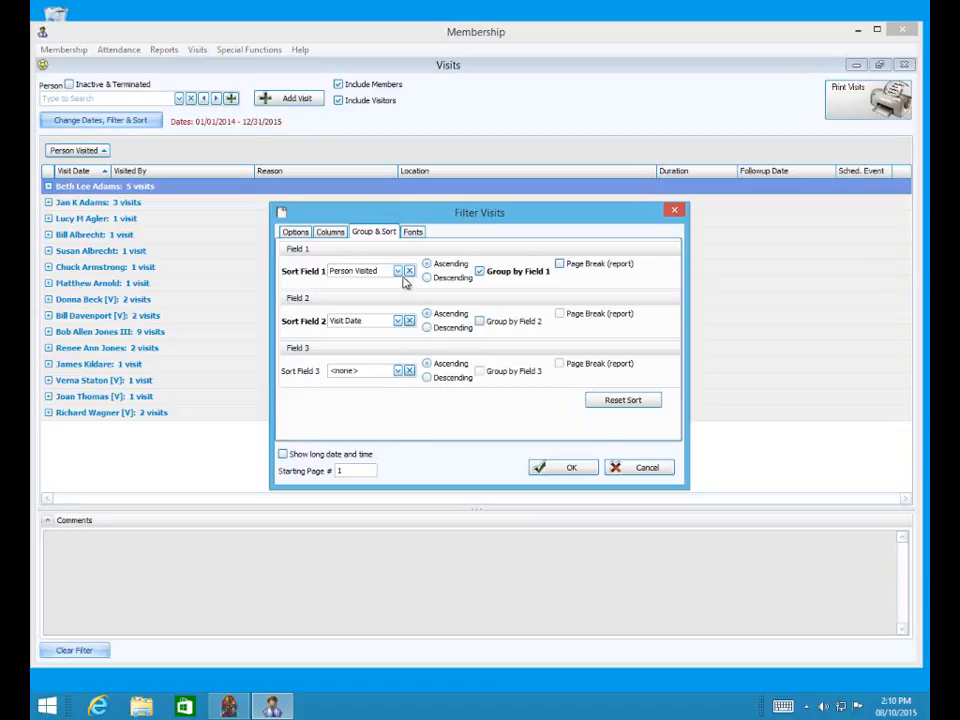
left_click(417, 232)
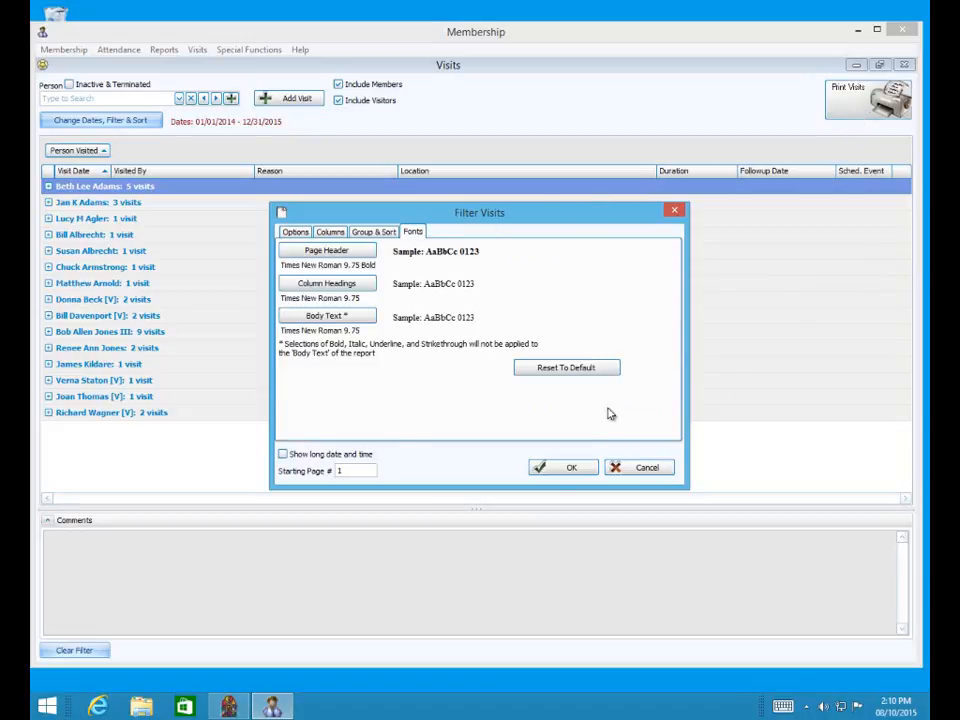
left_click(551, 470)
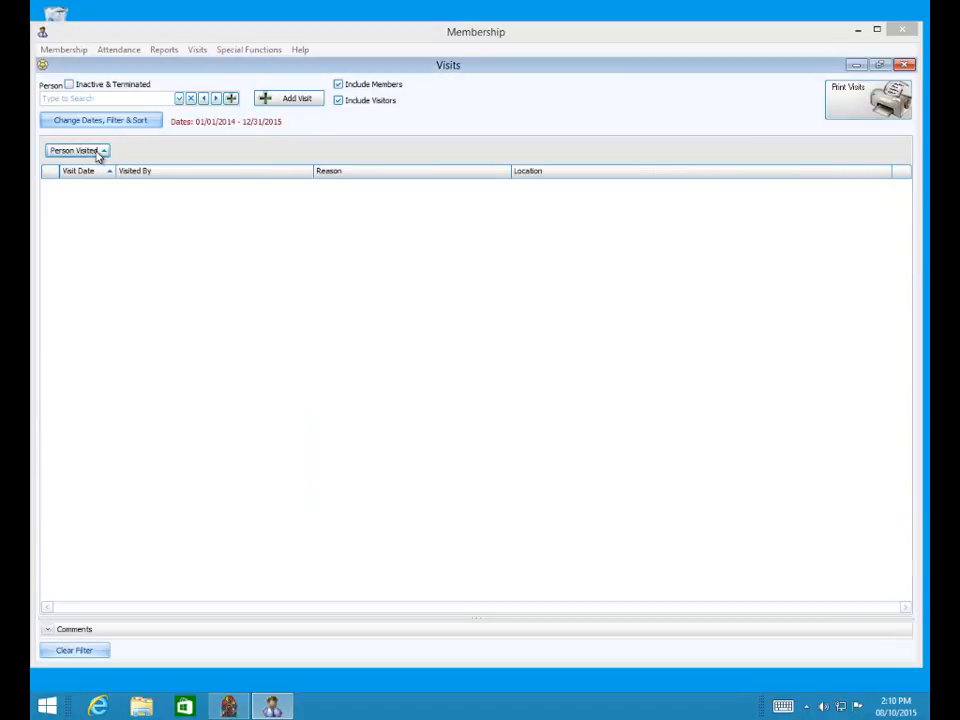
- Ungroup the list by returning Person Visited to the regular columns, and set the visit date range to start at 01/01/2011
left_click_drag(99, 152, 155, 178)
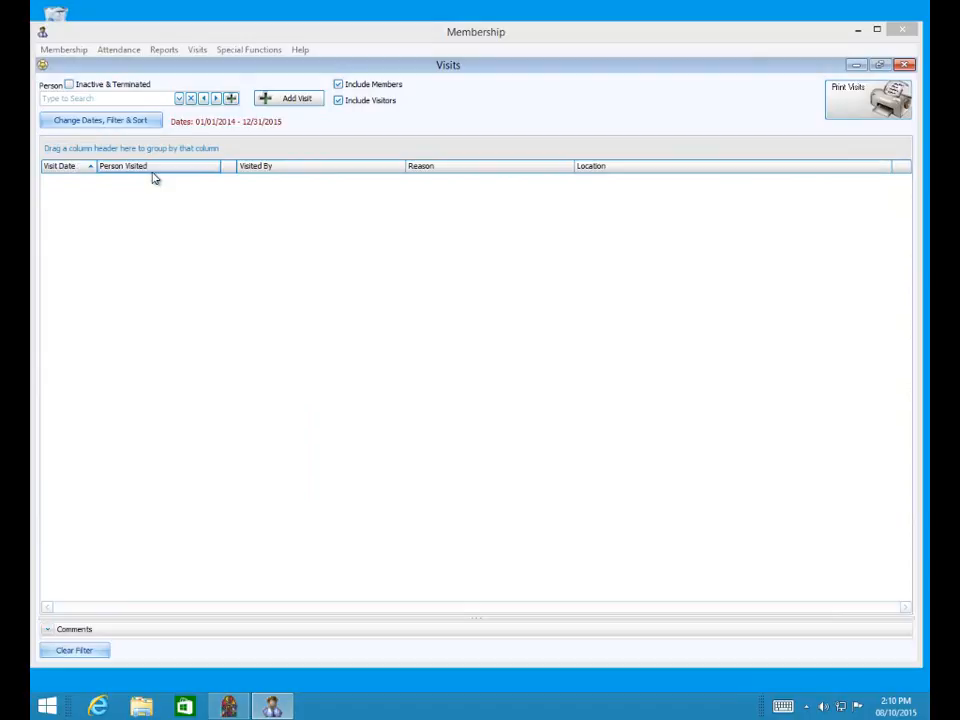
left_click(137, 120)
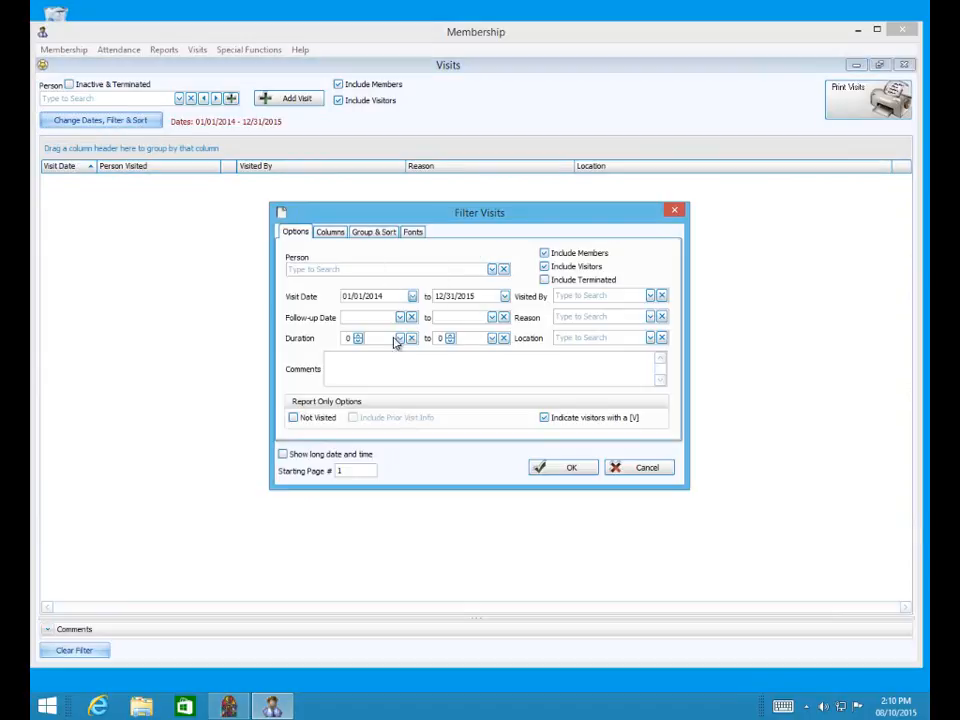
left_click(412, 297)
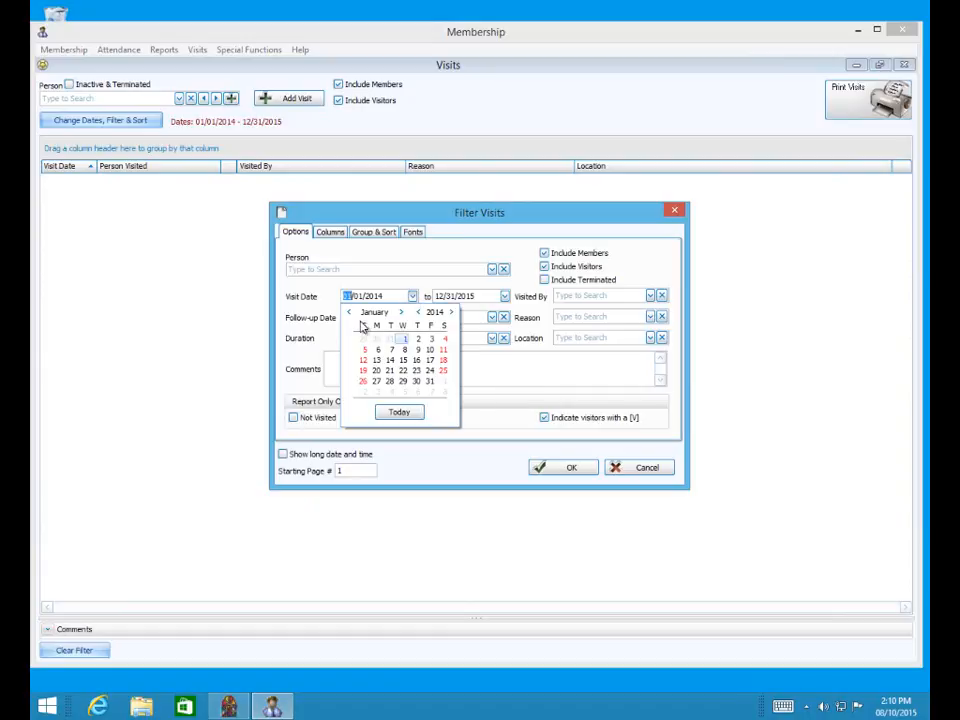
double_click(418, 312)
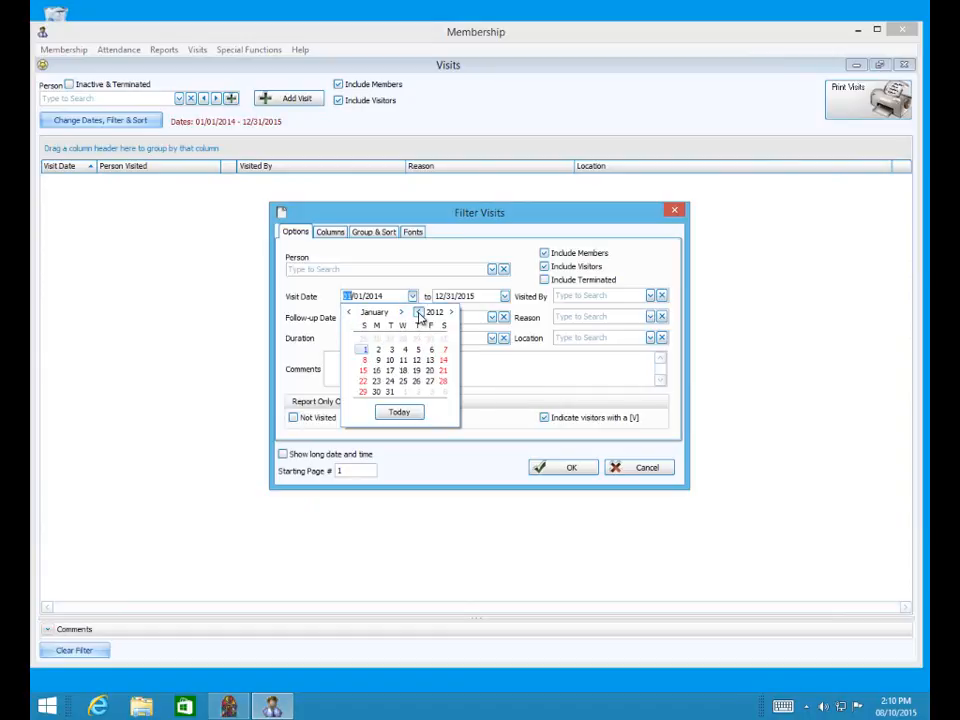
left_click(418, 312)
left_click(418, 312)
left_click(450, 313)
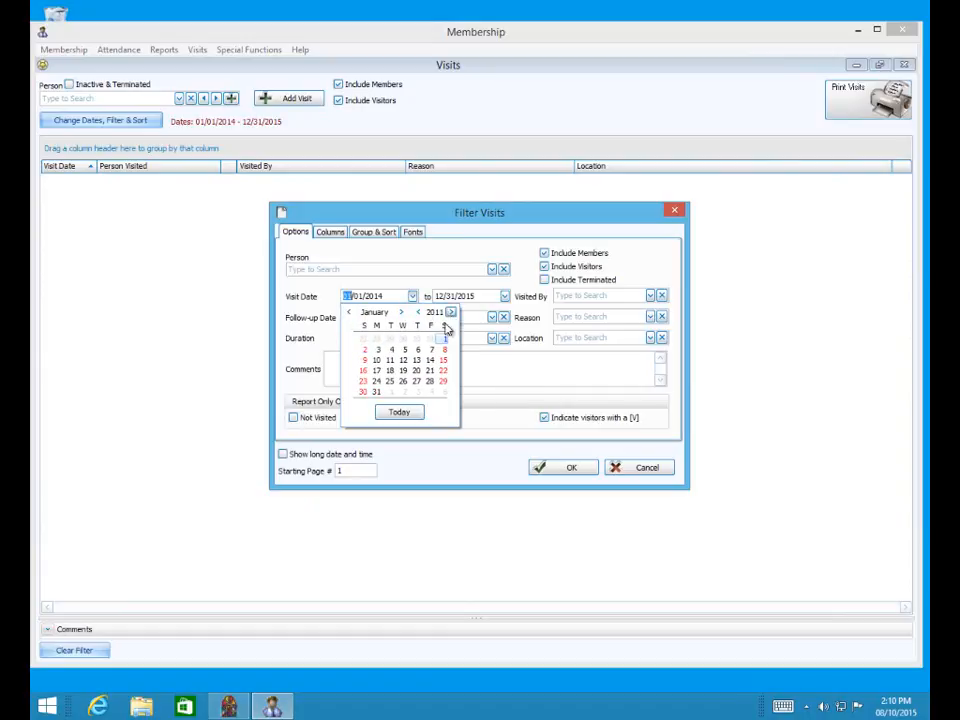
left_click(443, 338)
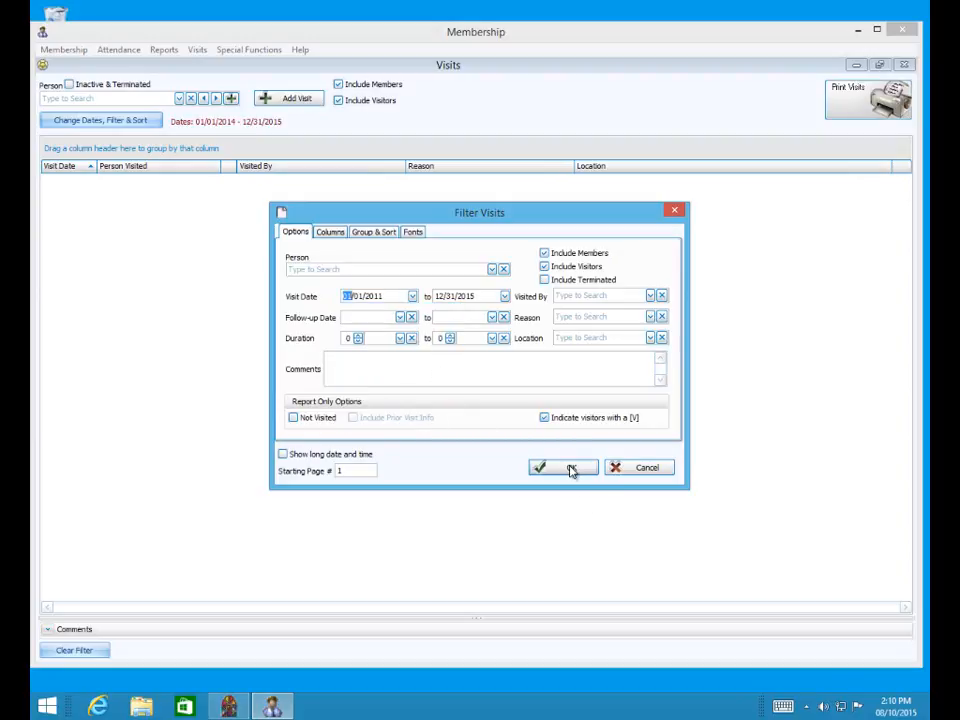
left_click(340, 232)
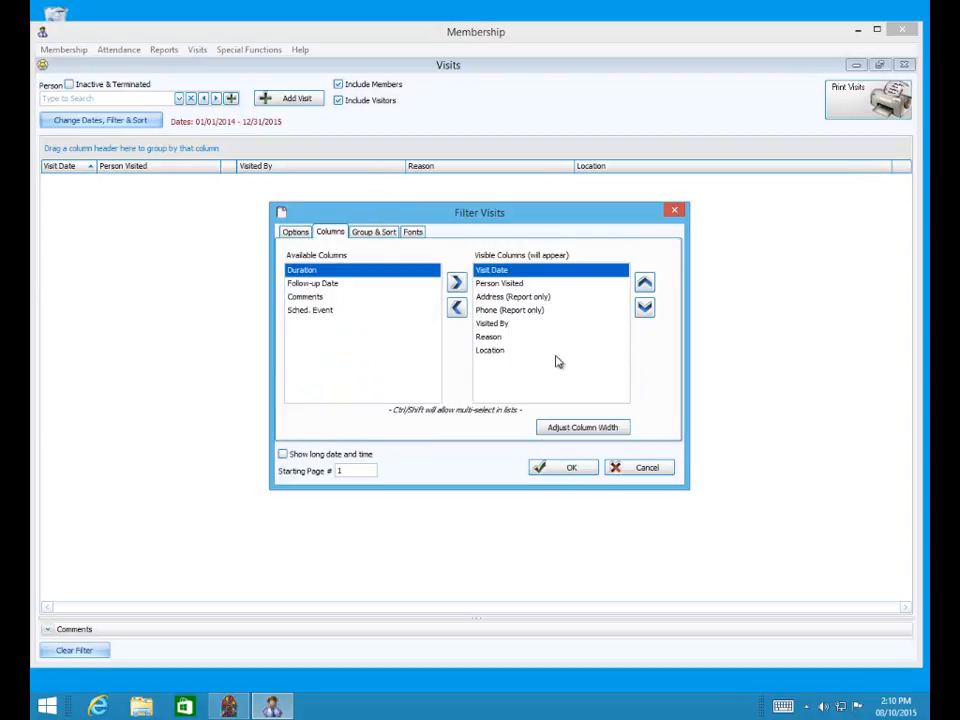
left_click(557, 471)
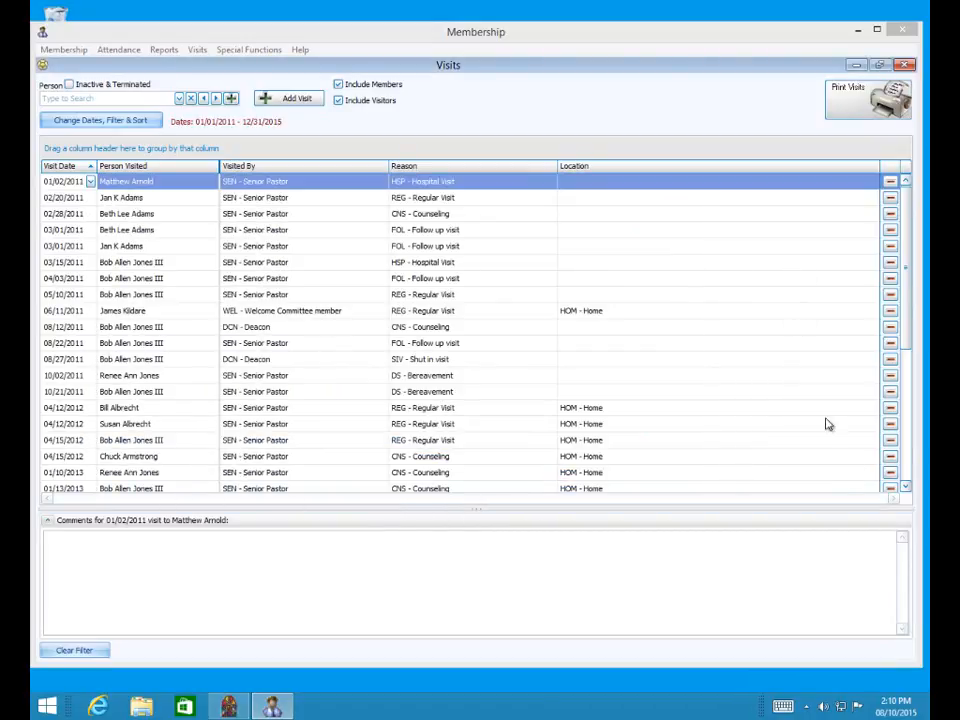
- Examine the comments for the 03/15/2011 hospital visit, collapsing the comments area and expanding it again
left_click(854, 500)
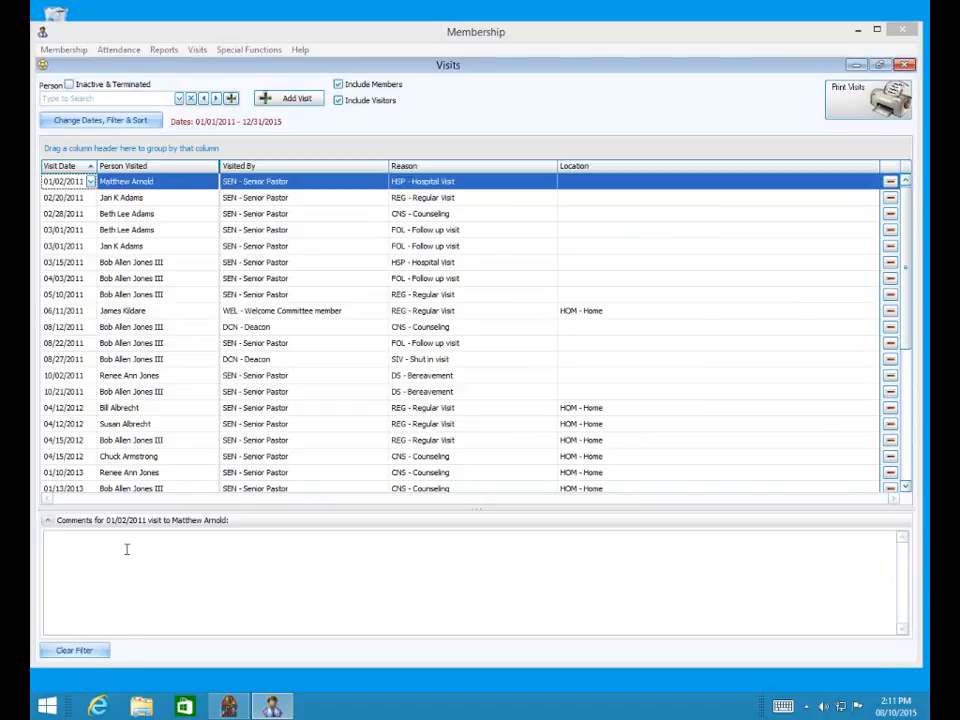
left_click(122, 262)
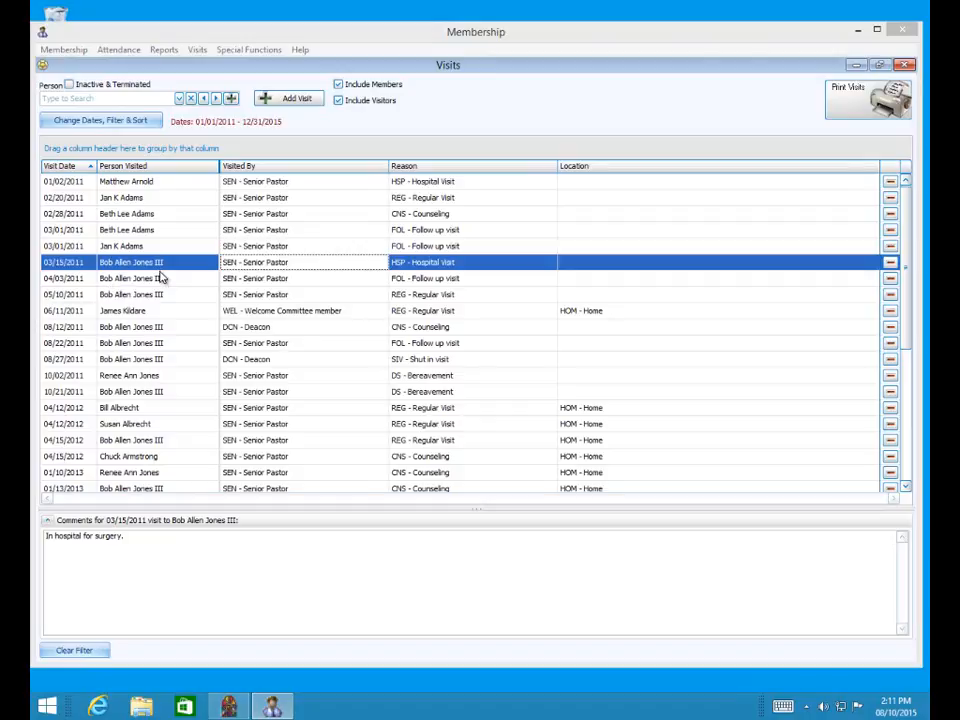
left_click(48, 521)
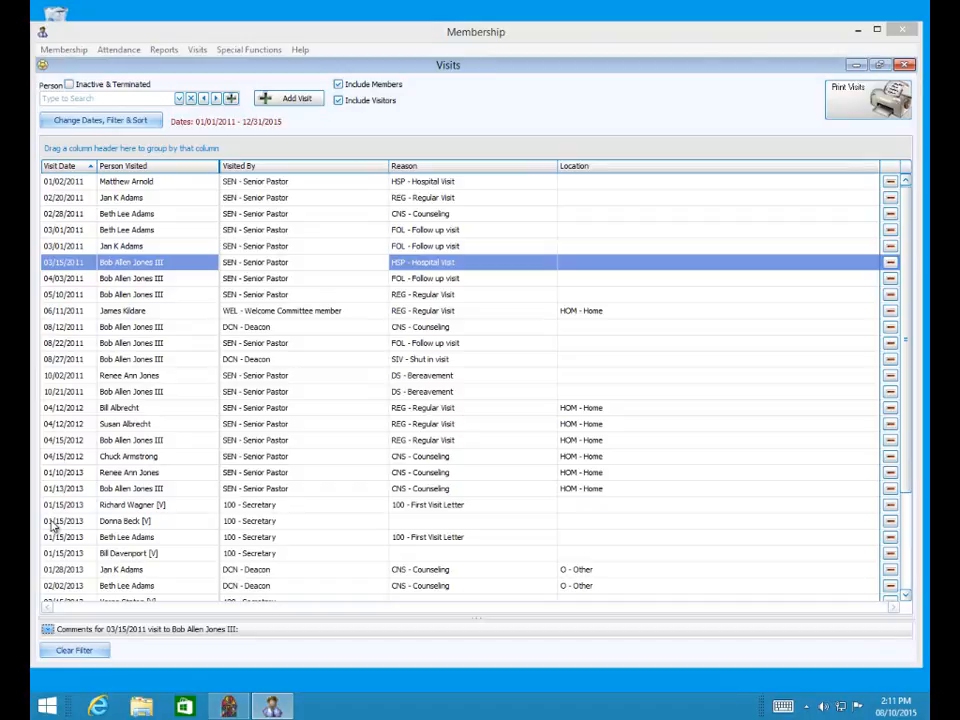
left_click(47, 628)
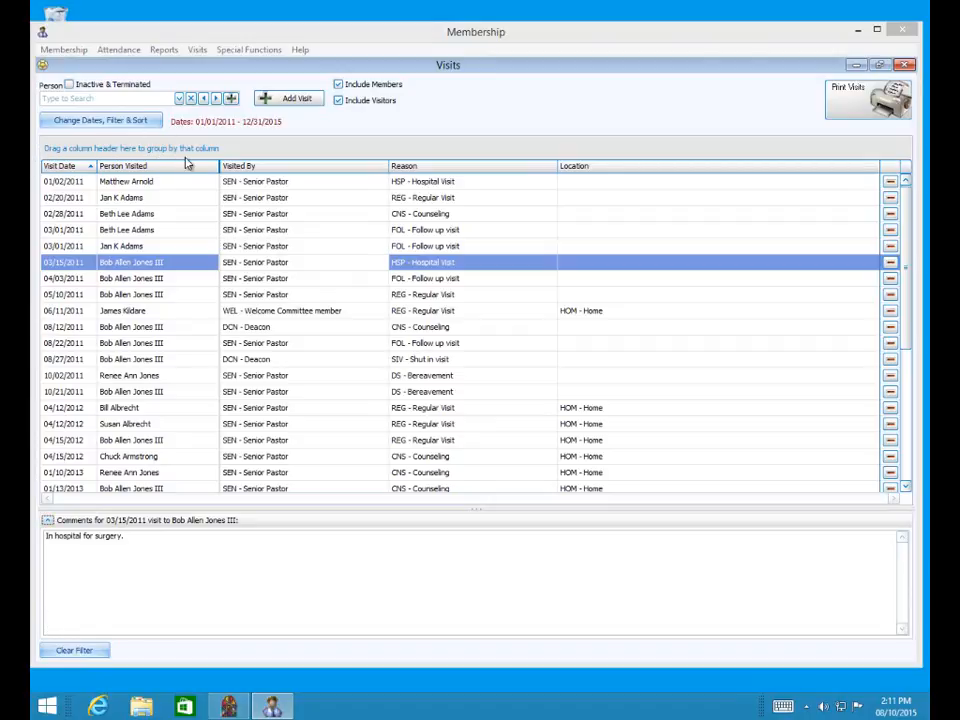
- Group the visits list by Visit Date with Location as the second grouping level
left_click_drag(137, 165, 87, 151)
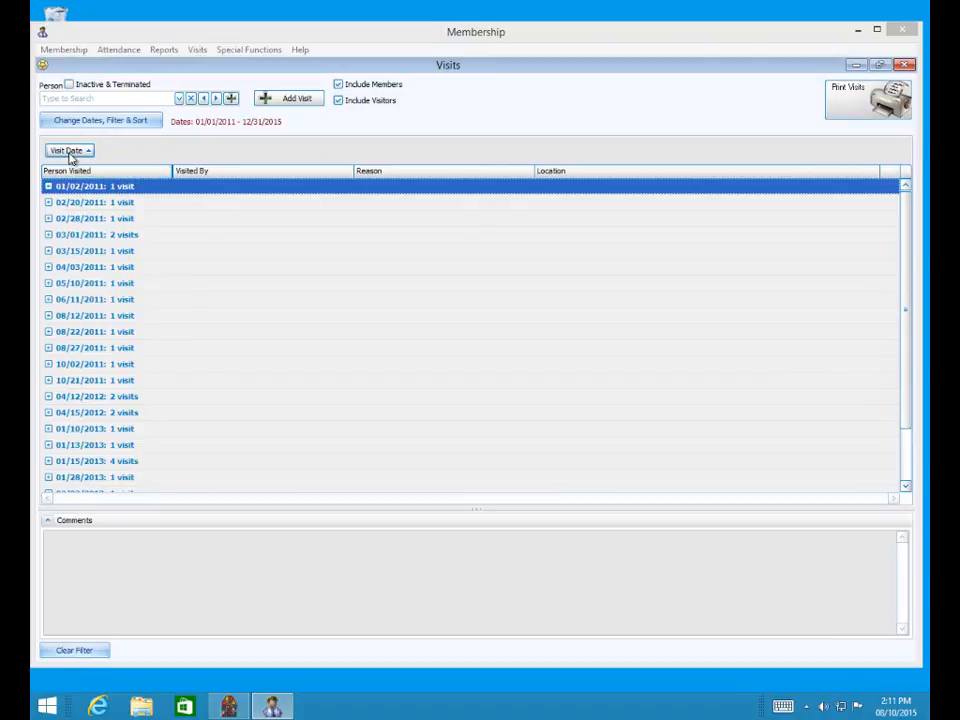
left_click_drag(598, 175, 193, 150)
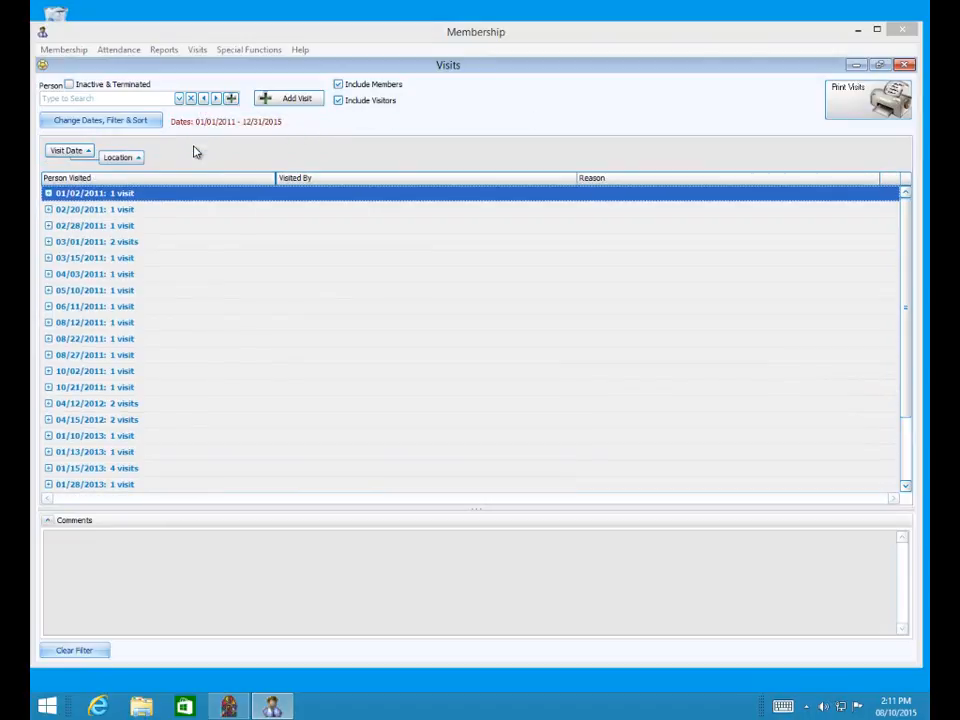
- Expand and collapse the first three visit dates to examine their location subgroups
left_click(48, 194)
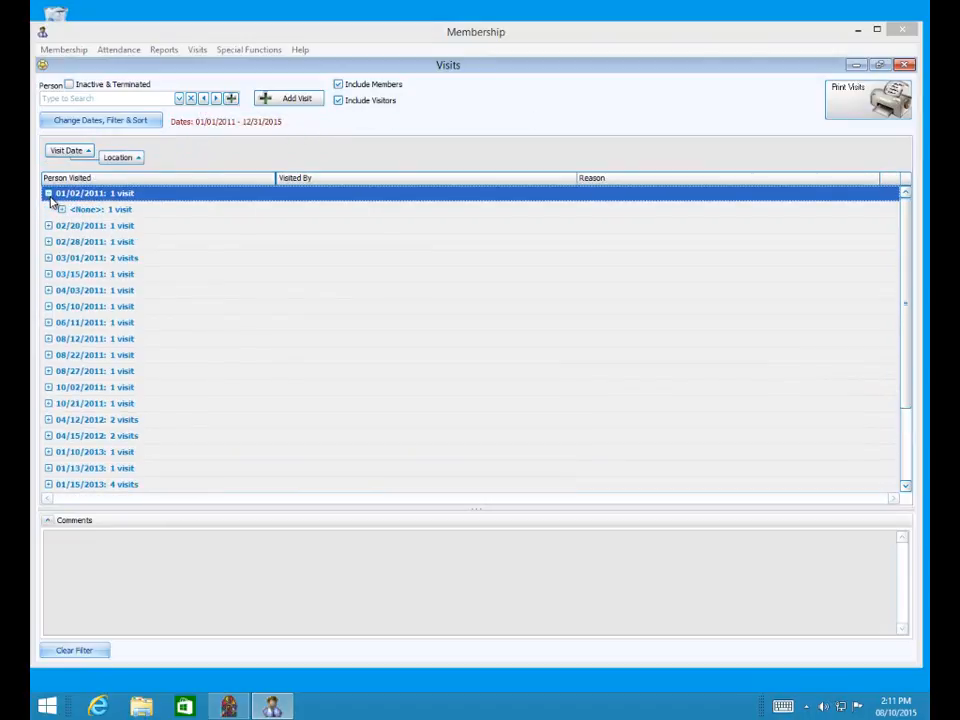
left_click(48, 194)
left_click(48, 210)
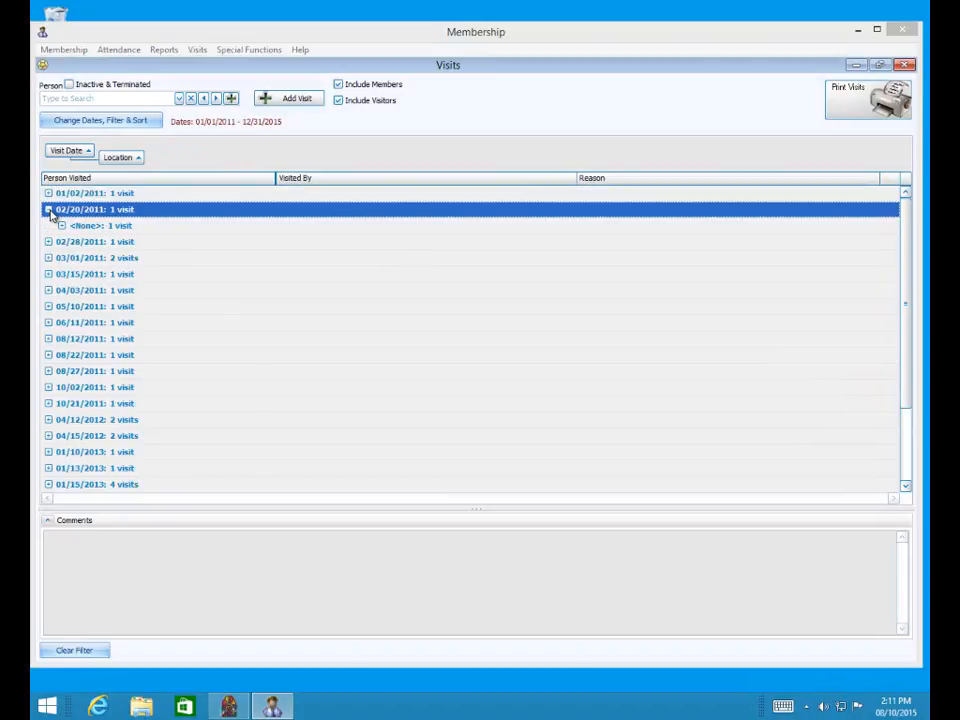
left_click(48, 210)
left_click(48, 226)
left_click(48, 226)
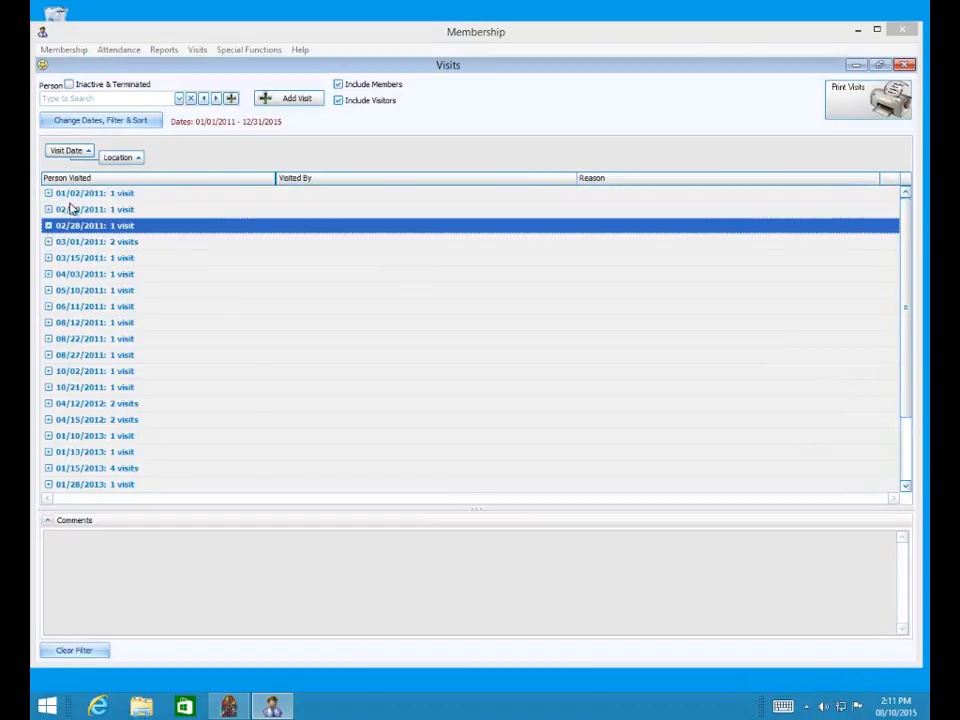
- Replace Location with Person Visited as the second grouping level under Visit Date
left_click_drag(137, 162, 280, 182)
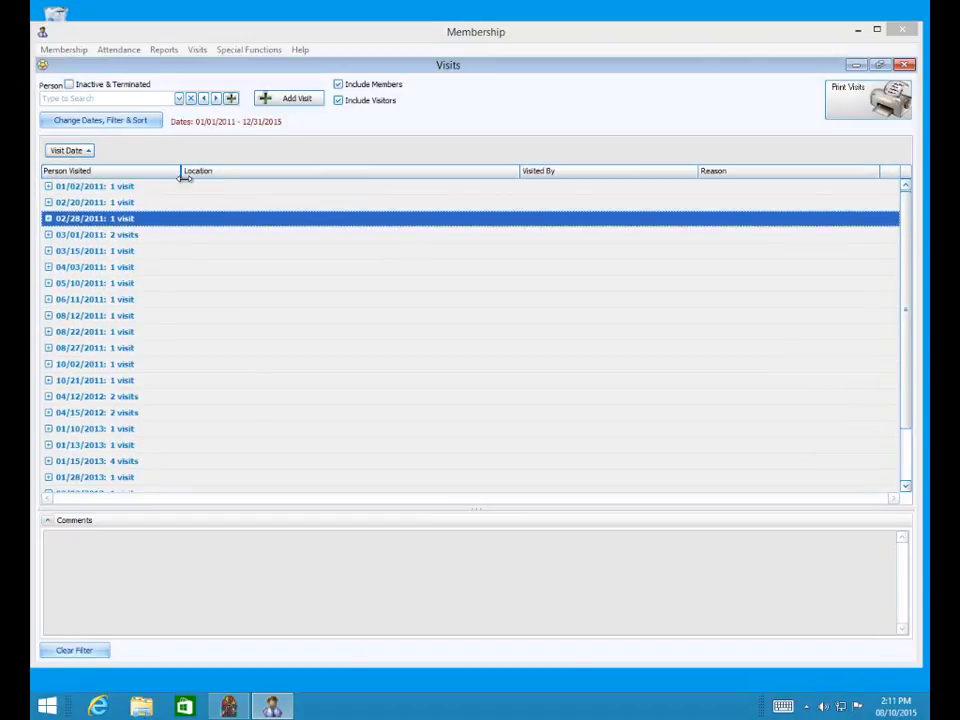
left_click_drag(139, 174, 177, 157)
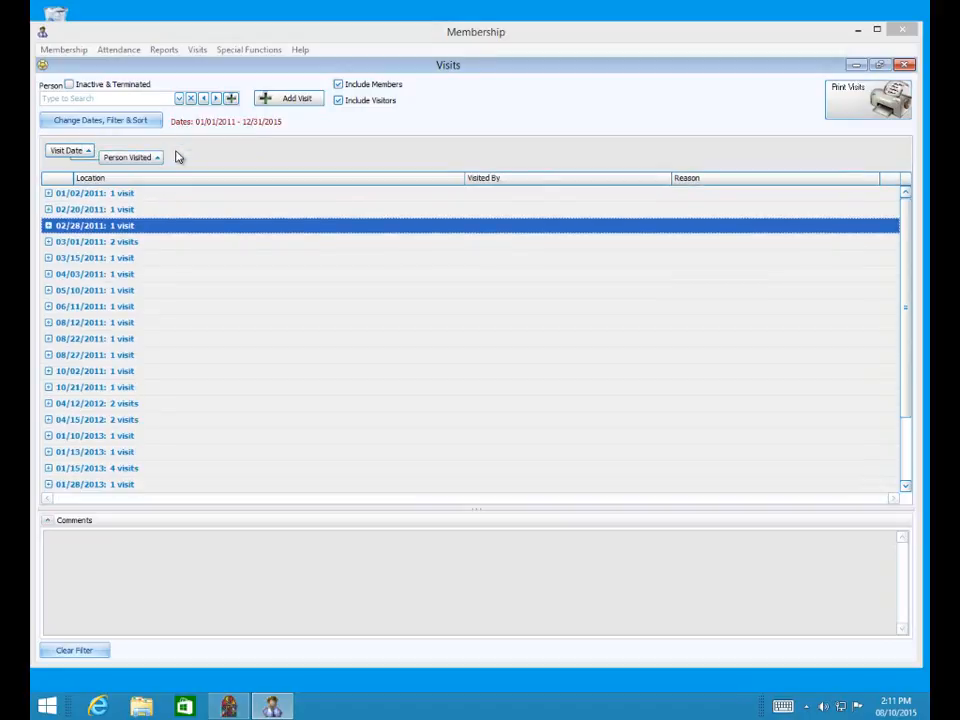
- Expand the first four visit dates to examine who was visited on each
left_click(48, 193)
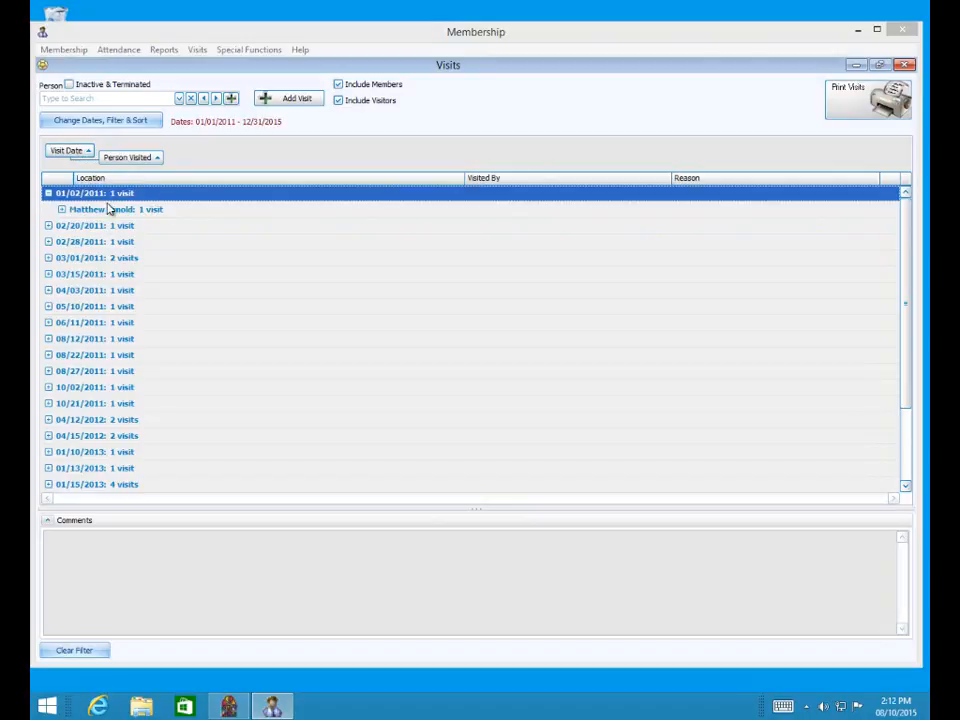
left_click(48, 225)
left_click(49, 258)
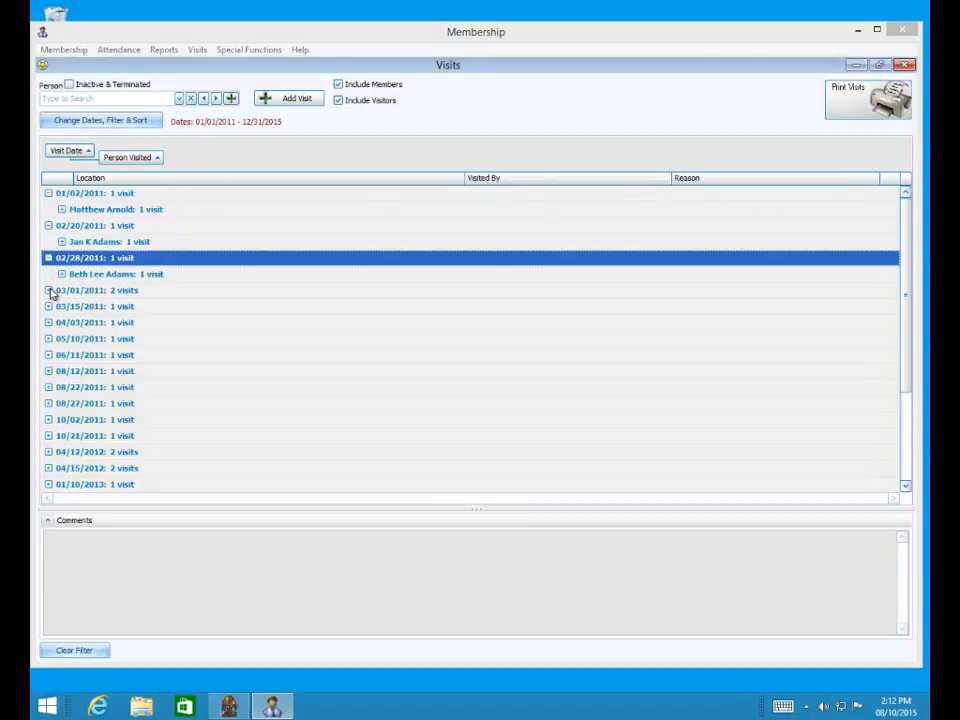
left_click(48, 290)
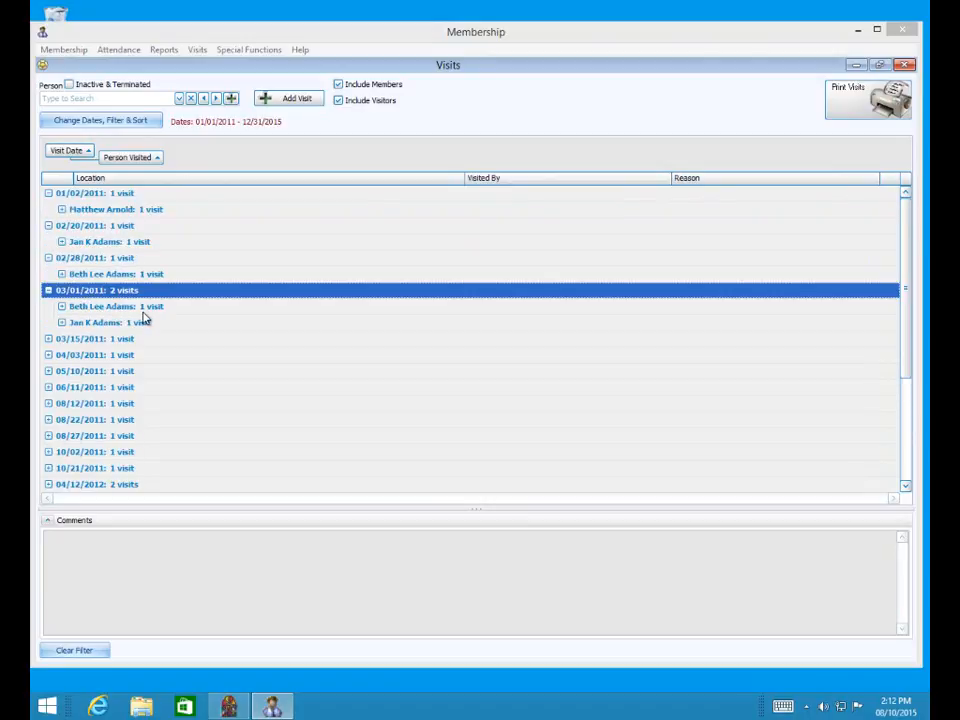
- Clear the filter on the visits list
left_click(70, 652)
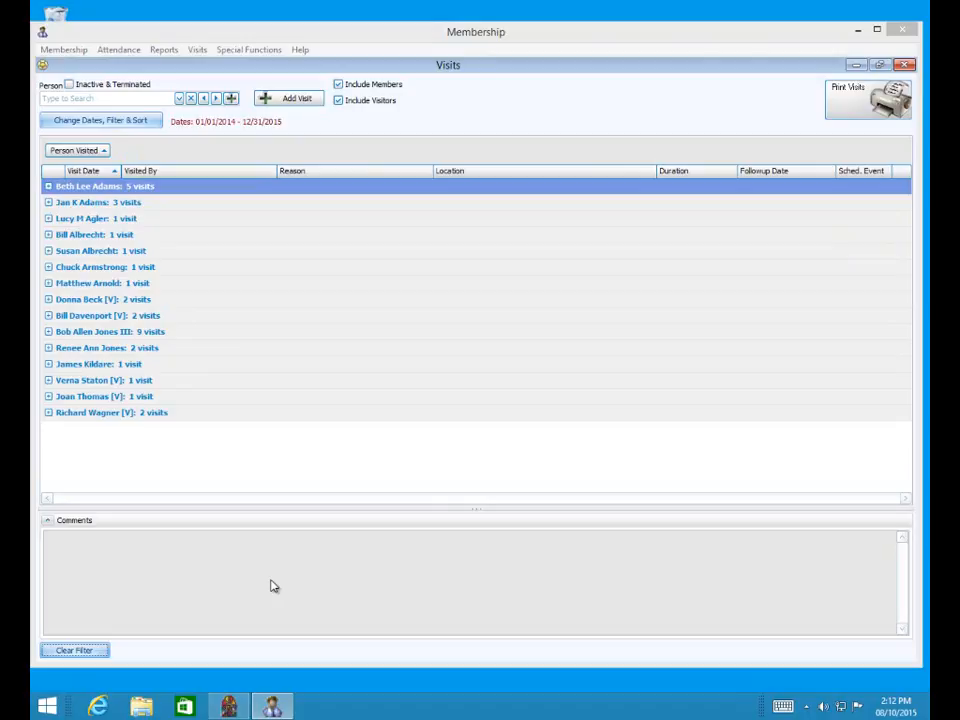
- Start a new visit for the second person in the list and set the date of visit to 08/09/2015
left_click(290, 100)
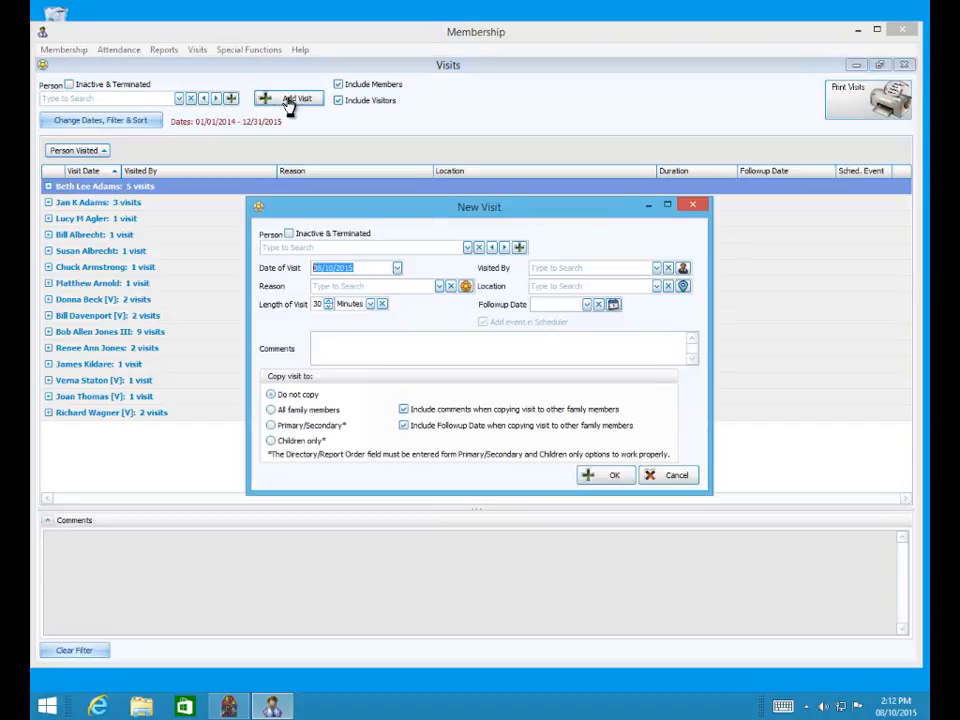
left_click(466, 247)
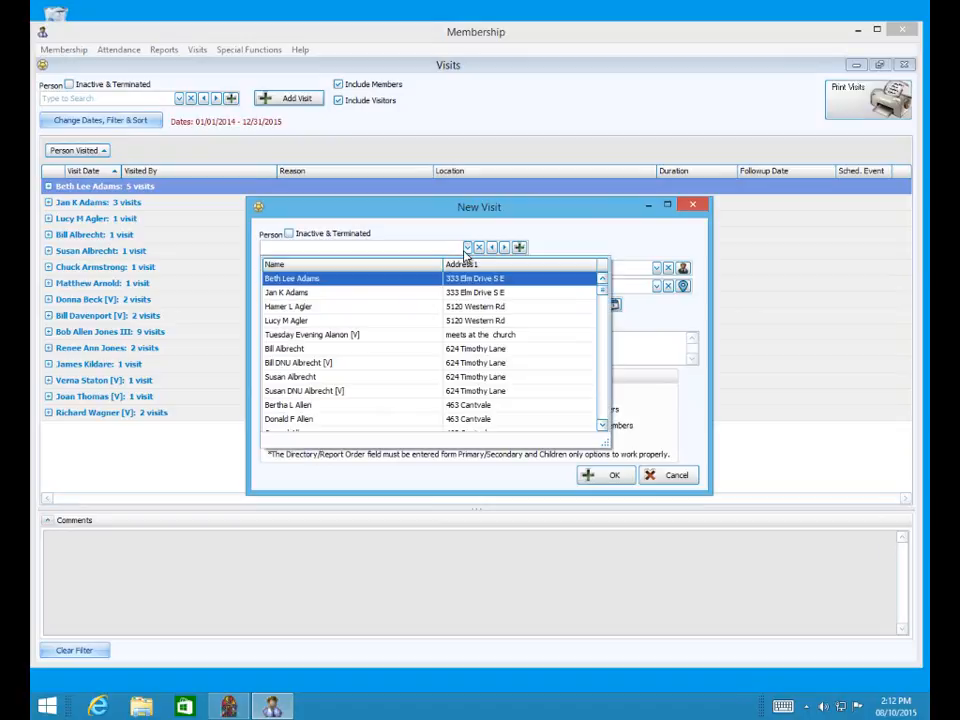
left_click(377, 294)
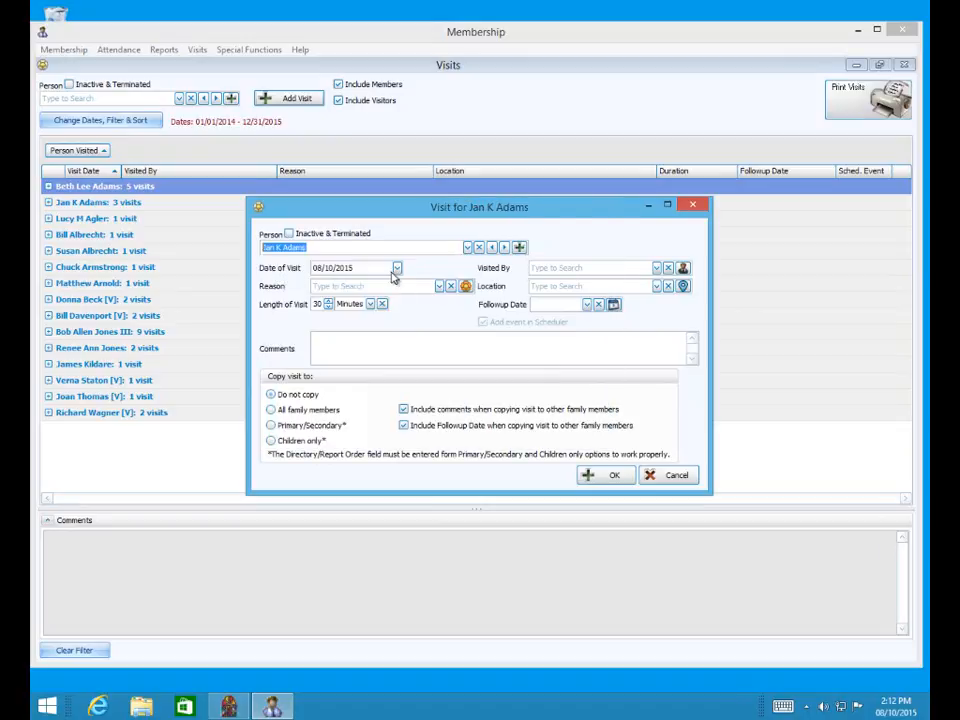
left_click(397, 268)
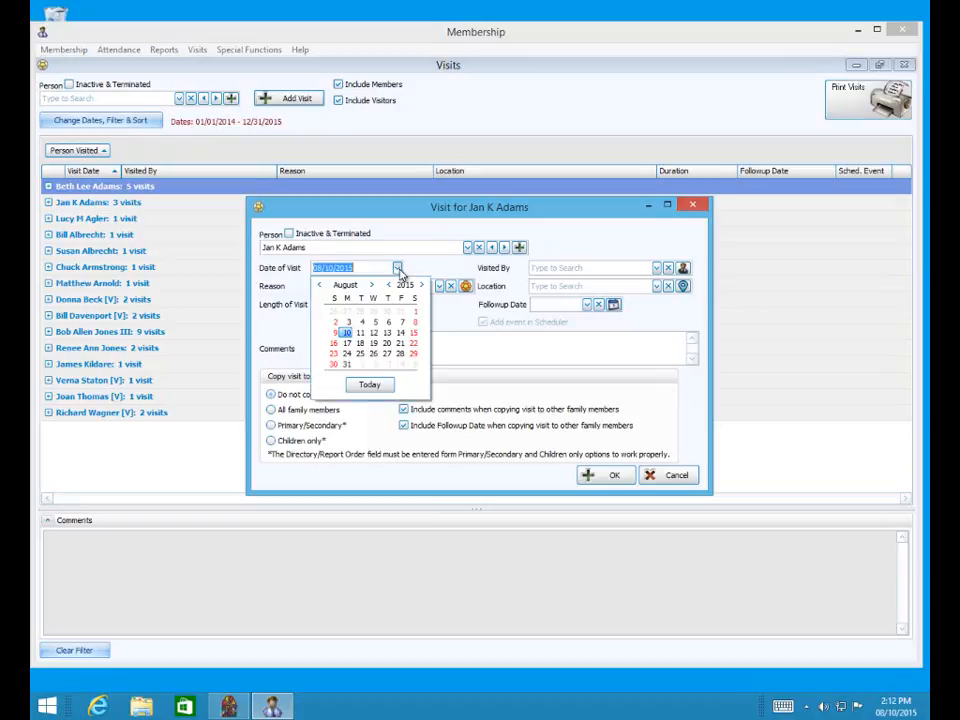
left_click(335, 333)
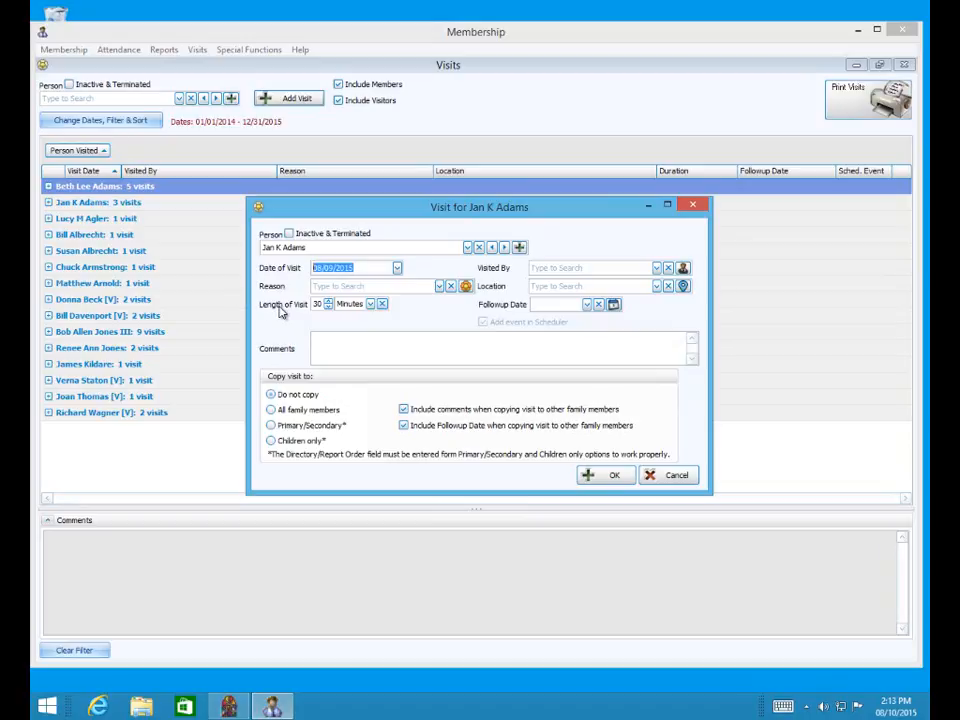
- Examine the available Reason and Visited By choices for the new visit, leaving both fields empty
left_click(439, 288)
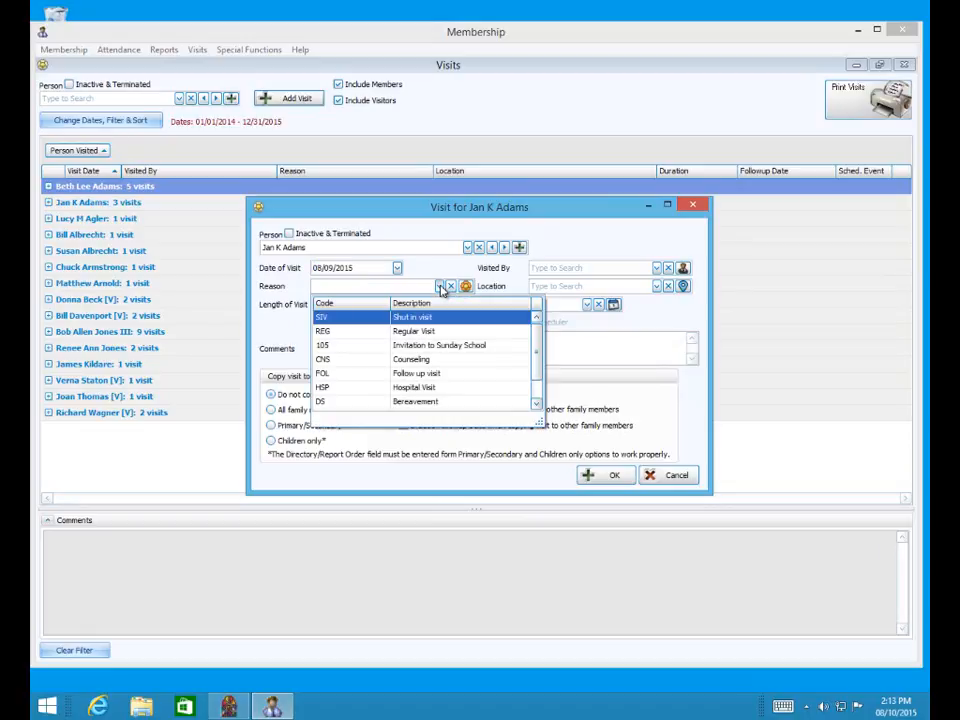
left_click(441, 289)
left_click(451, 288)
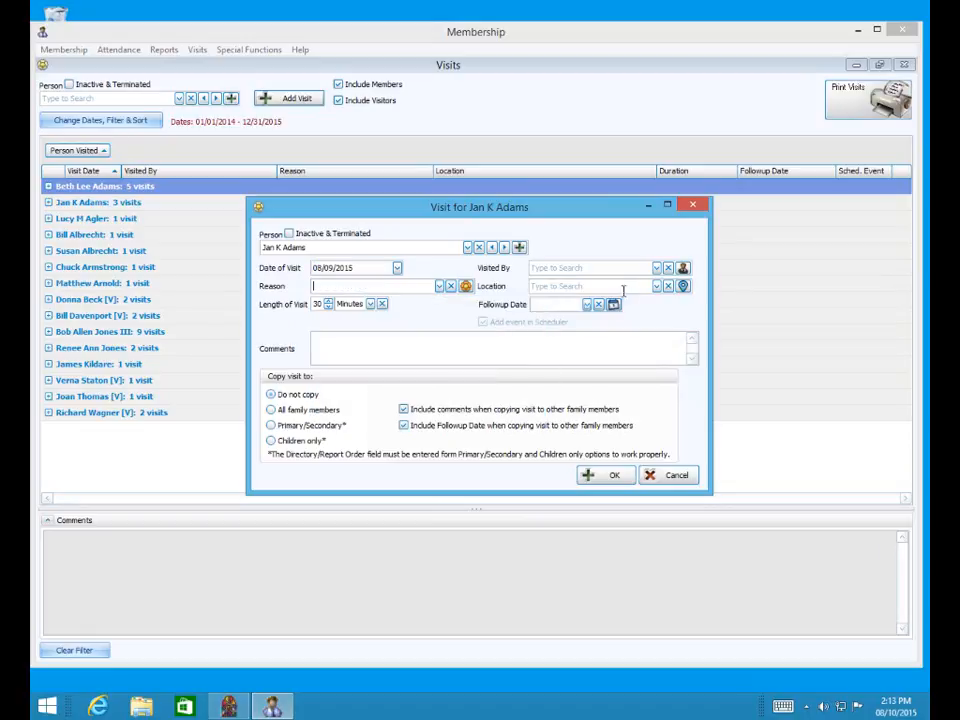
left_click(658, 269)
left_click(659, 270)
left_click(669, 270)
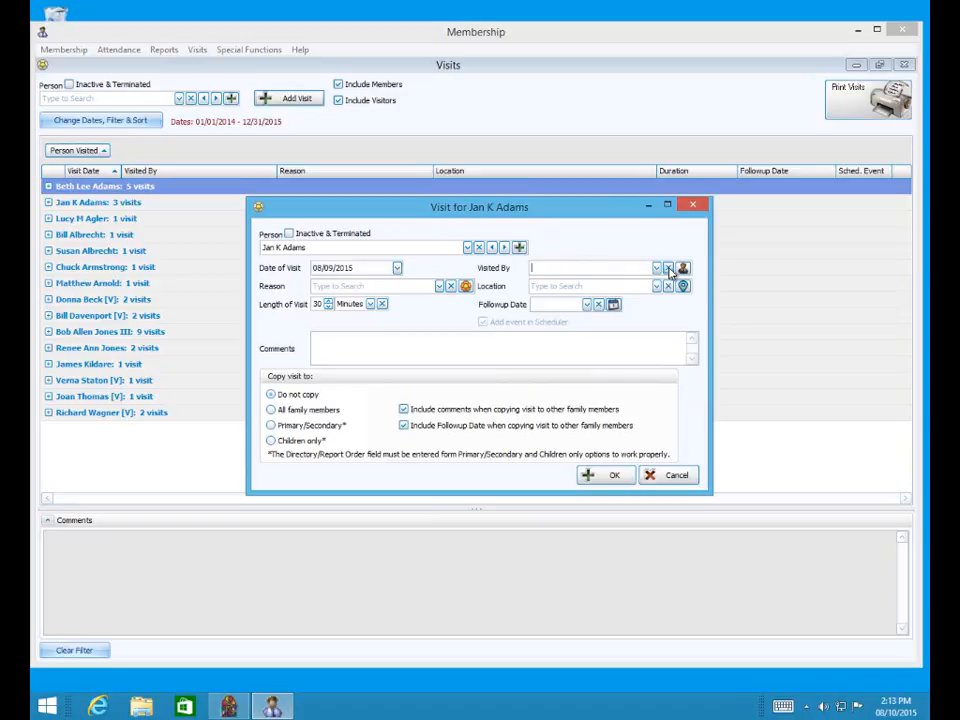
- Examine the visit reason codes, request deletion of the First Visit Letter code, and decline the deletion
left_click(467, 288)
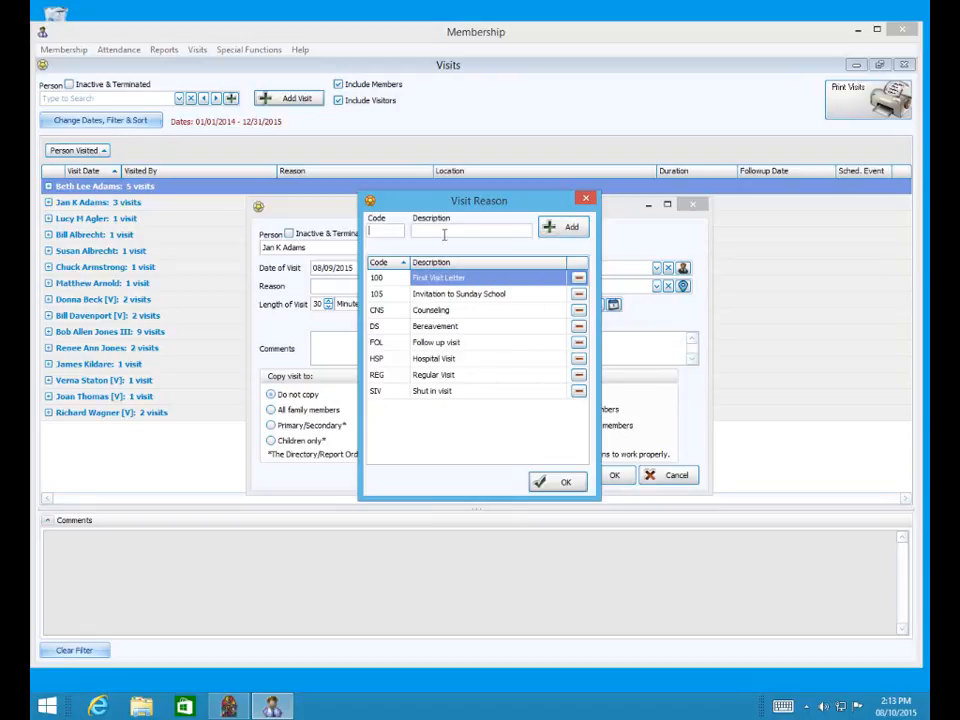
left_click(579, 279)
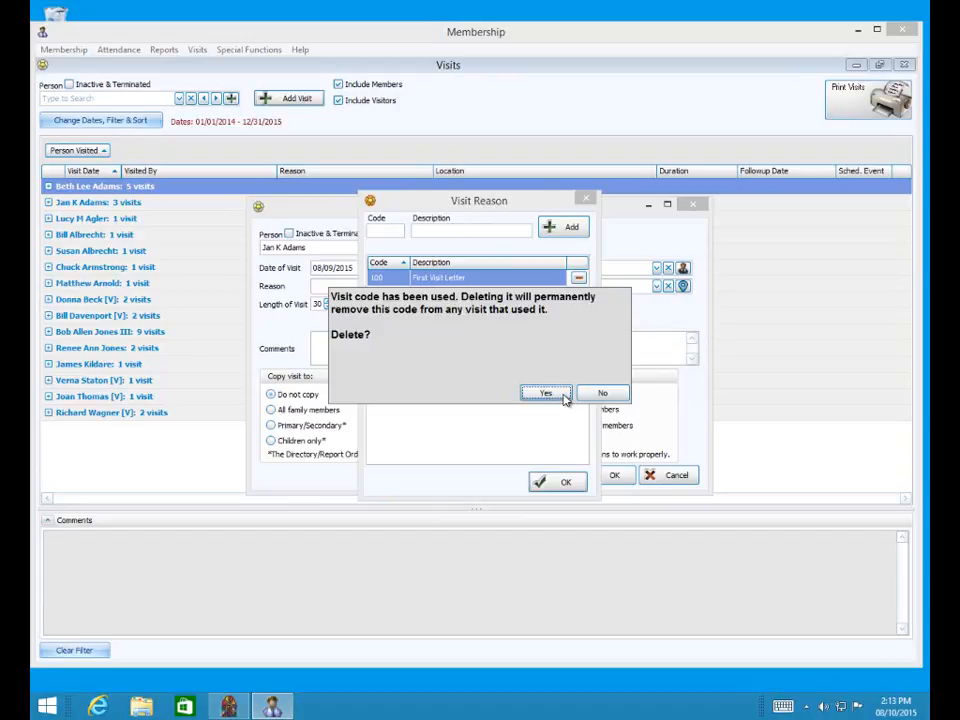
left_click(603, 393)
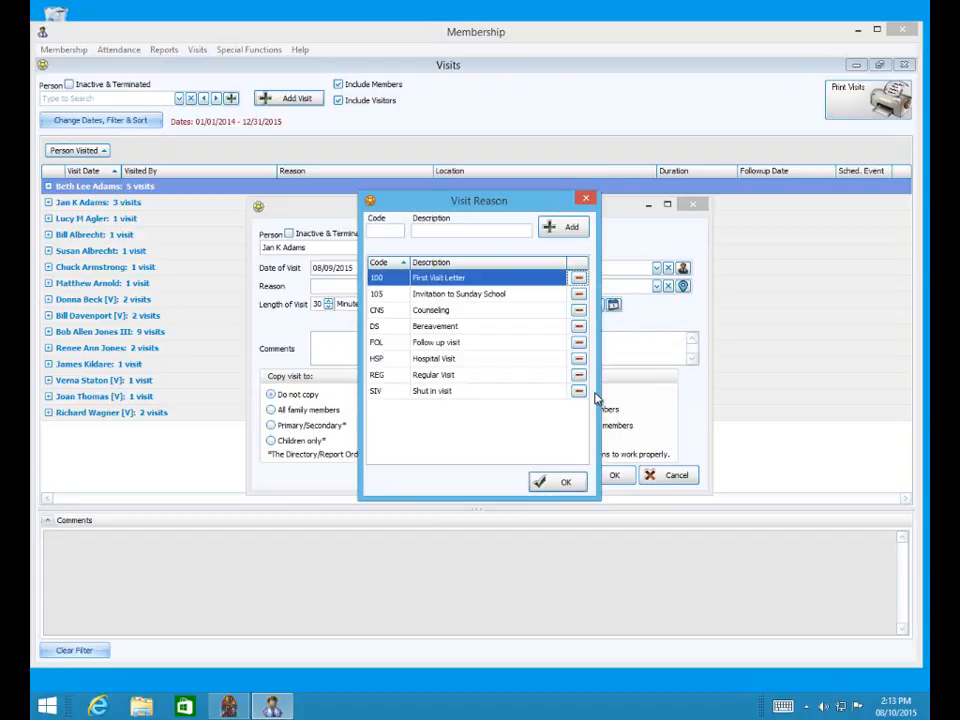
left_click(589, 200)
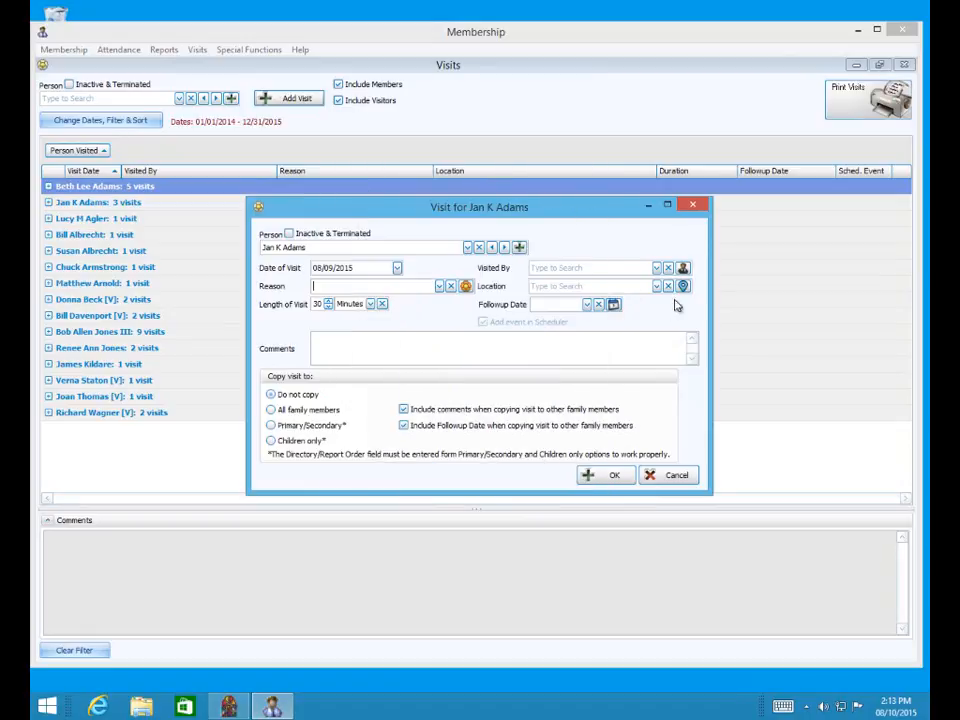
- Review the code lists for Visited By and for visit locations, closing each without changes
left_click(684, 269)
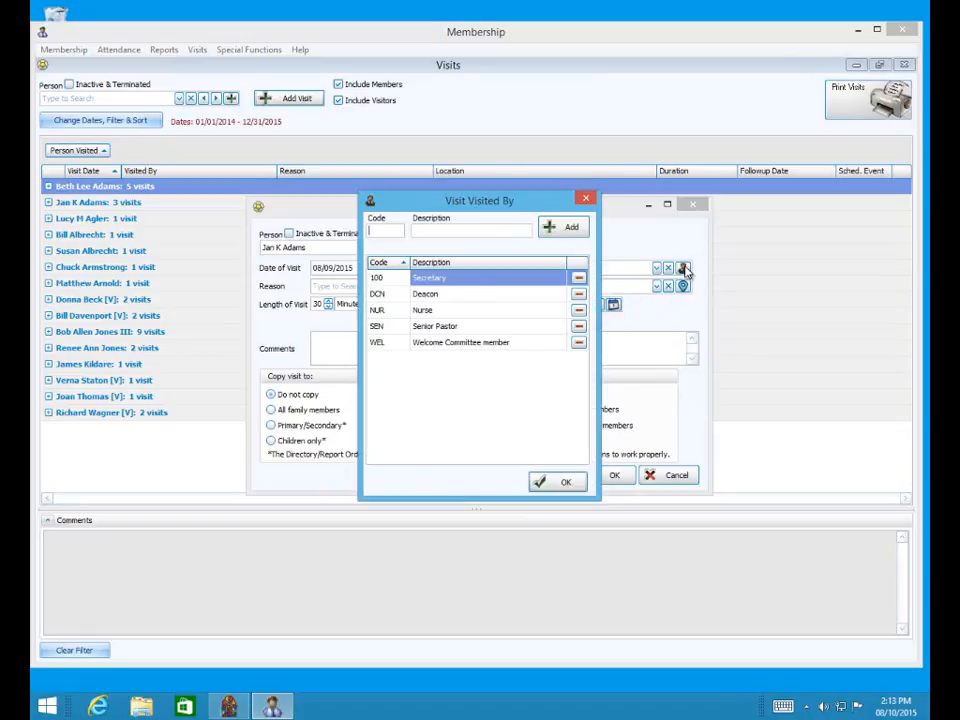
left_click(587, 202)
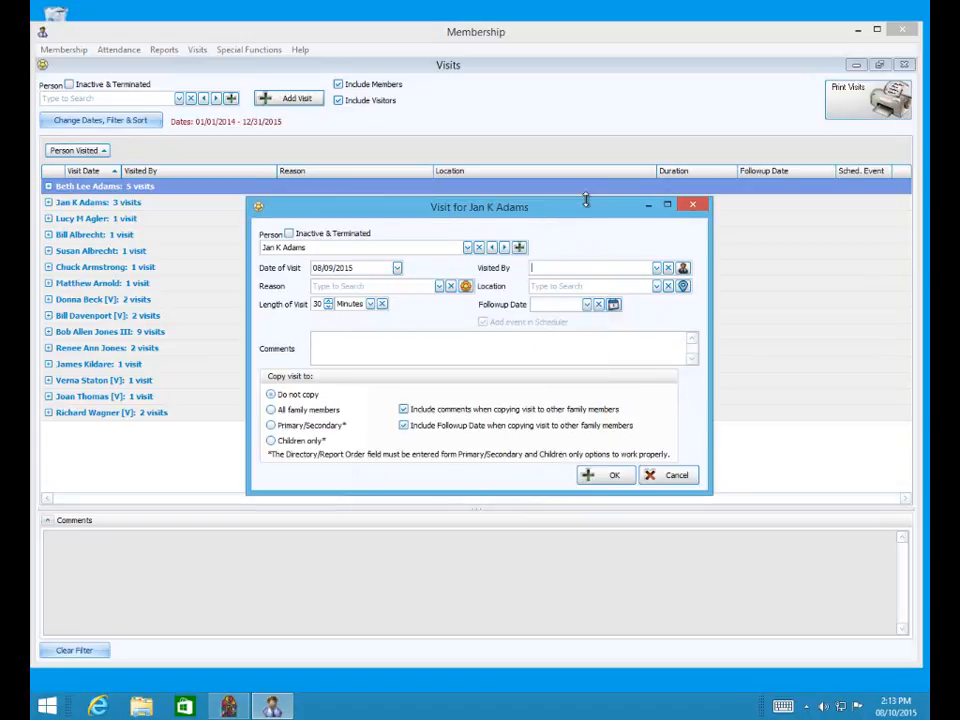
left_click(684, 287)
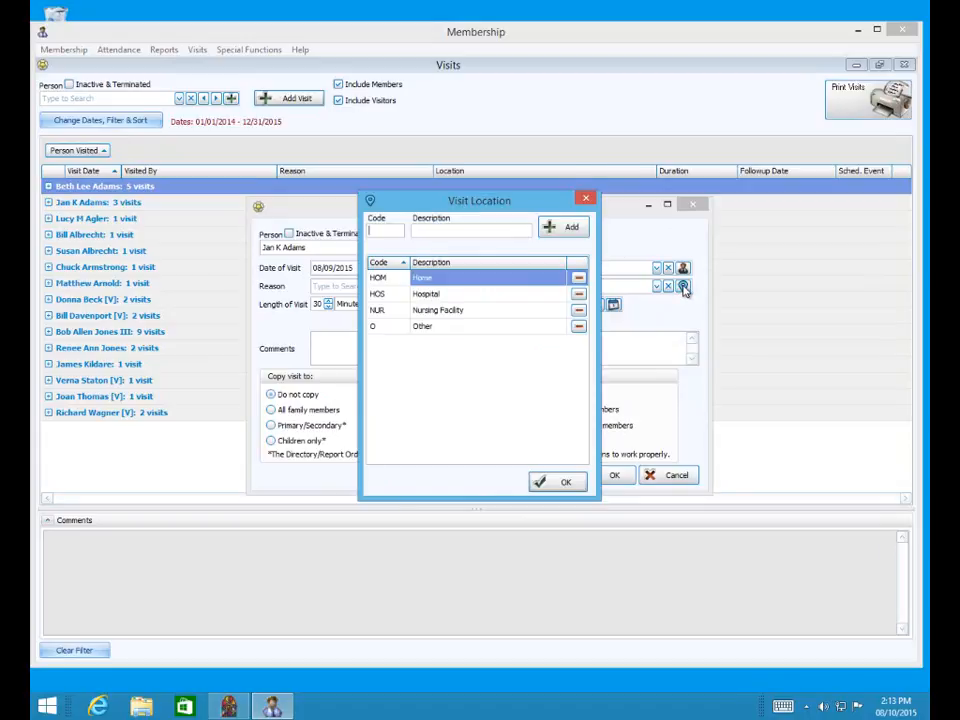
left_click(586, 198)
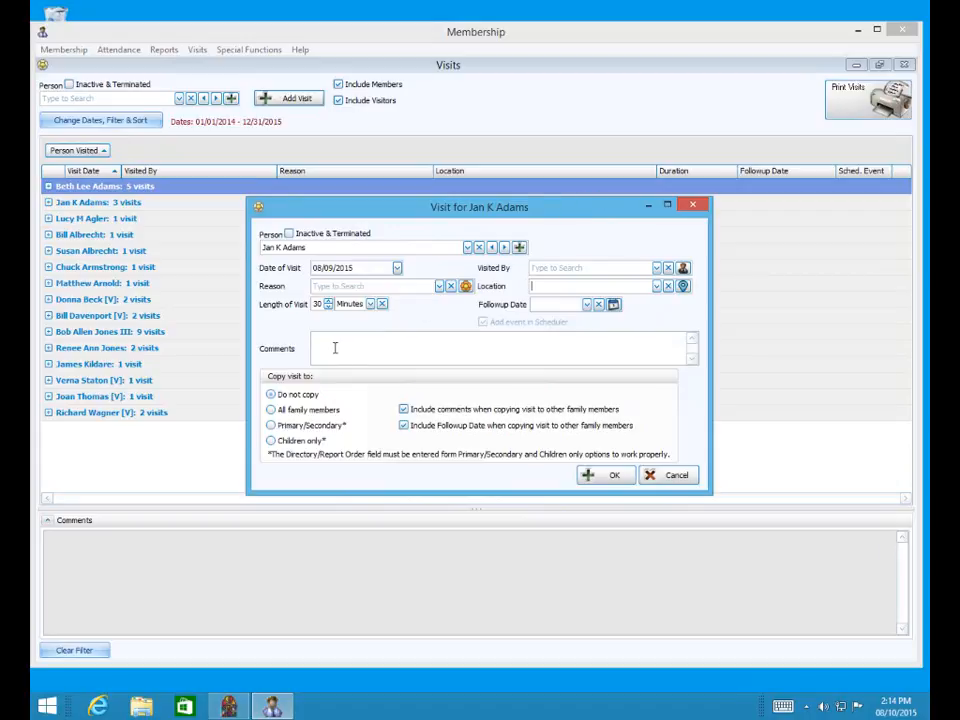
- Set the visit's followup date to 08/16/2015 and try to open the calendar for the followup
left_click(587, 304)
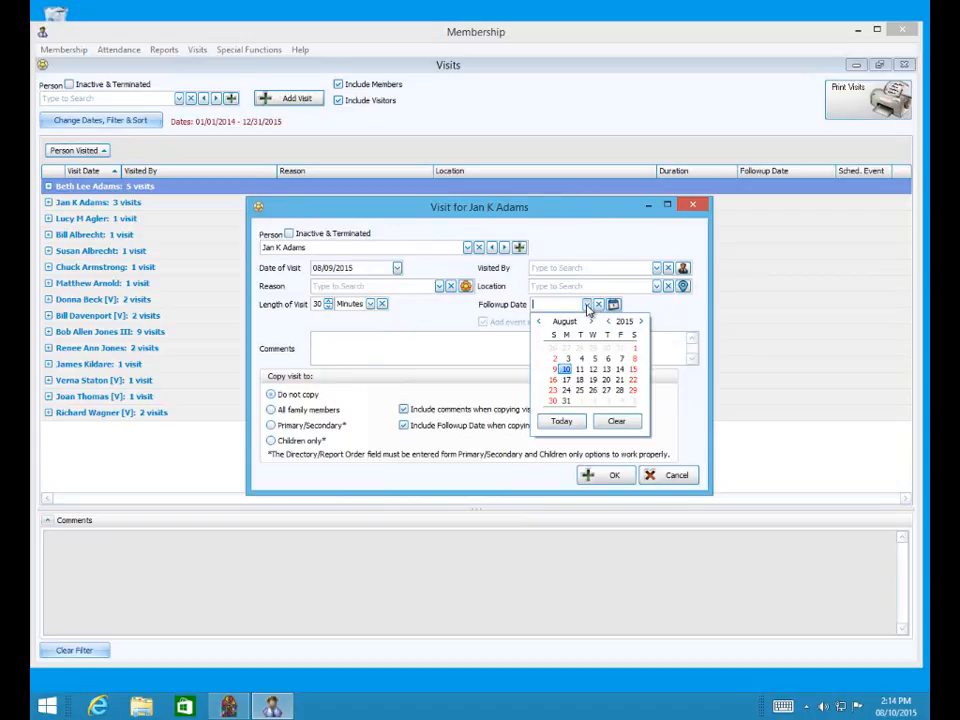
left_click(552, 380)
left_click(484, 323)
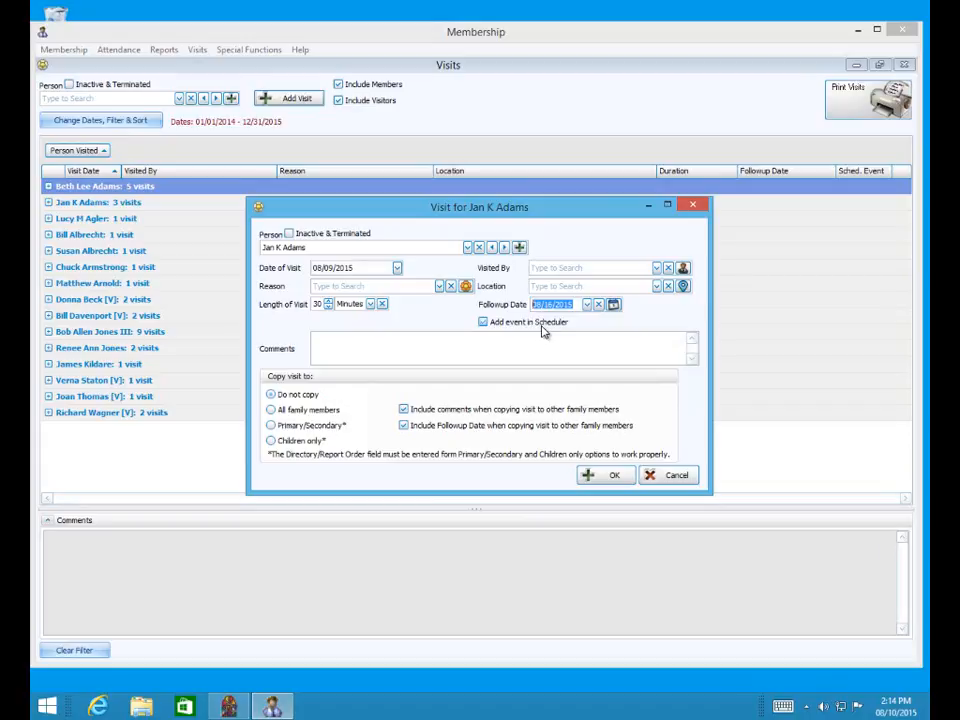
left_click(614, 306)
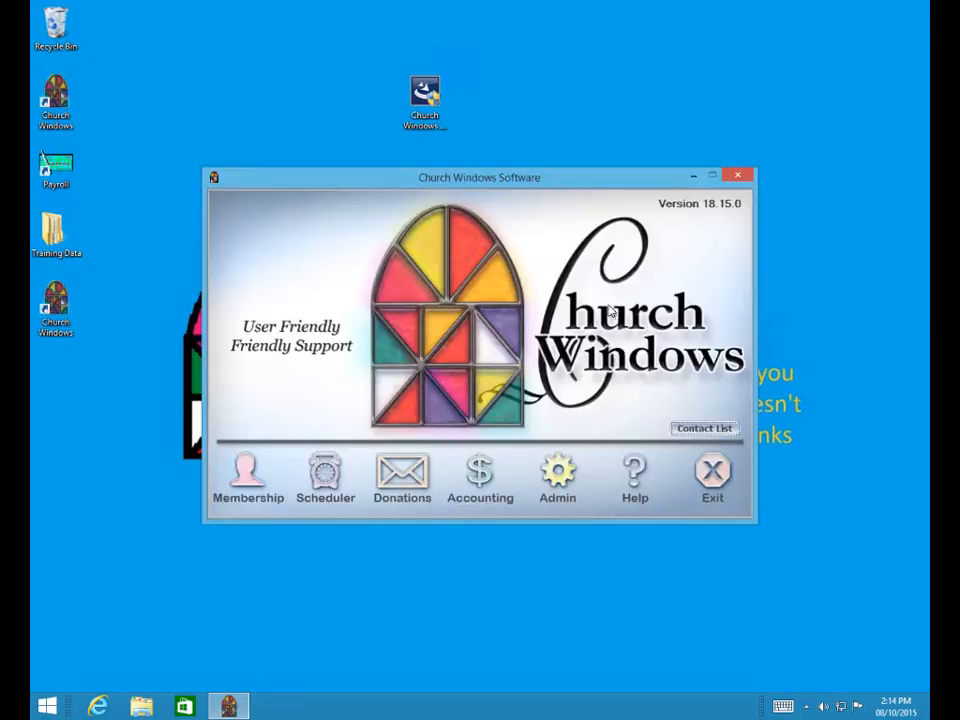
- Reopen the Membership module and its Visits window
left_click(248, 478)
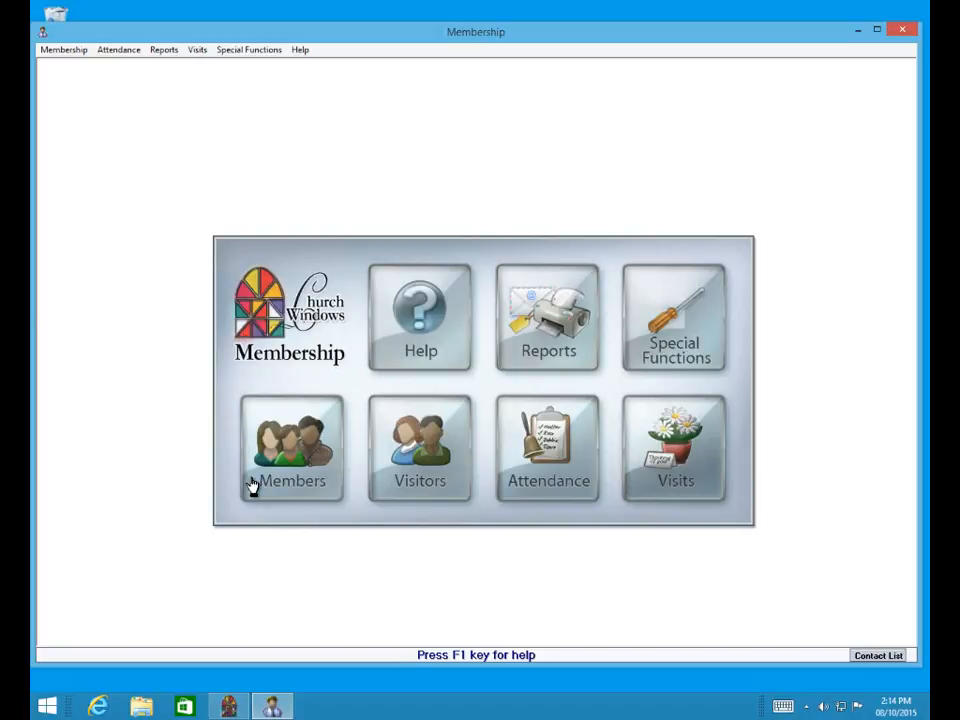
left_click(676, 450)
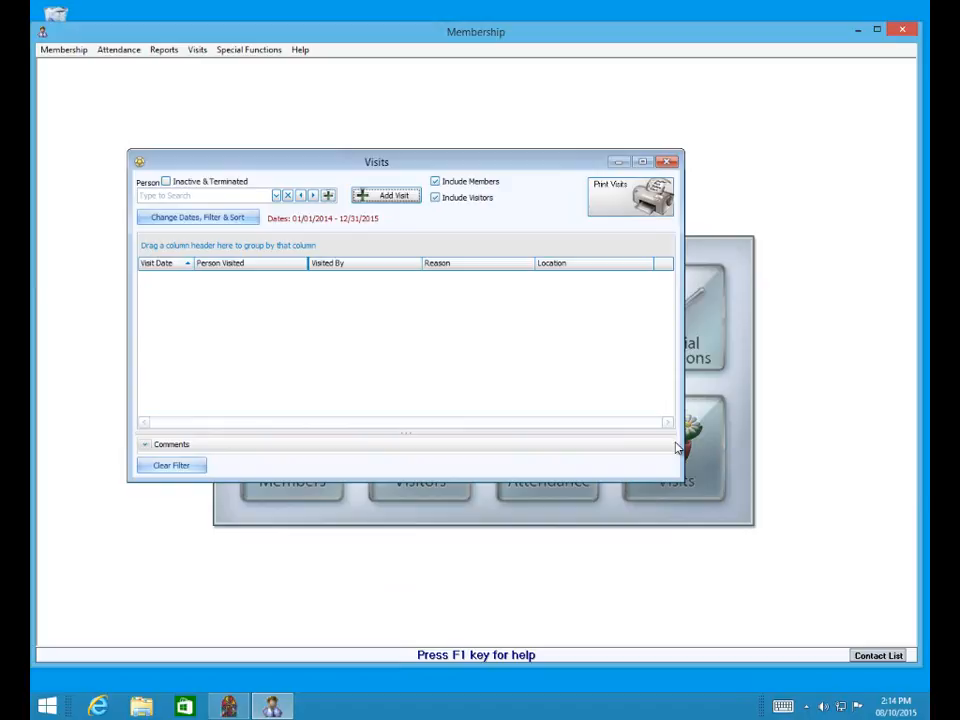
left_click(388, 196)
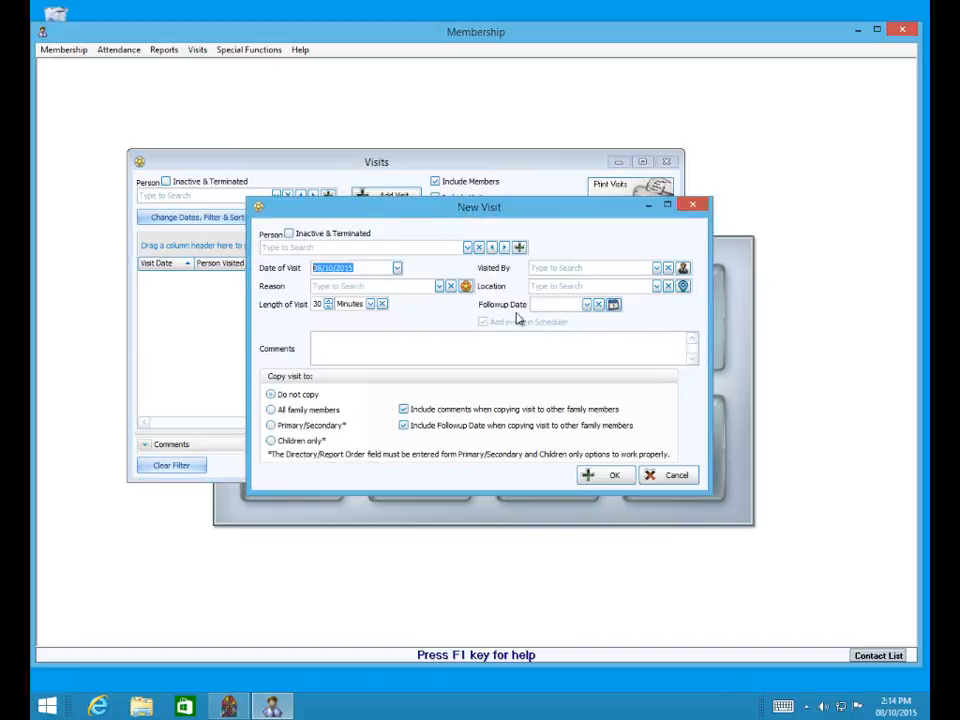
left_click(614, 304)
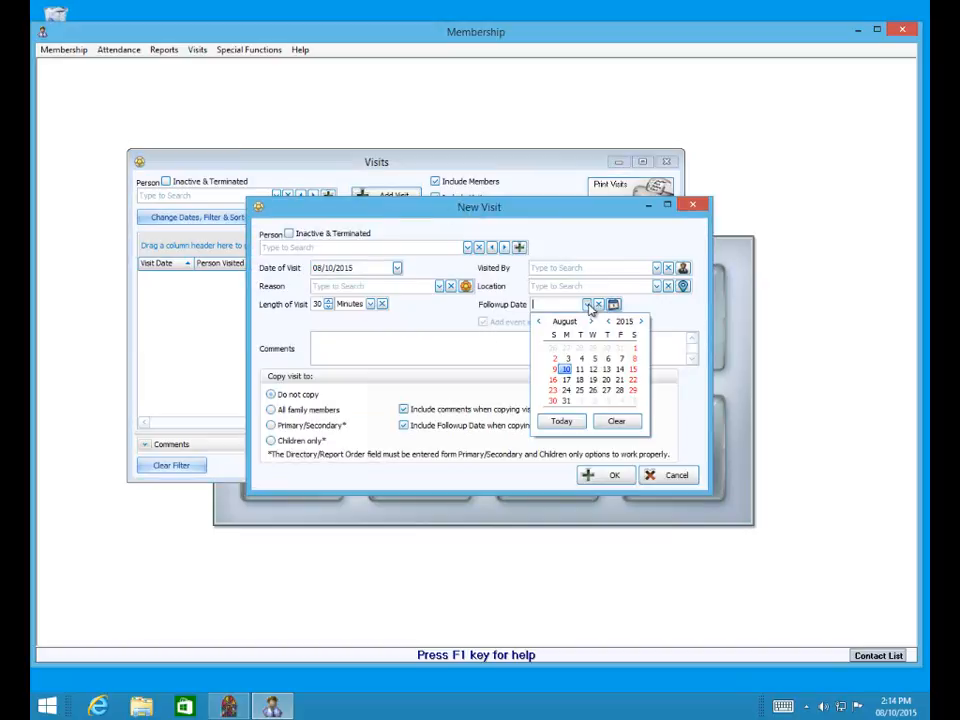
left_click(553, 381)
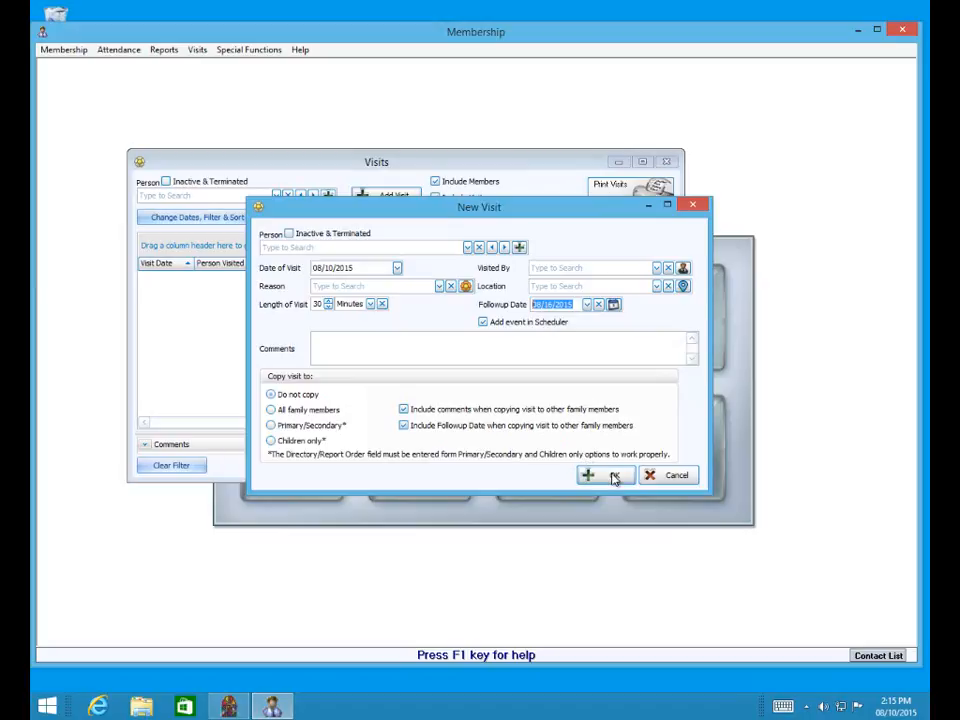
left_click(684, 478)
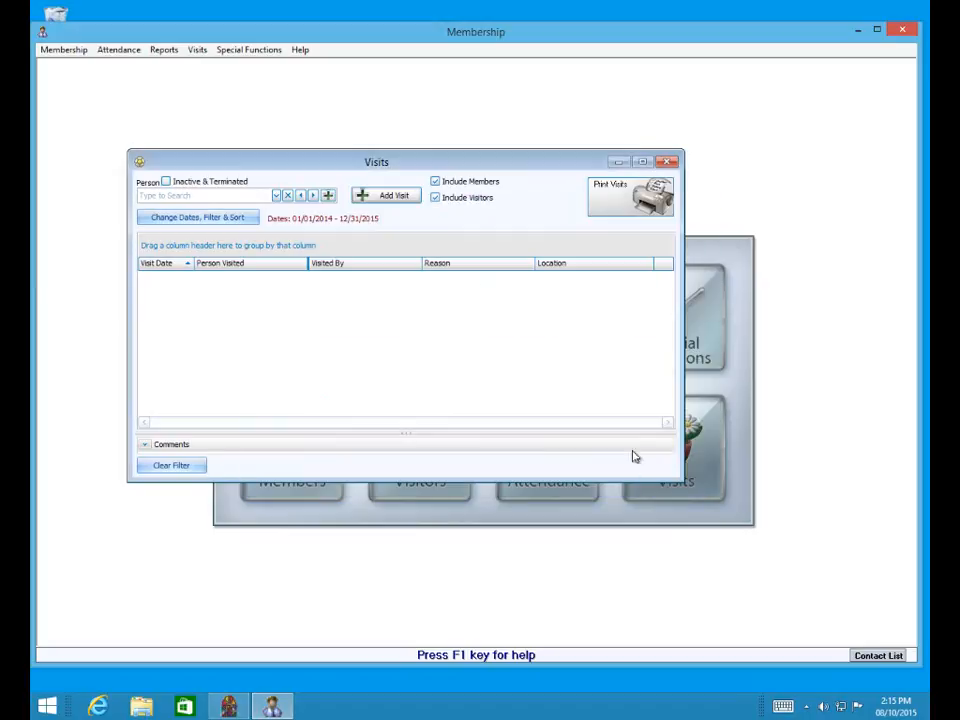
- Filter the visits to start from visit date 01/01/2011 and move the Visits window toward the middle of the workspace
left_click(253, 219)
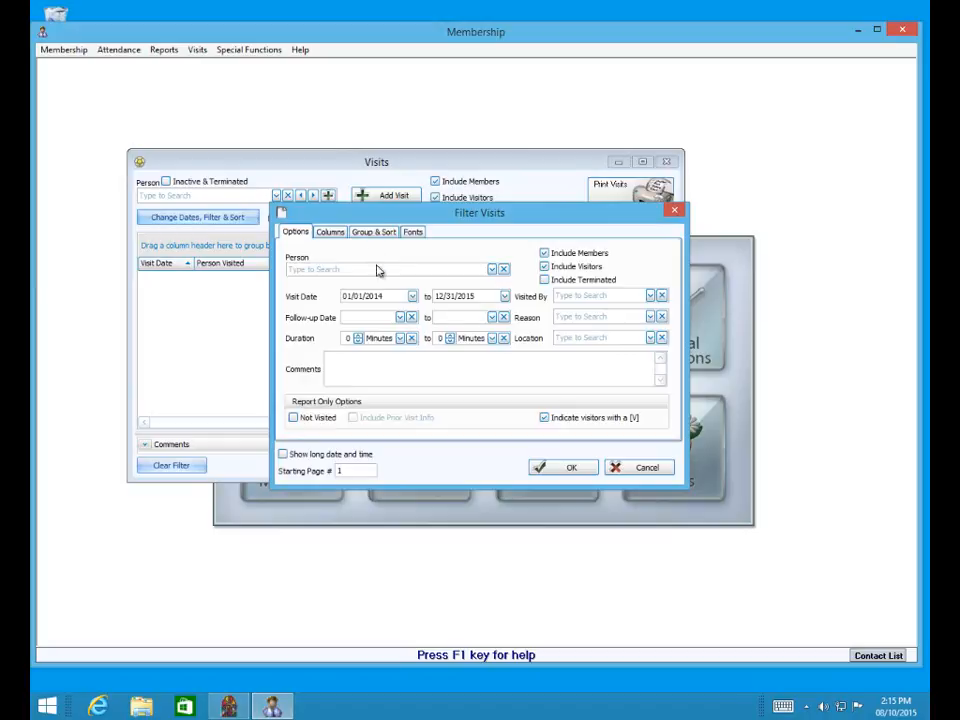
left_click(412, 296)
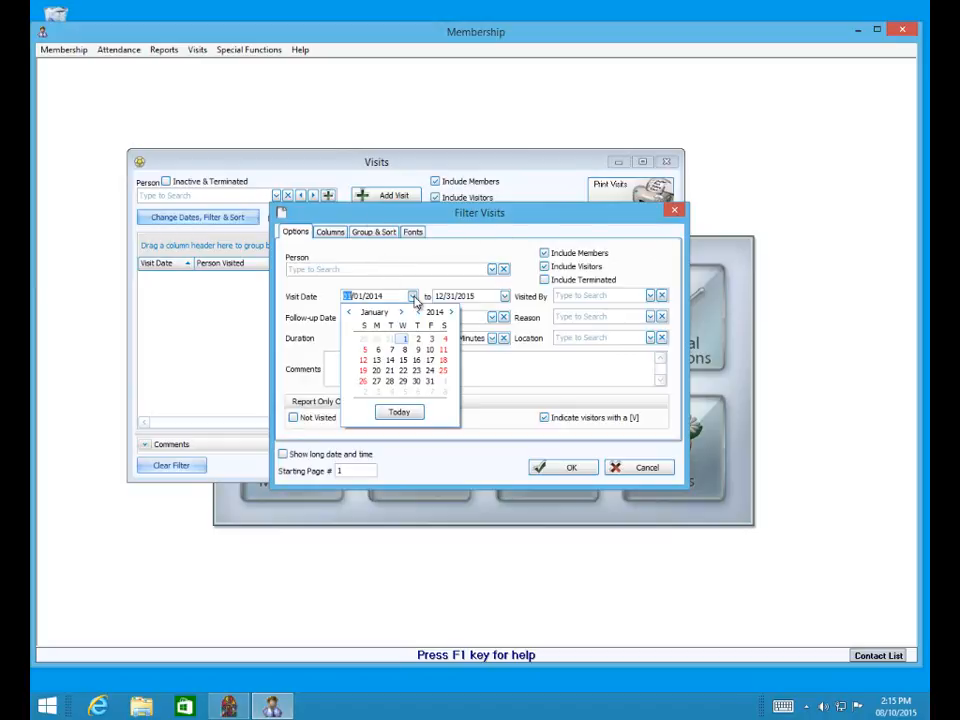
left_click(419, 313)
left_click(419, 313)
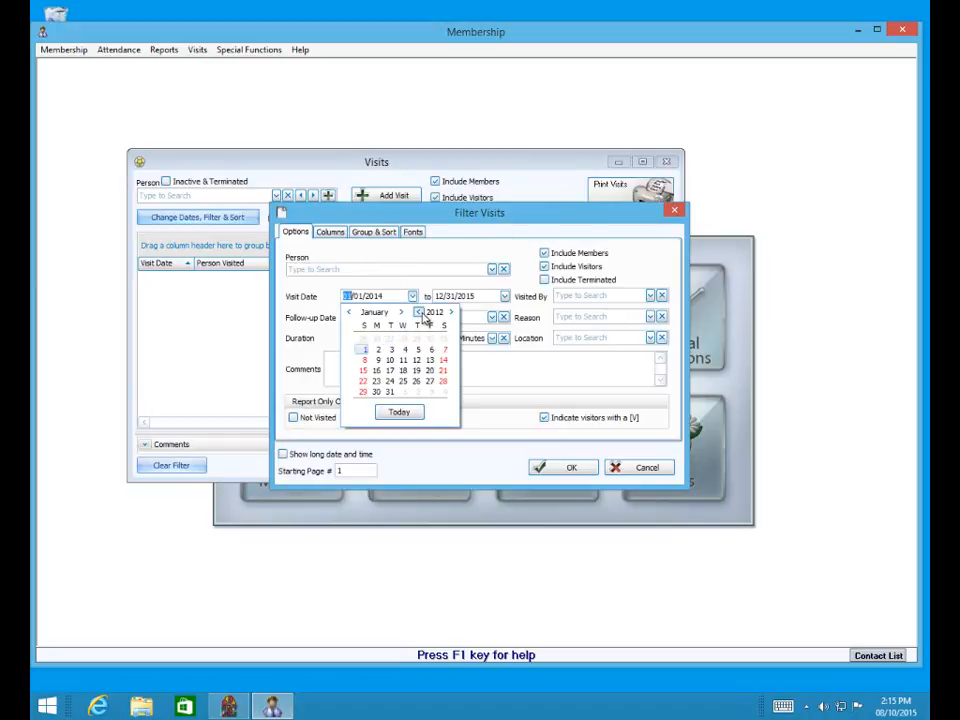
left_click(419, 313)
left_click(443, 339)
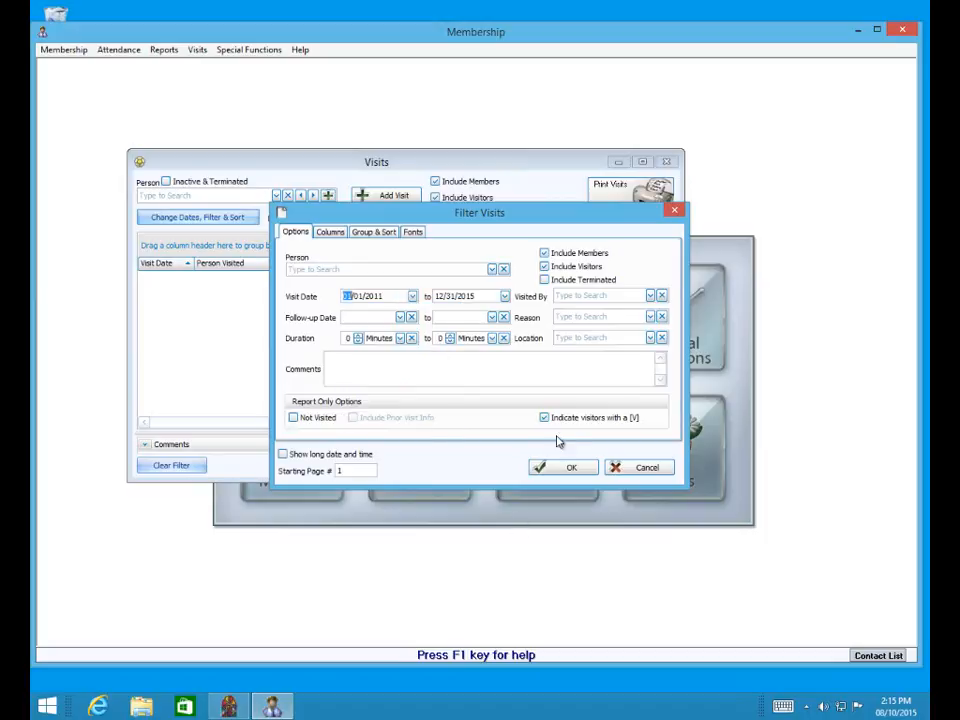
left_click(568, 470)
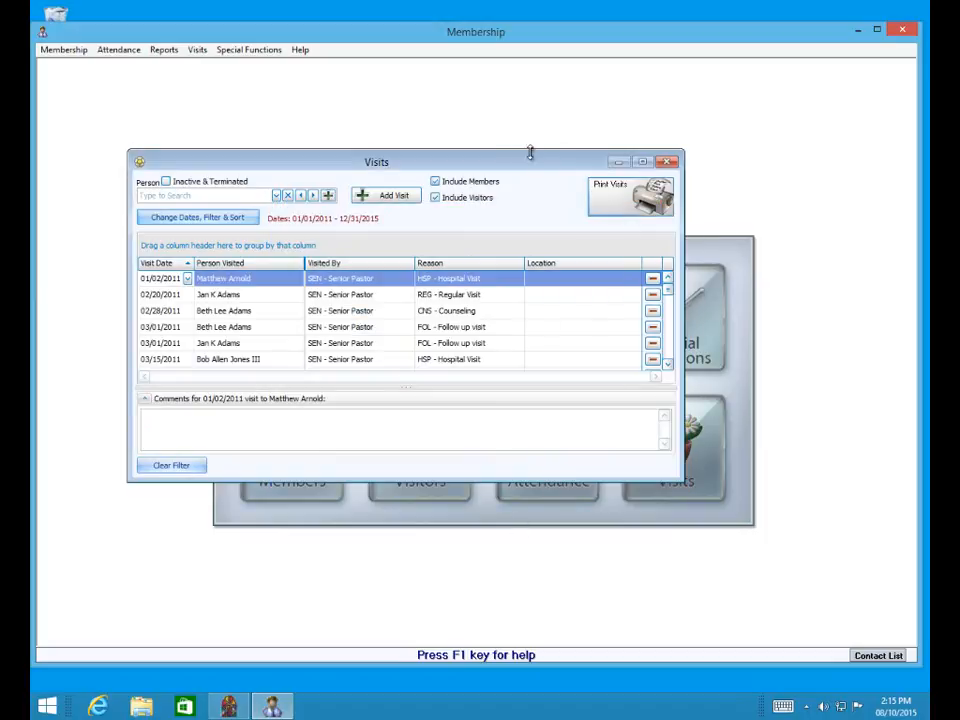
left_click_drag(536, 169, 611, 221)
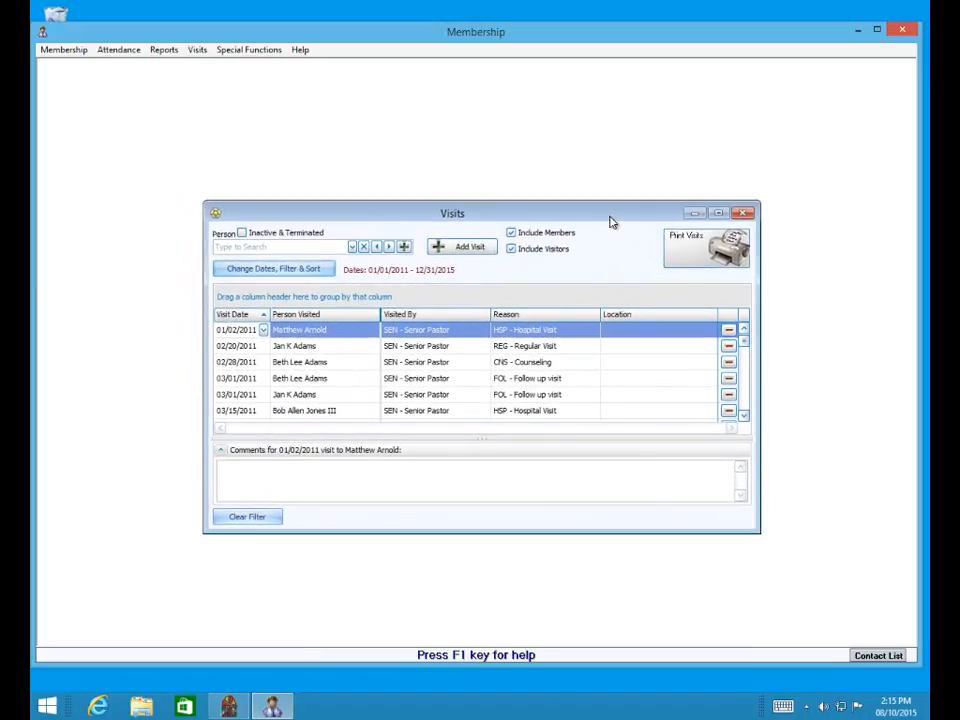
- Examine the available and visible columns in the visits filter settings and accept them as they are
left_click(250, 278)
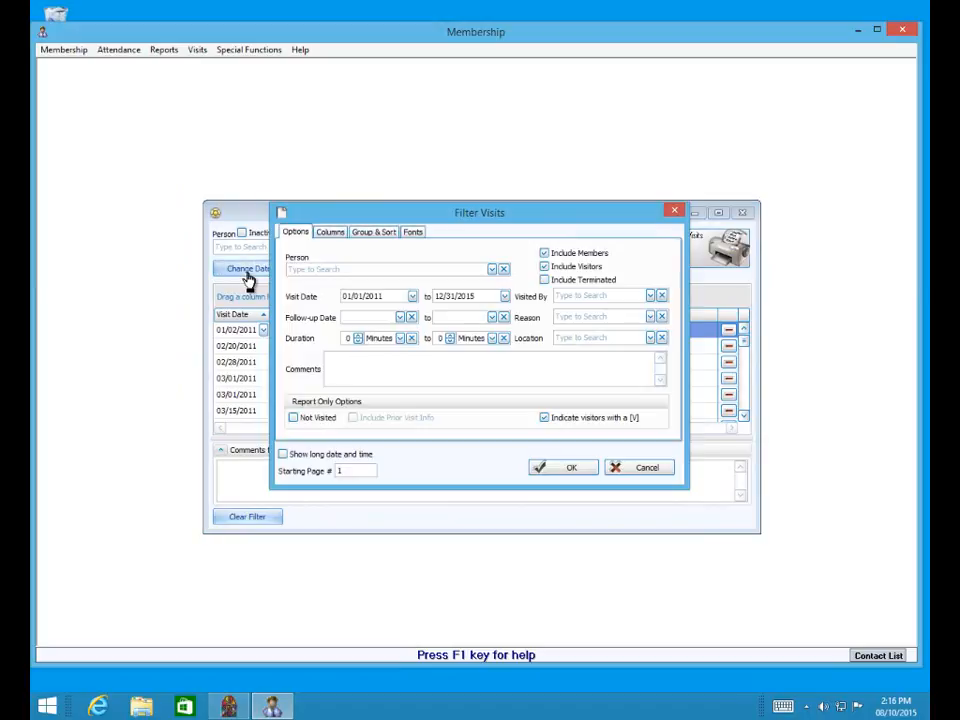
left_click(330, 233)
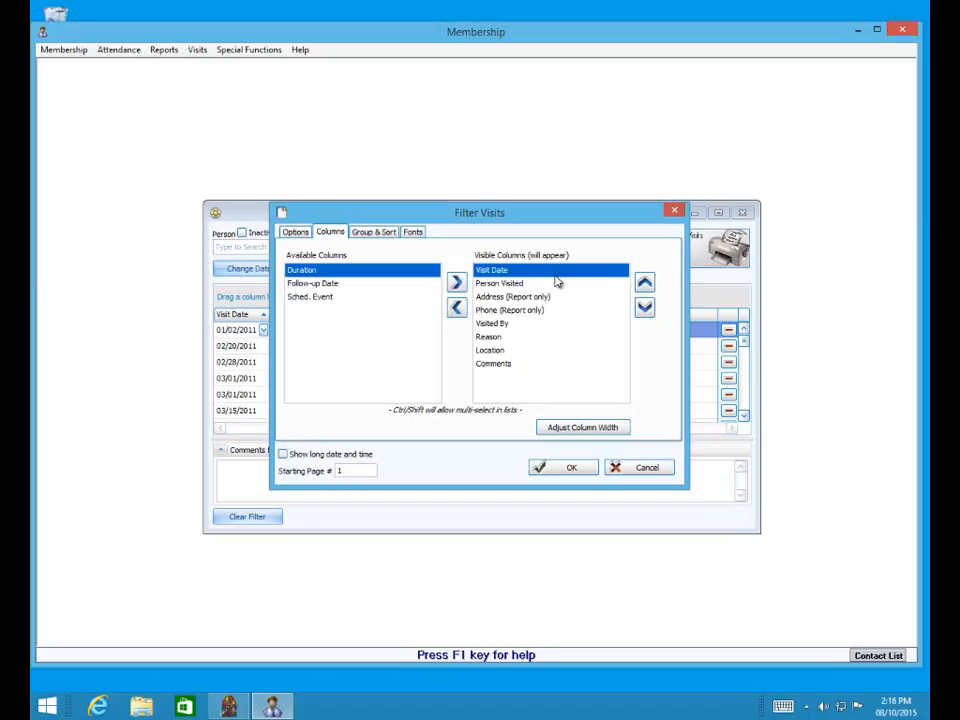
left_click(581, 470)
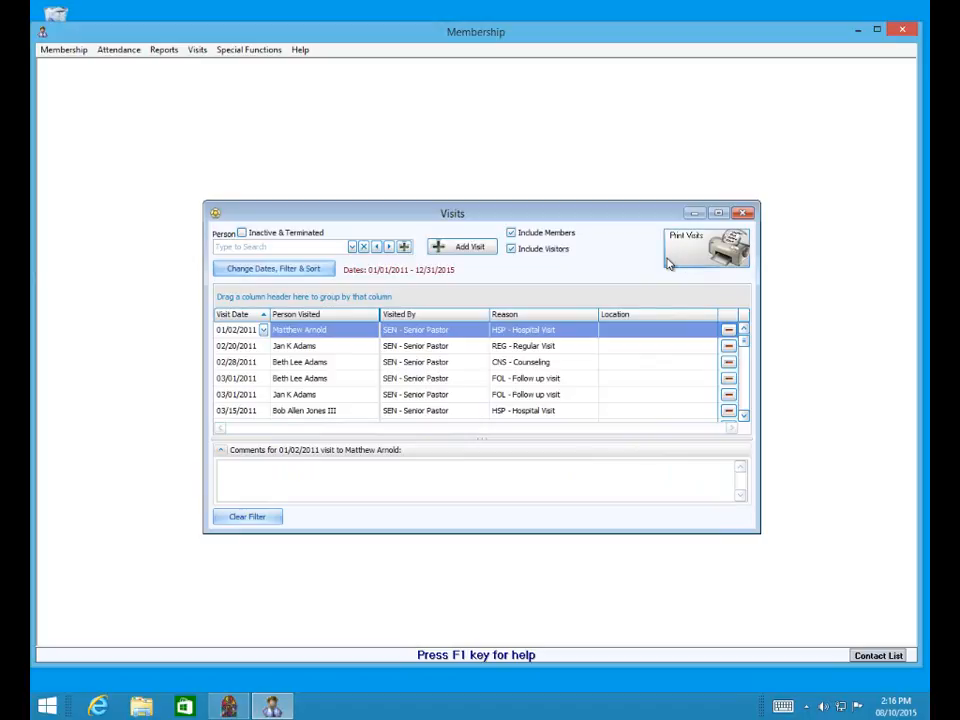
- Preview the printed visits report, look through its first pages and close the preview
left_click(701, 262)
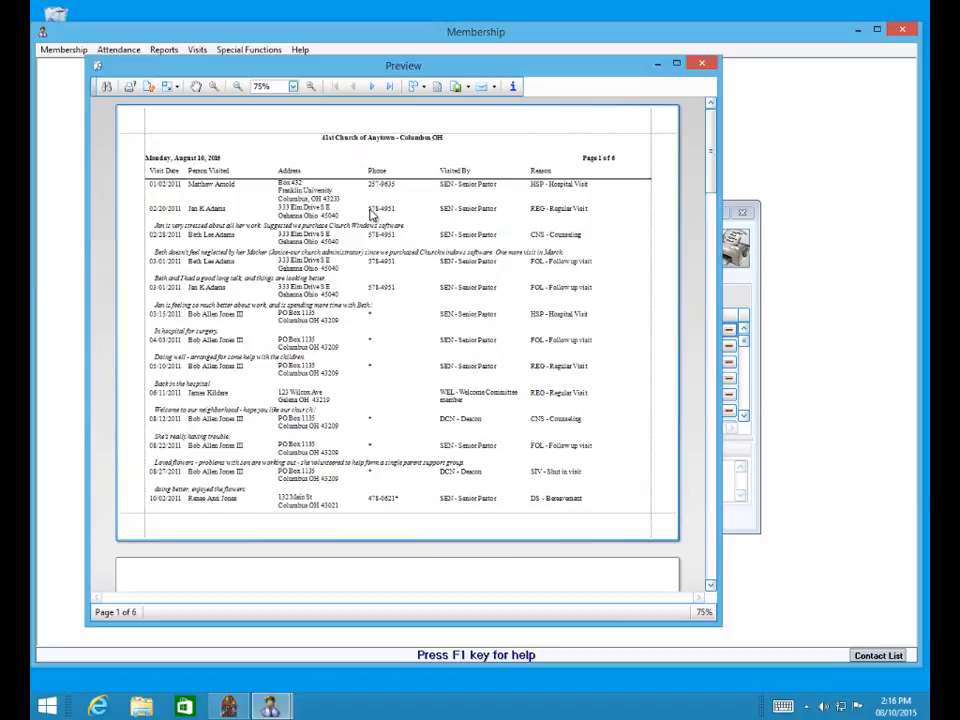
left_click(710, 586)
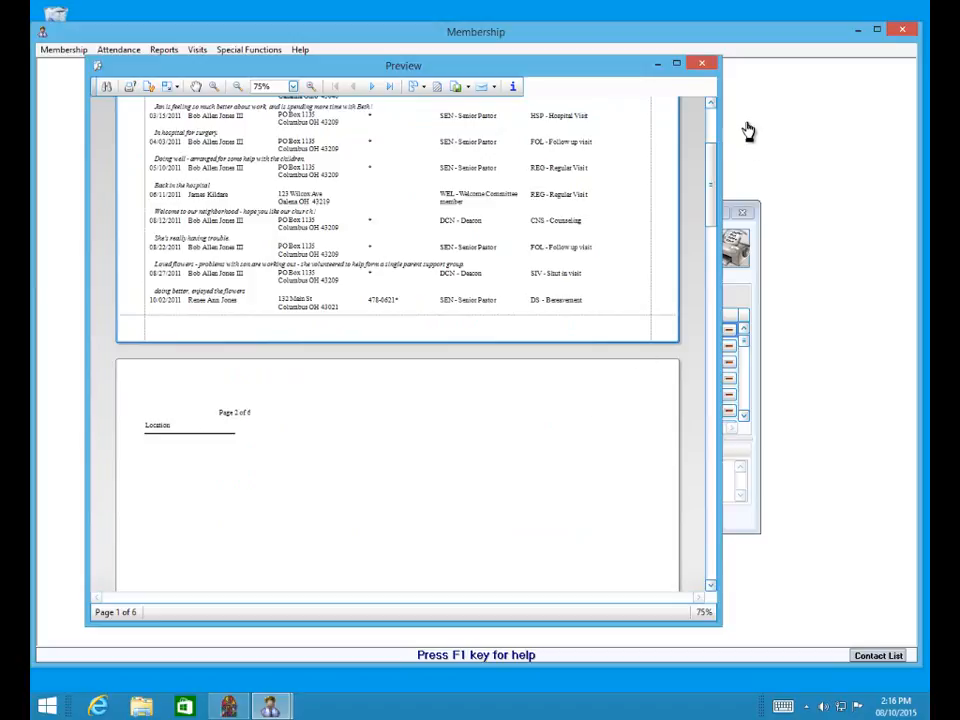
left_click_drag(713, 156, 719, 129)
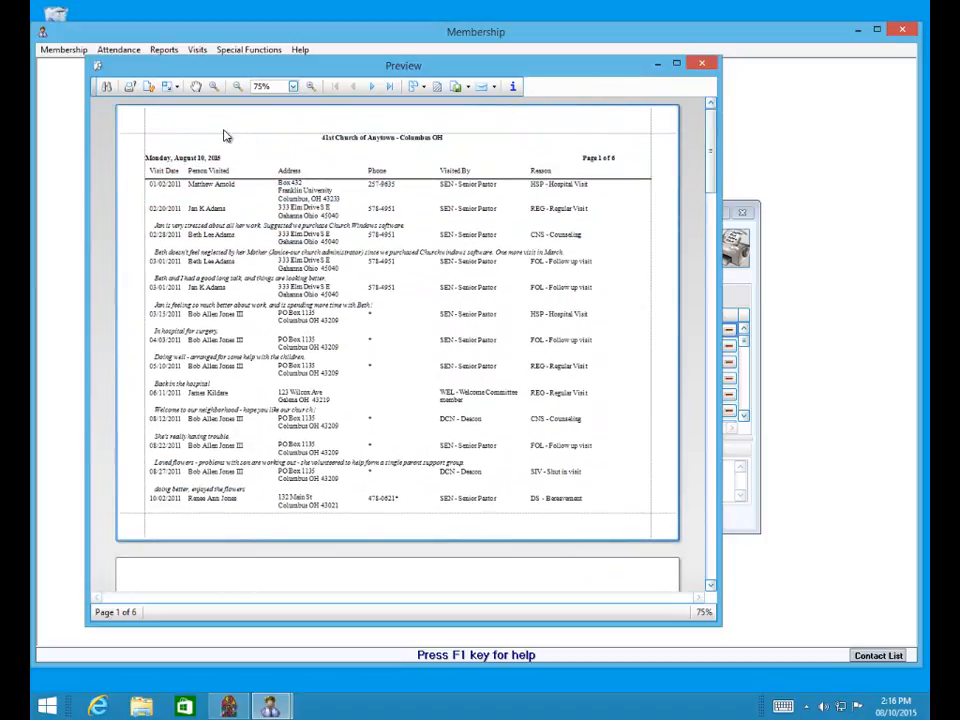
left_click(701, 63)
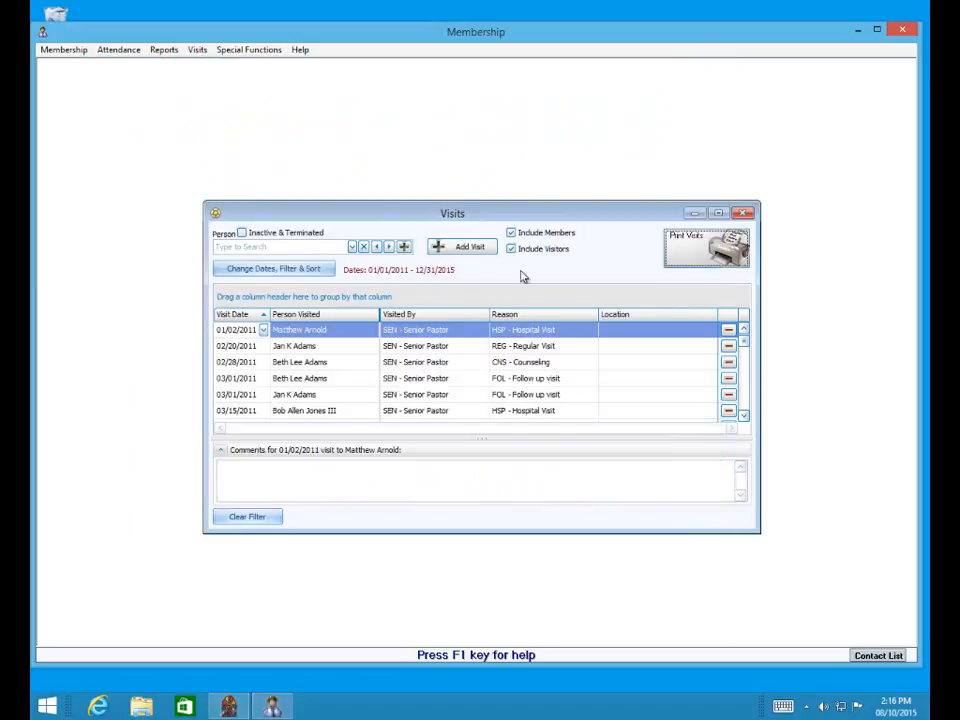
- Reduce the width of the Visit Date column in the visits filter's column settings
left_click(306, 268)
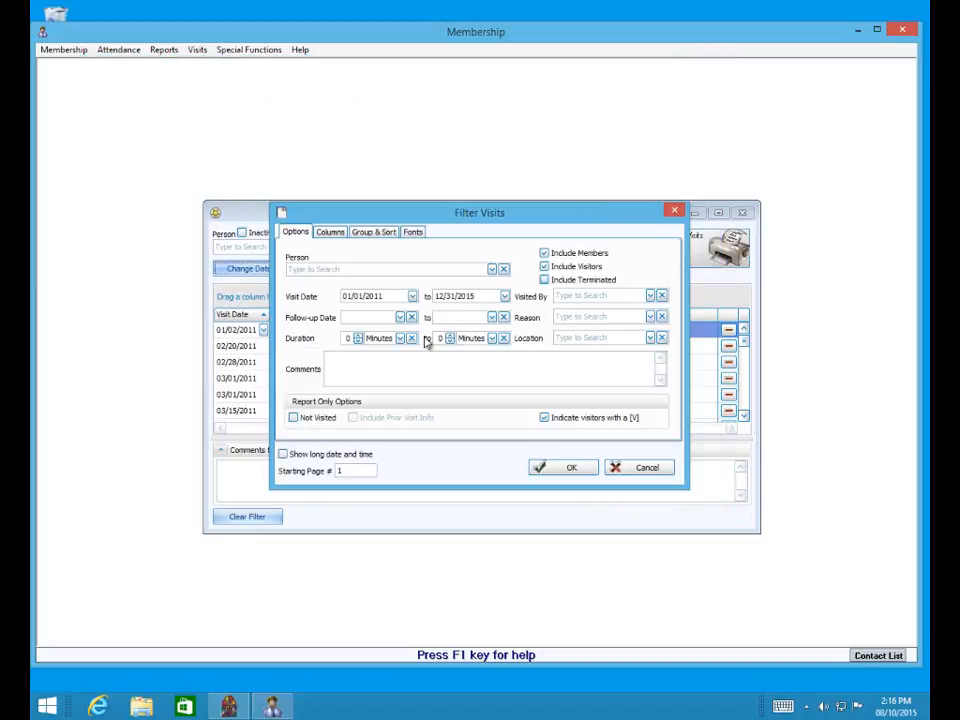
left_click(331, 232)
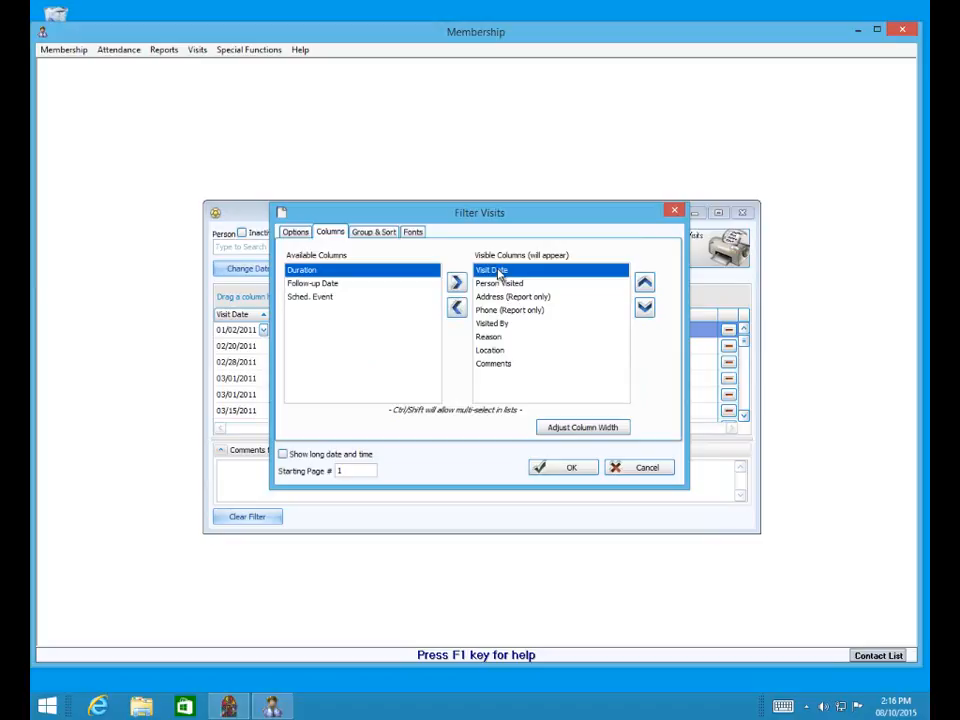
left_click(558, 432)
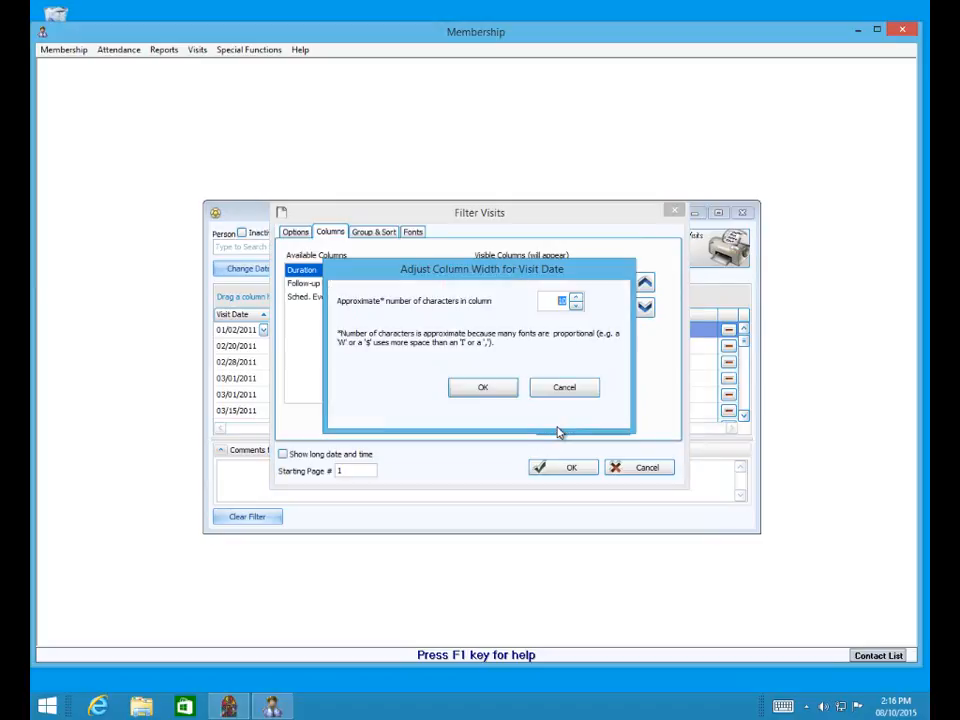
left_click(577, 307)
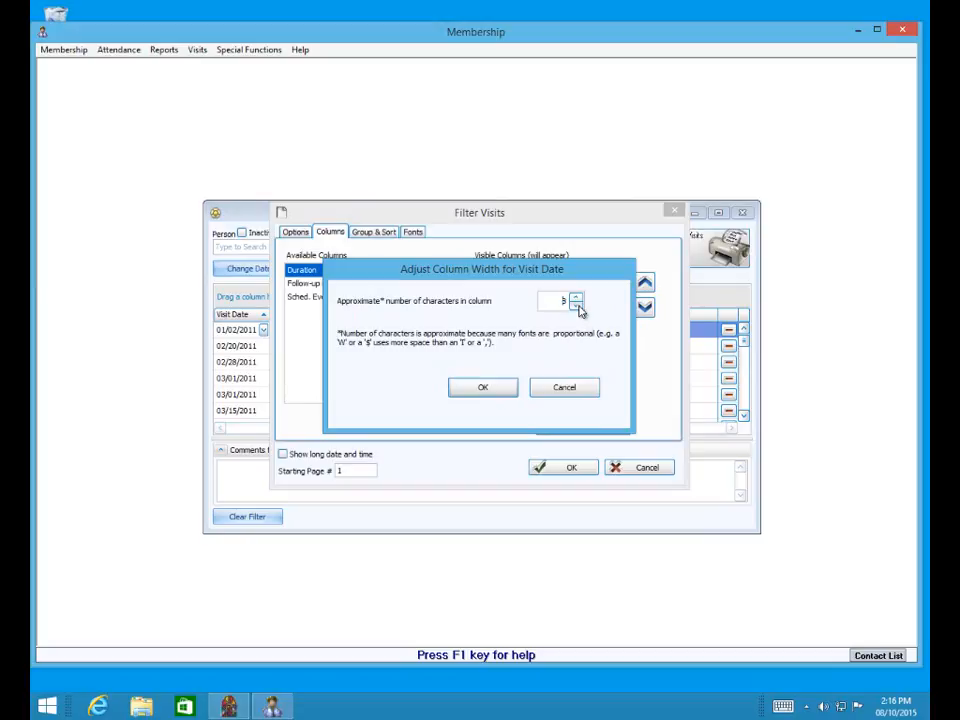
left_click(505, 387)
- Reduce the Person Visited column's approximate number of characters
left_click(508, 286)
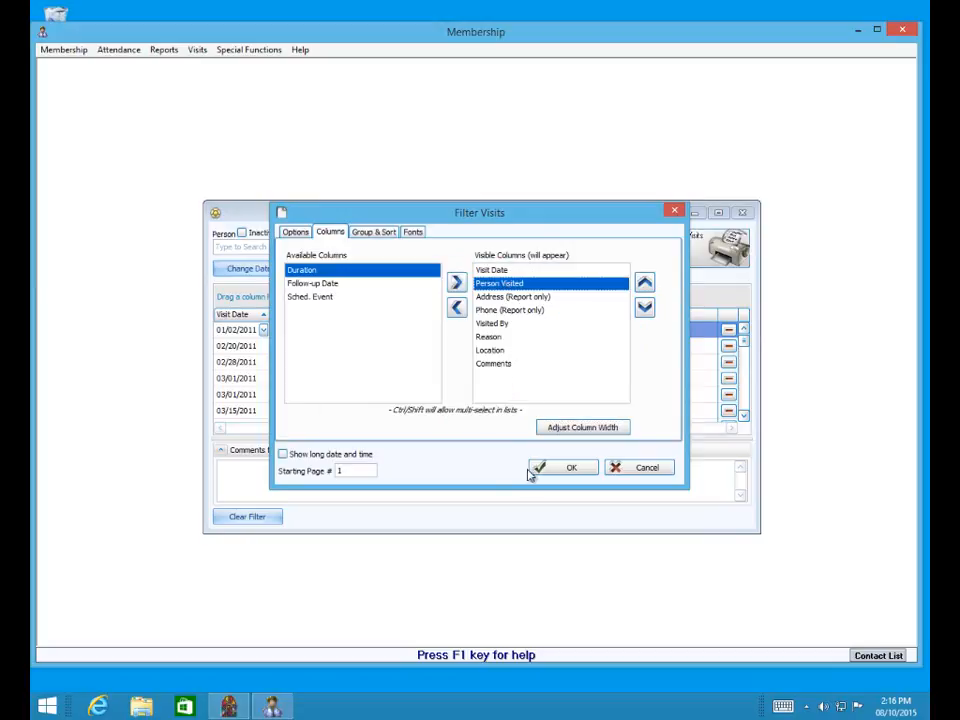
left_click(561, 427)
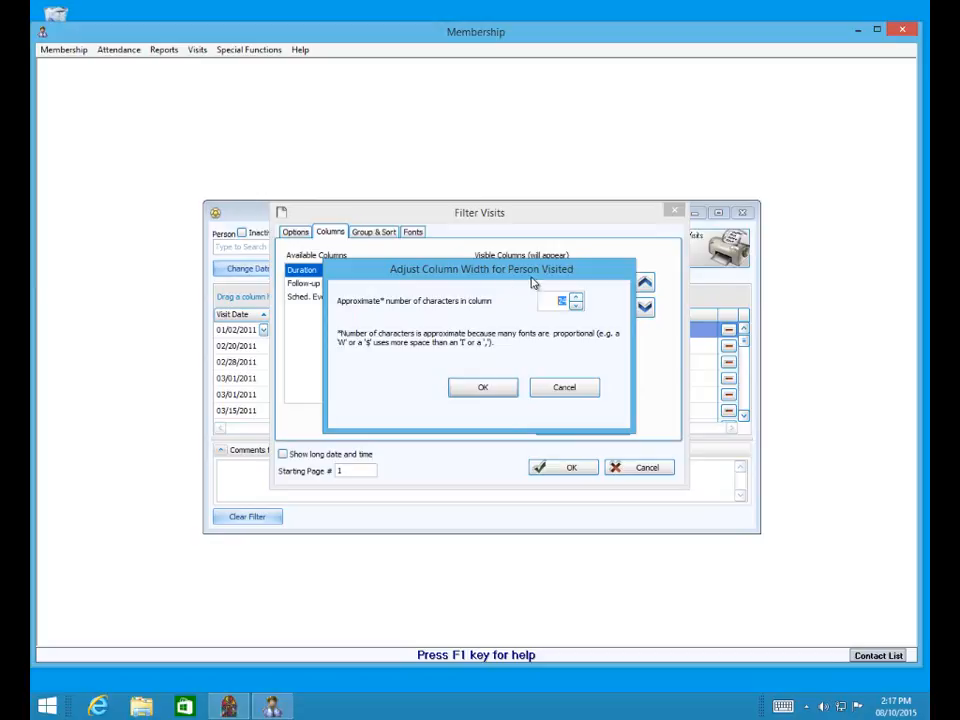
double_click(576, 306)
left_click(484, 390)
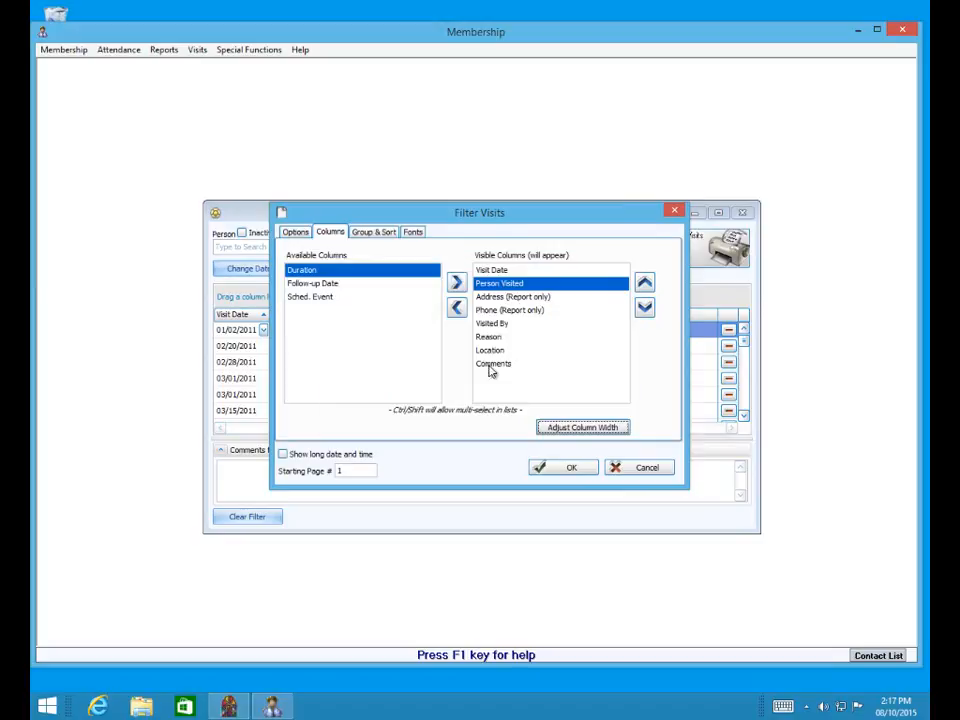
- Remove the Address and Phone report-only columns from the visible columns and apply the filter settings
left_click(511, 298)
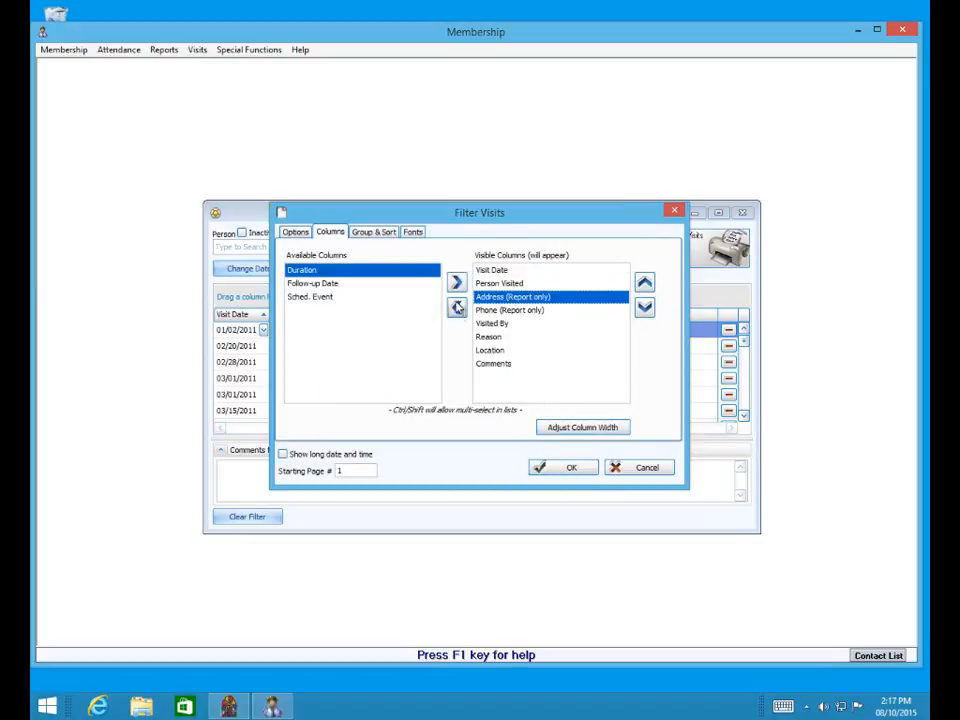
left_click(456, 308)
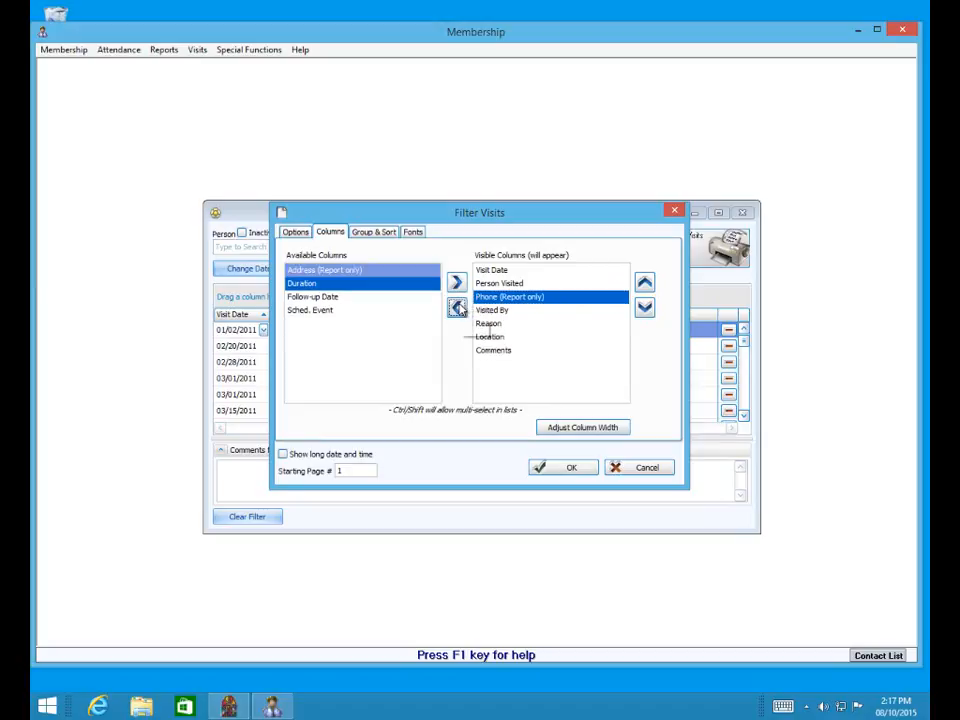
left_click(456, 308)
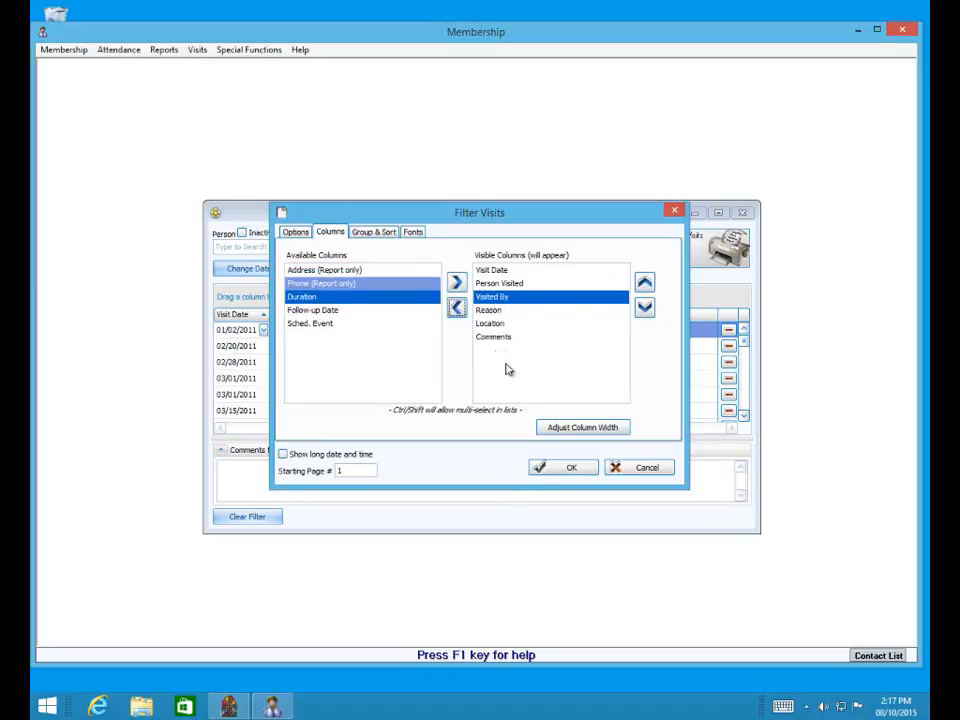
left_click(583, 472)
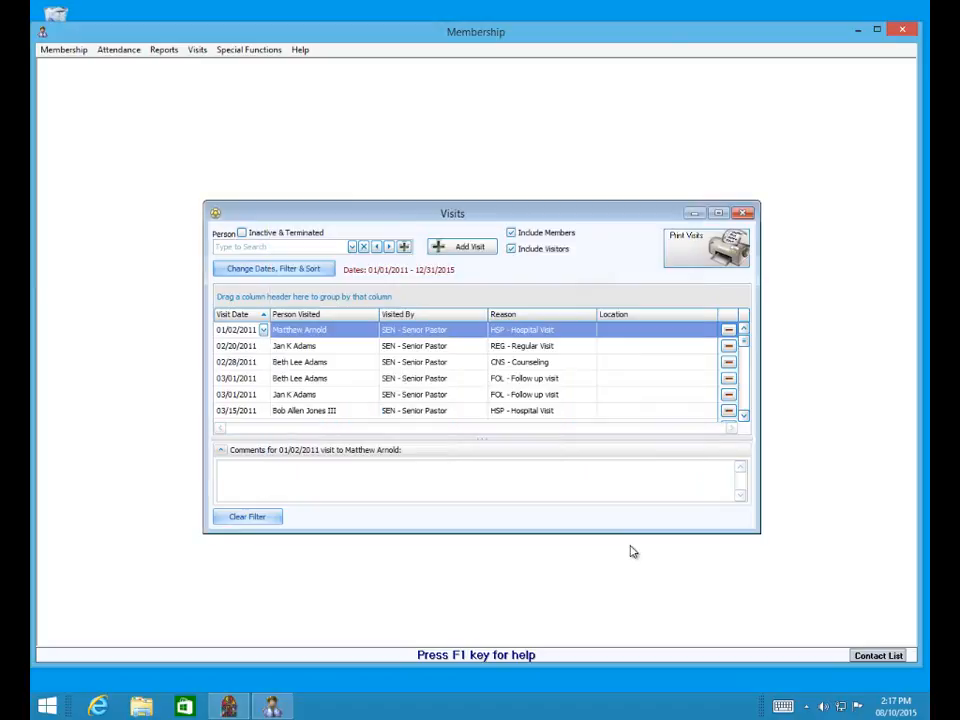
- Preview the visits report with the reduced columns, check it through its last page and close the preview
left_click(720, 257)
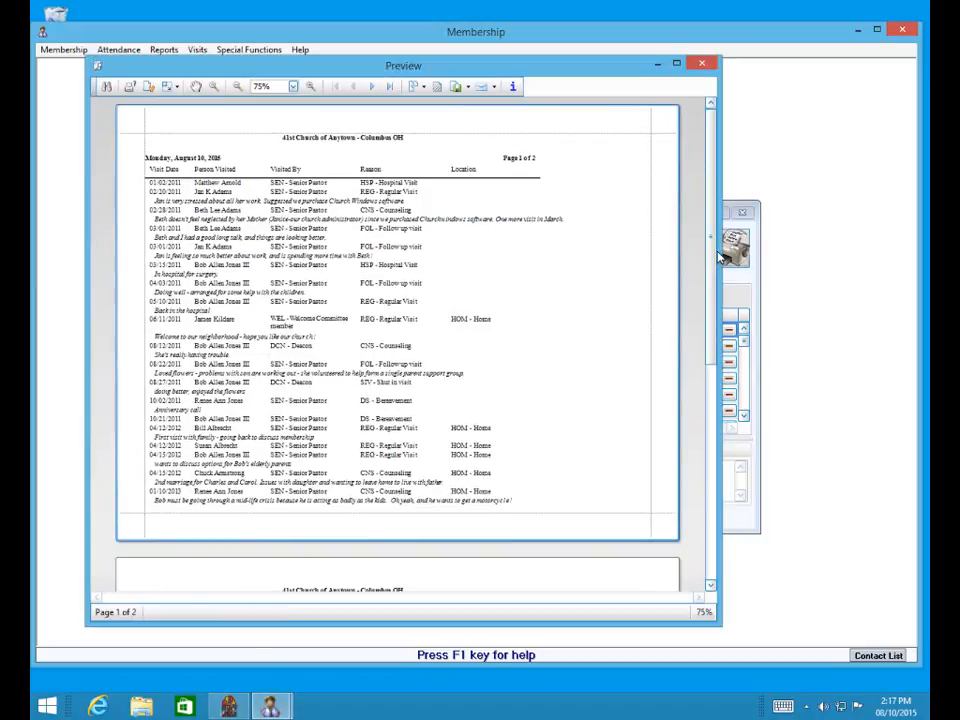
left_click(710, 586)
left_click(711, 587)
left_click(711, 587)
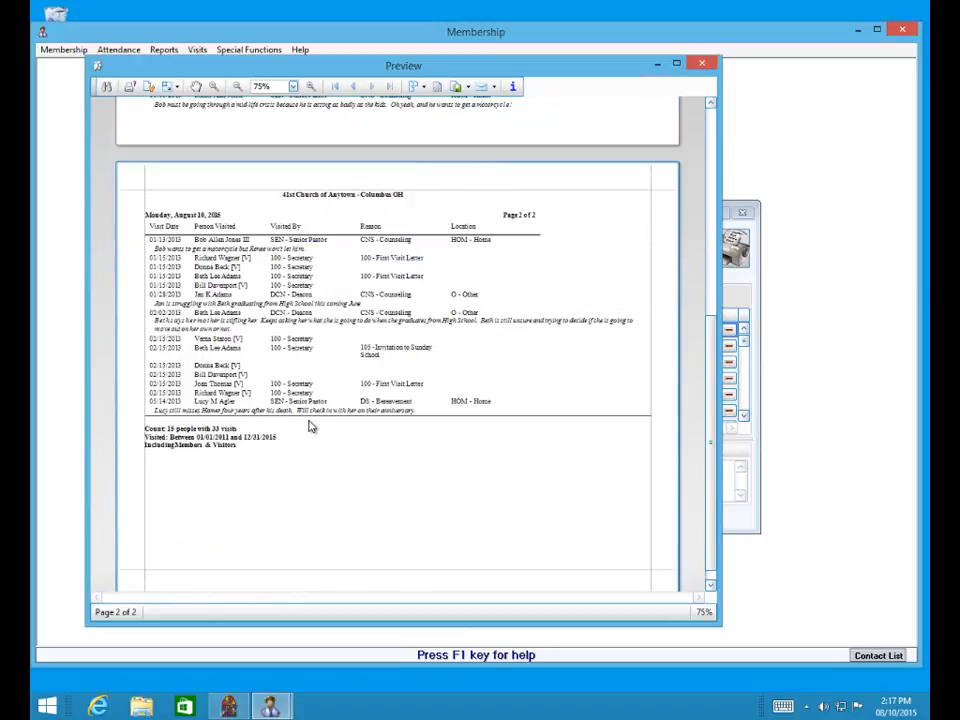
left_click(701, 66)
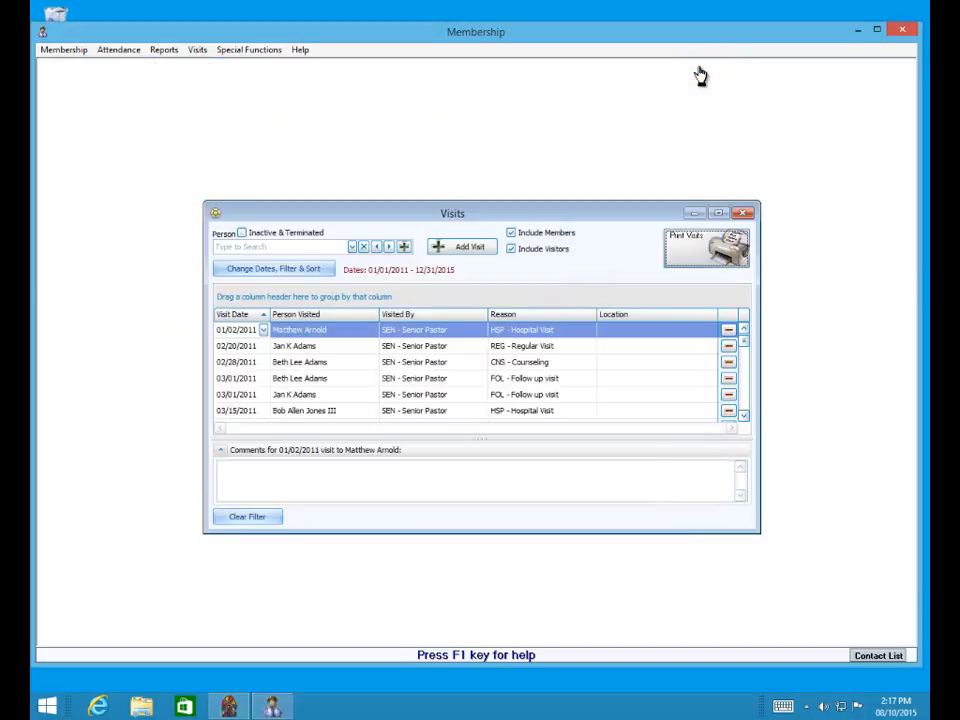
- Close the Visits window and exit the Membership module
left_click(745, 214)
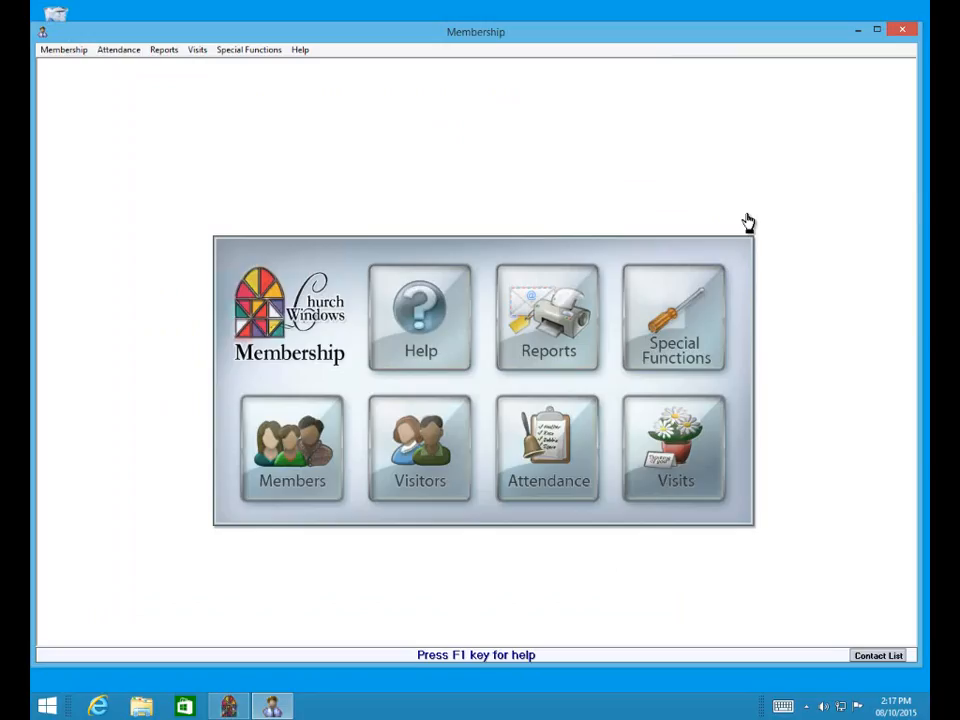
left_click(904, 33)
left_click(545, 394)
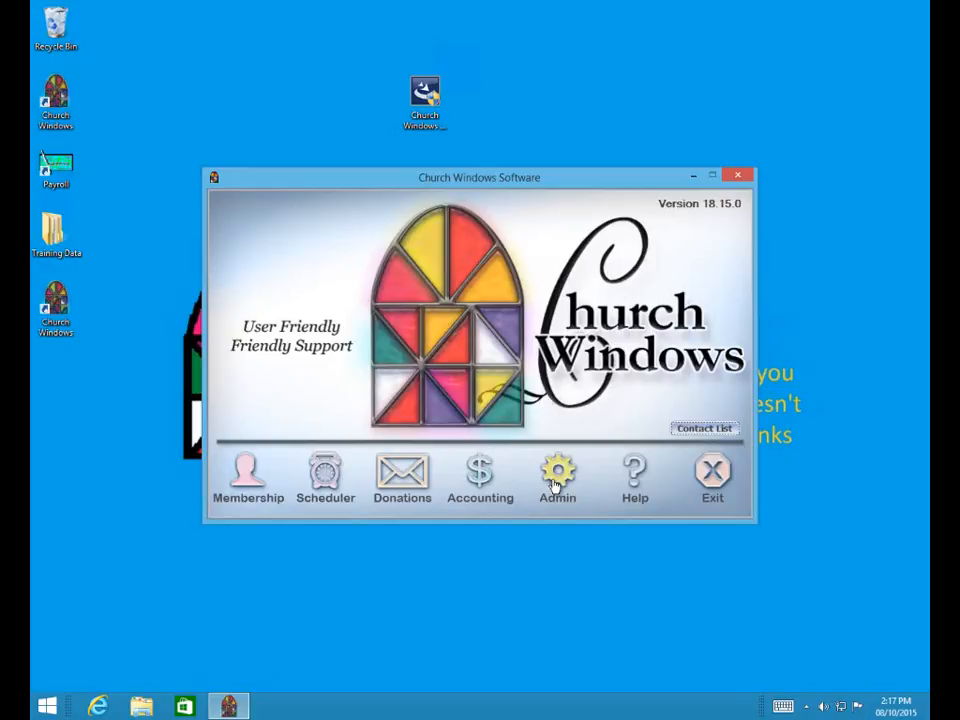
- Open the administration security settings and examine the second listed user's Attendance and Visits permissions
left_click(555, 484)
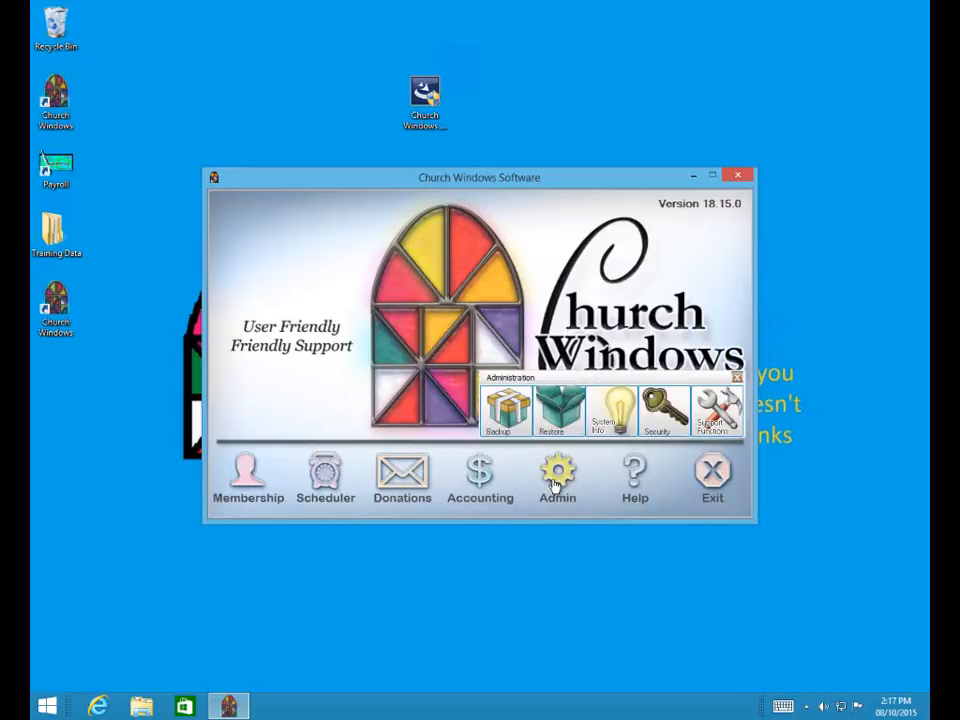
left_click(663, 412)
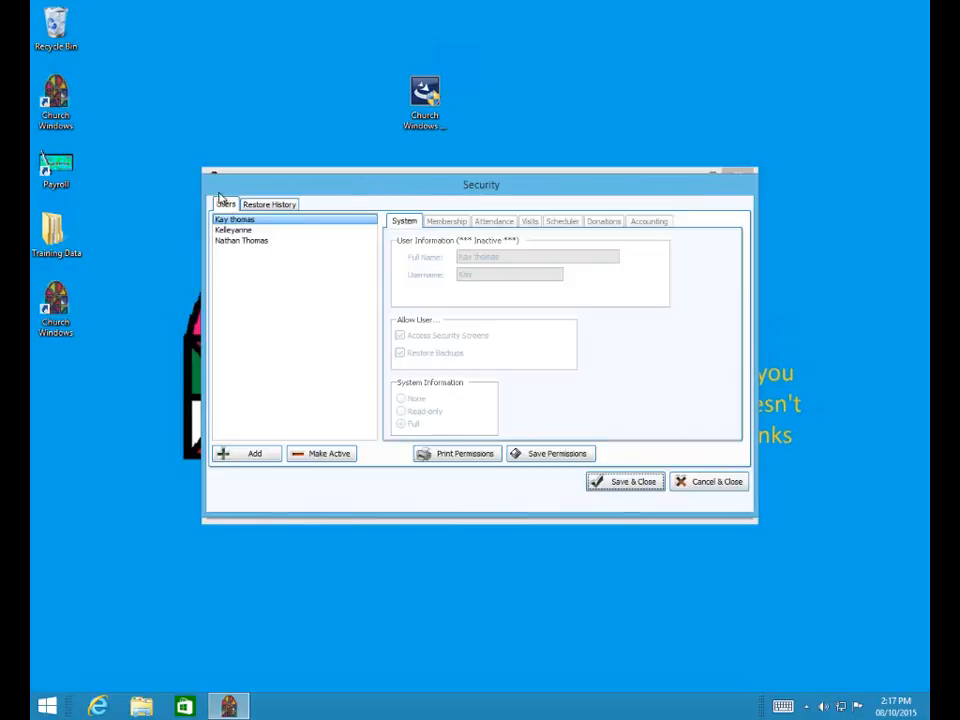
left_click(231, 233)
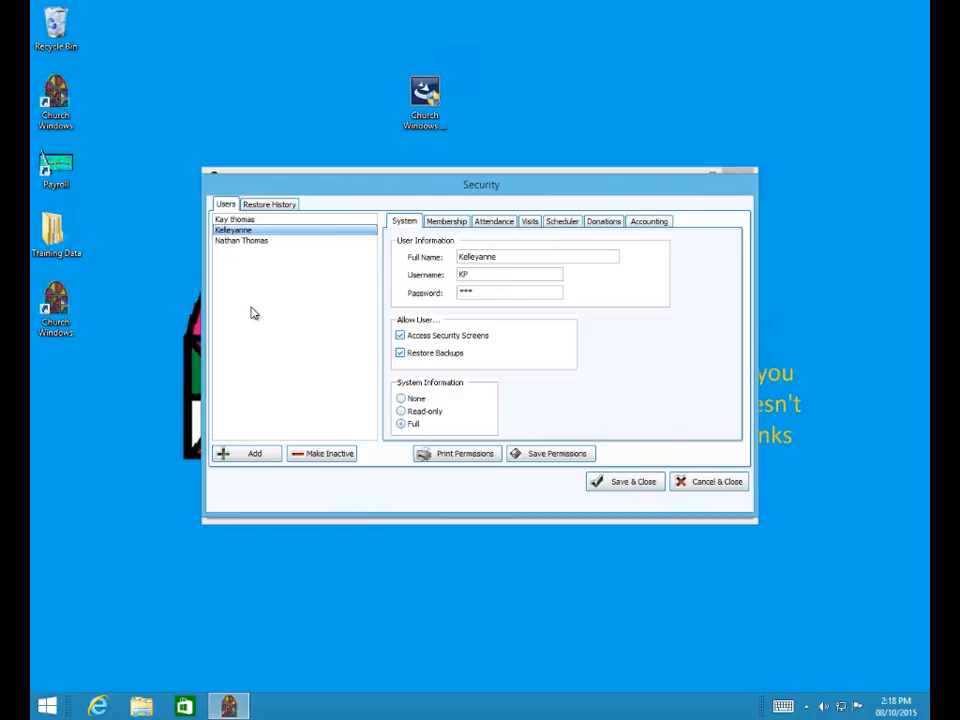
left_click(498, 224)
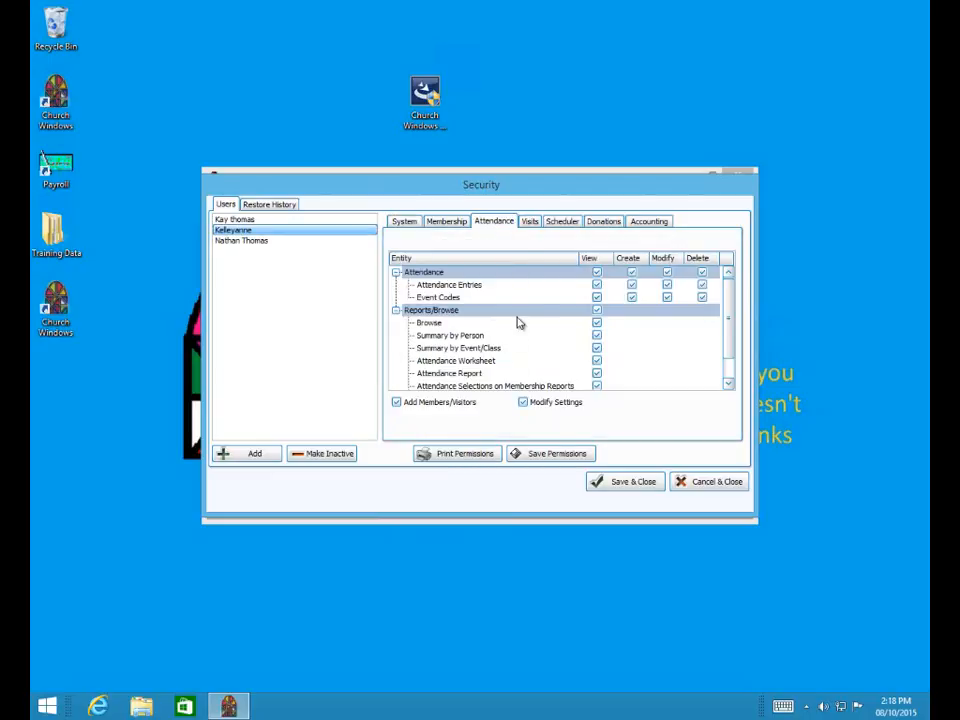
left_click(531, 226)
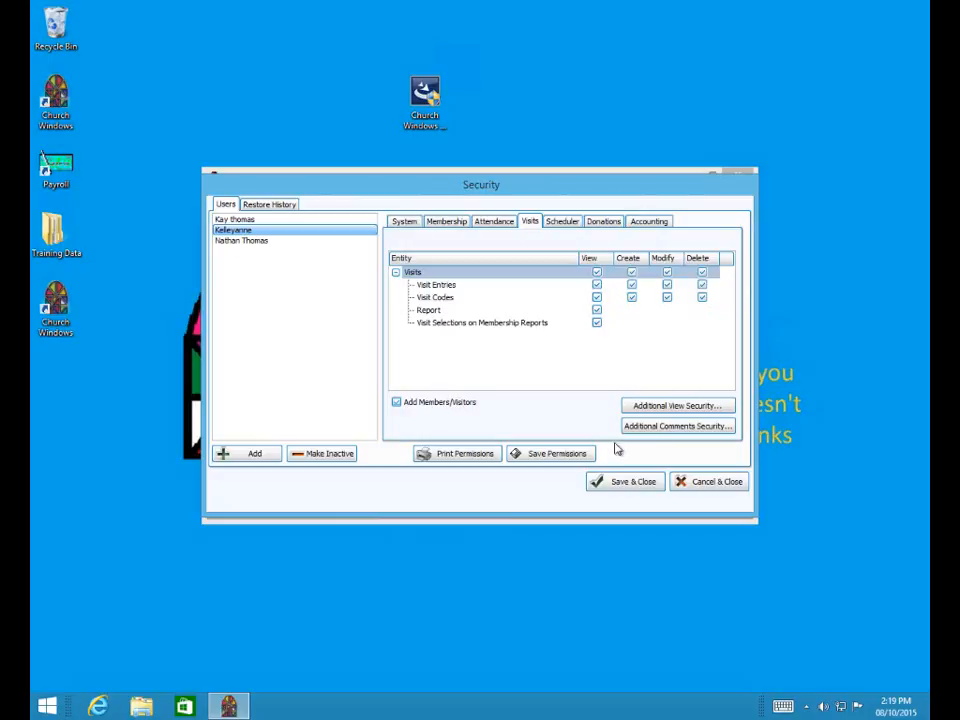
- Examine the user's additional visit view security, including the restriction by Visited By code, and cancel the dialog
left_click(675, 406)
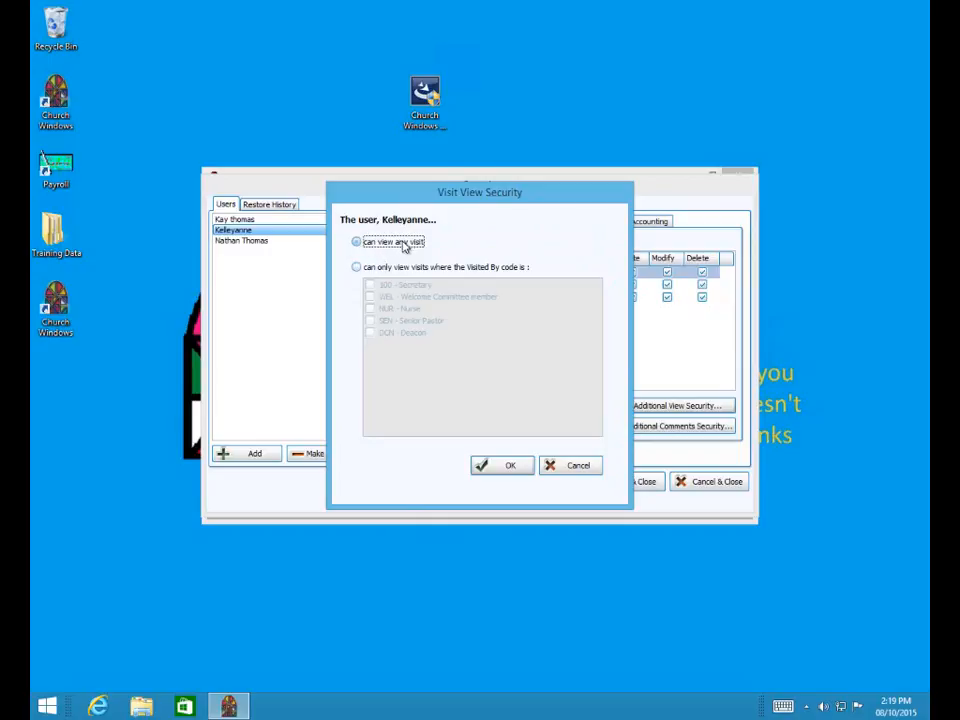
left_click(357, 268)
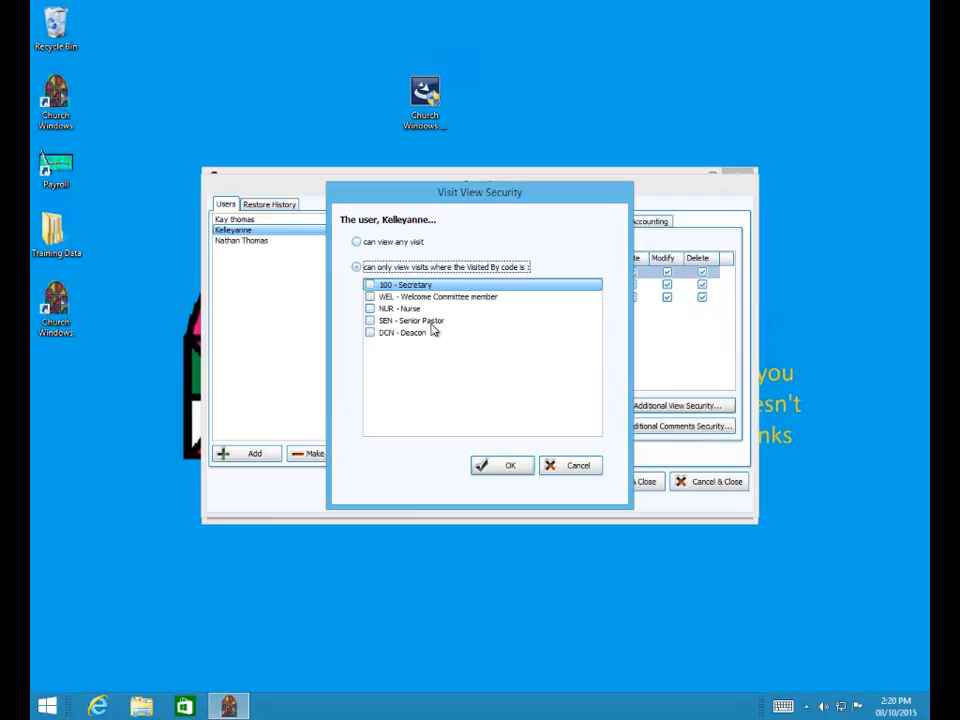
left_click(574, 467)
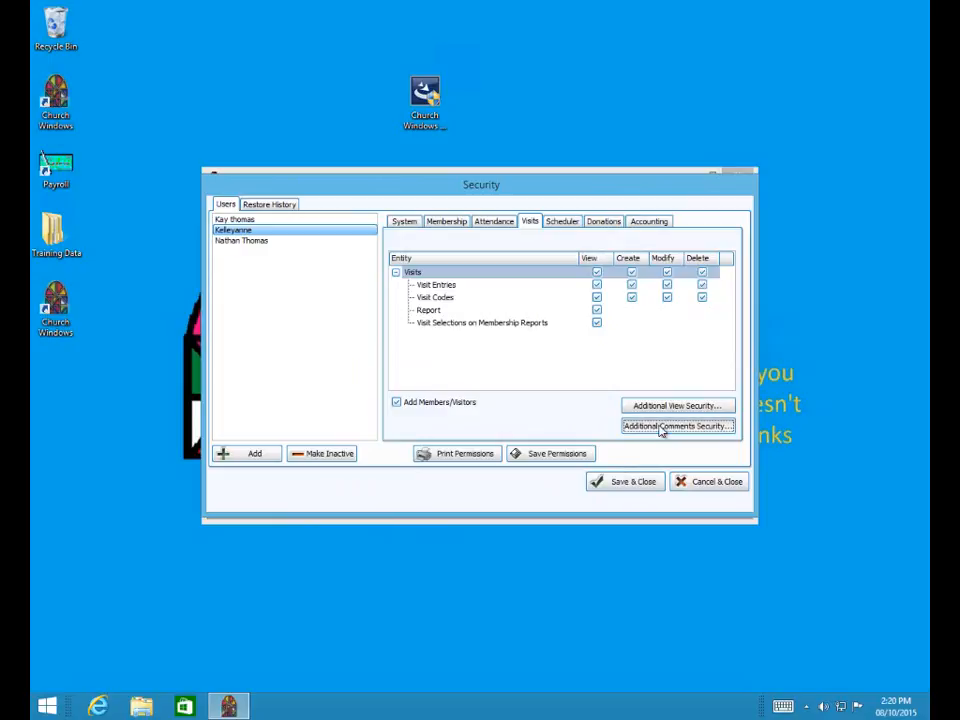
- Examine the user's additional comments security, including the restriction by Visited By code, and leave the security settings without saving
left_click(660, 428)
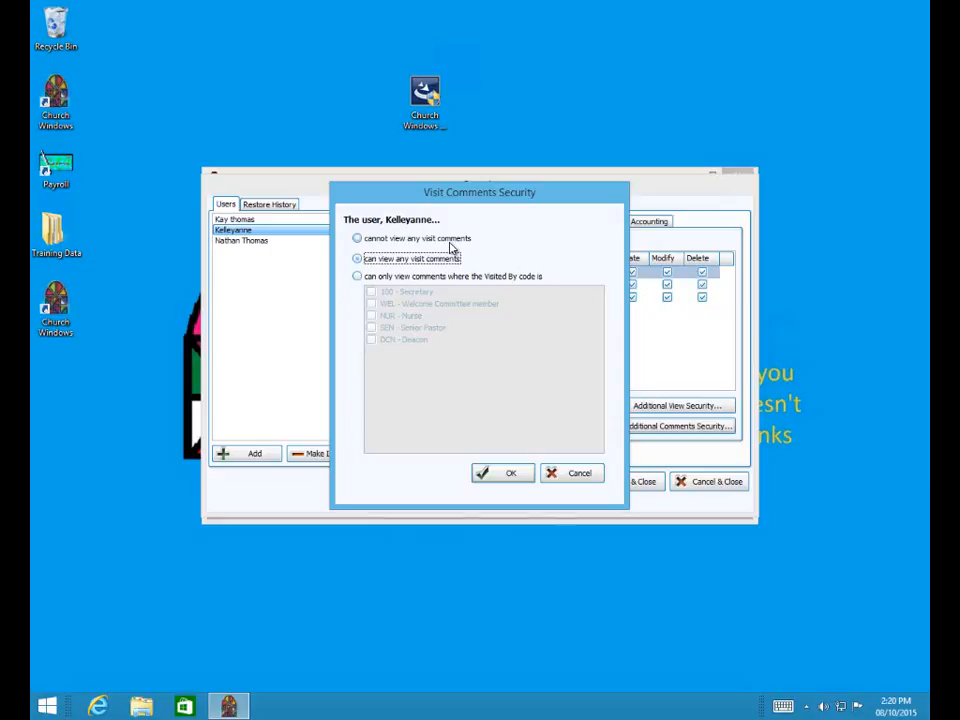
left_click(359, 277)
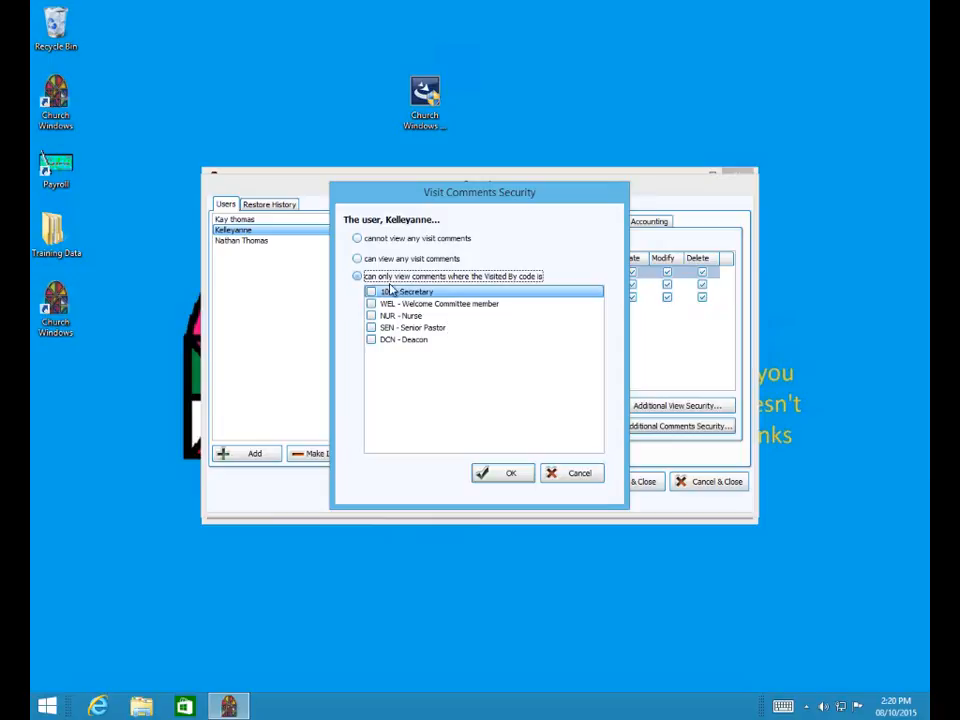
left_click(561, 478)
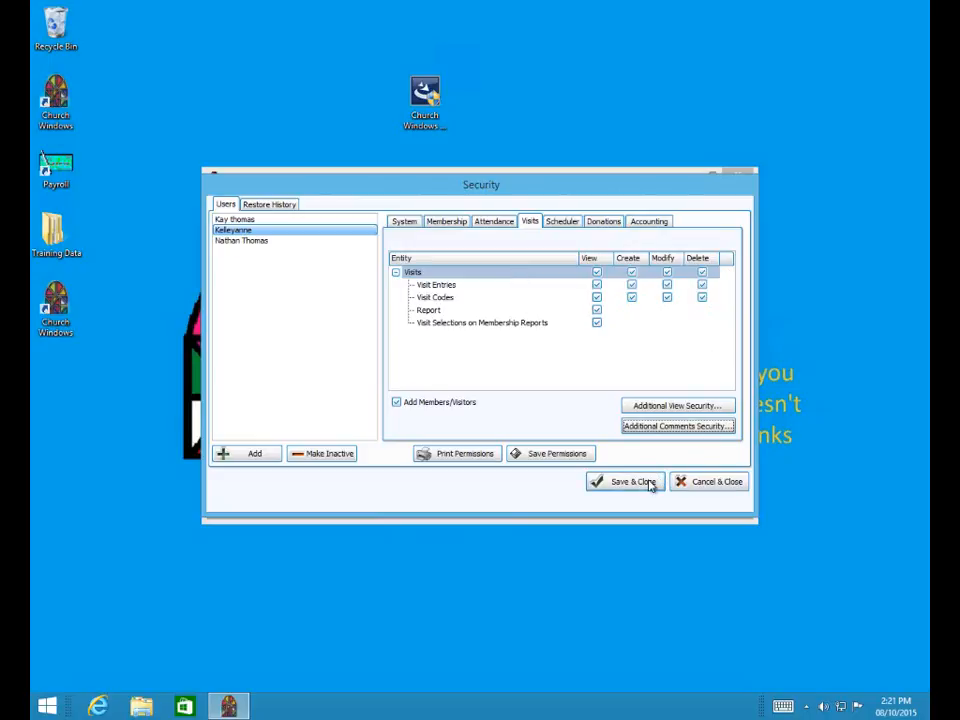
left_click(714, 483)
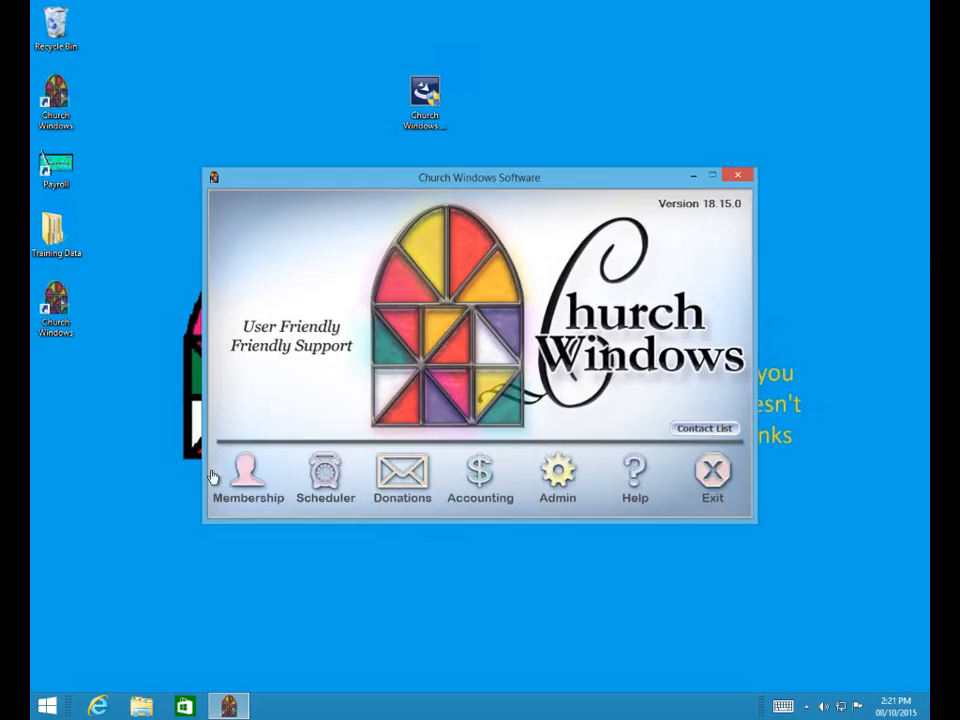
left_click(254, 474)
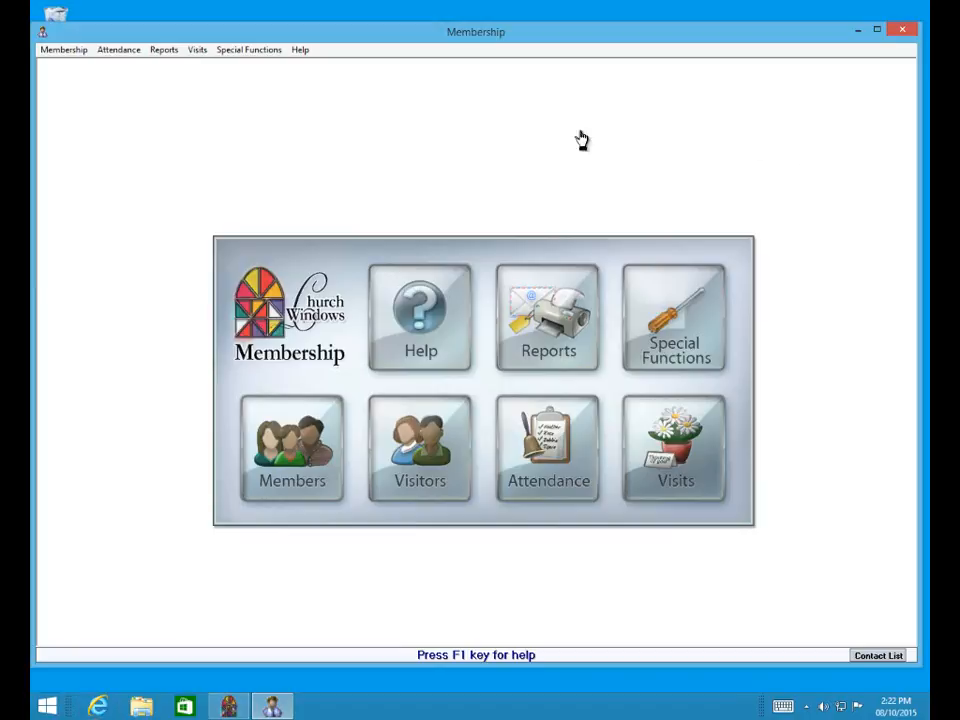
left_click(899, 32)
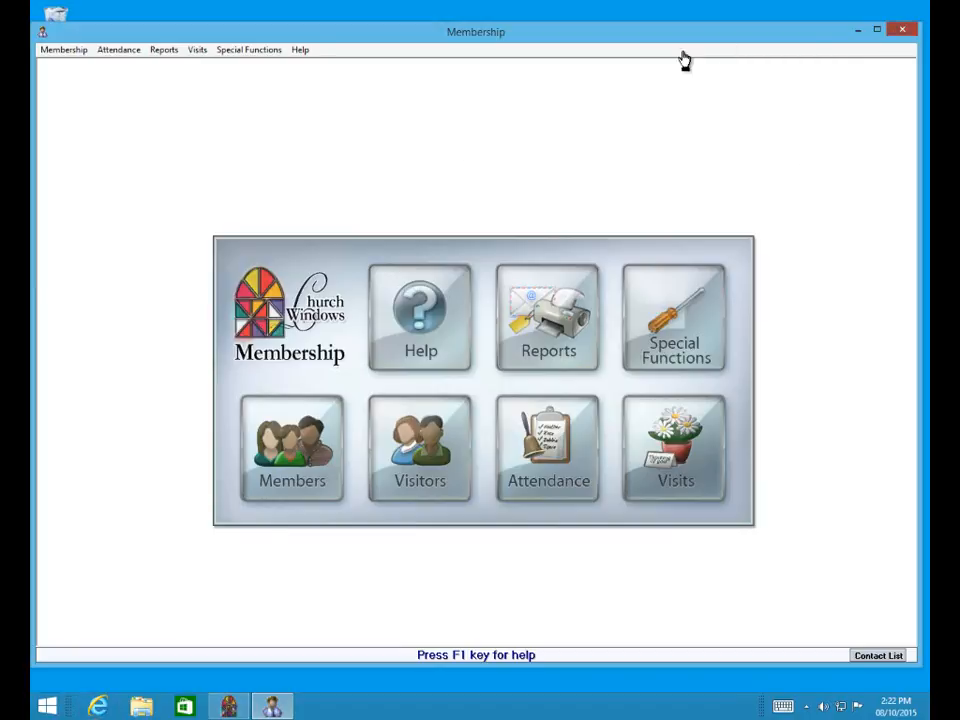
left_click(546, 392)
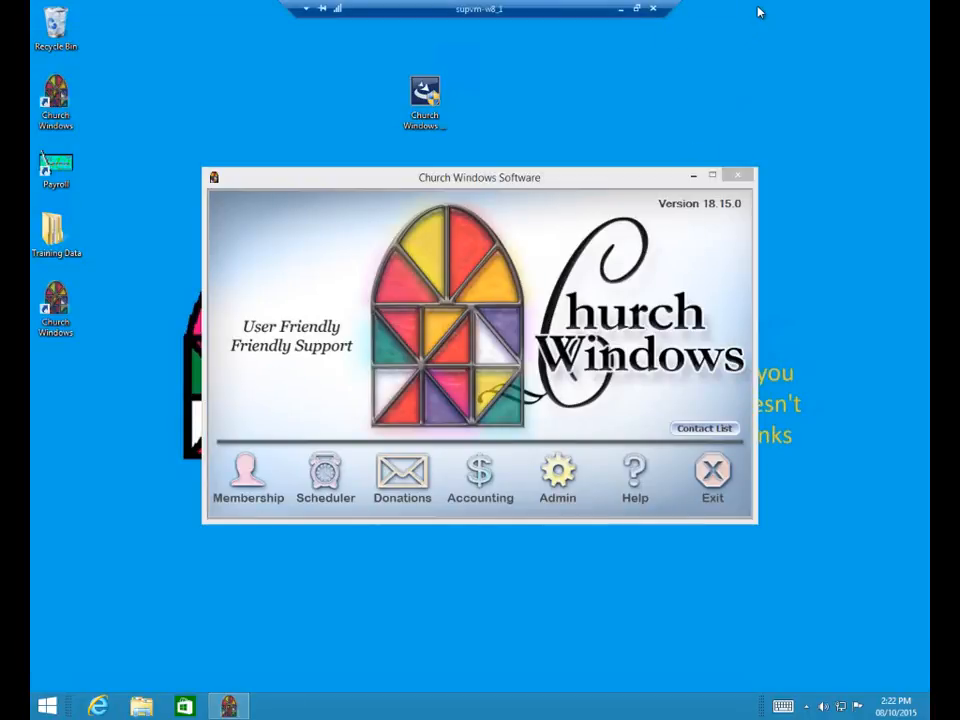
- Minimize the remote desktop session, switch to the Church Windows website in Internet Explorer, and close the extra Google tab
left_click(620, 9)
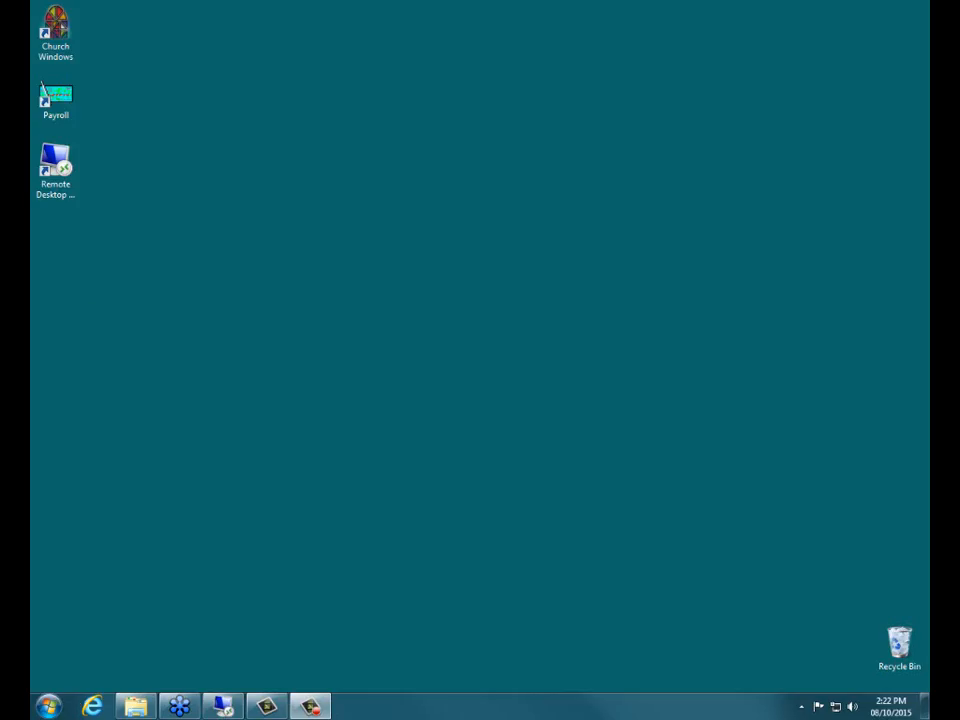
left_click(92, 706)
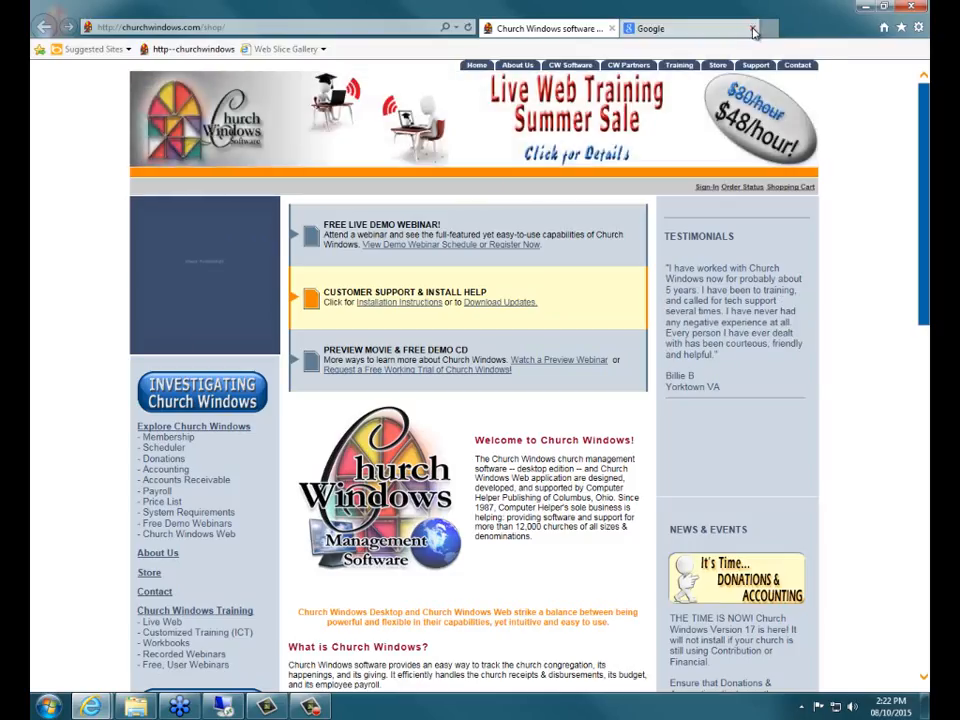
left_click(753, 32)
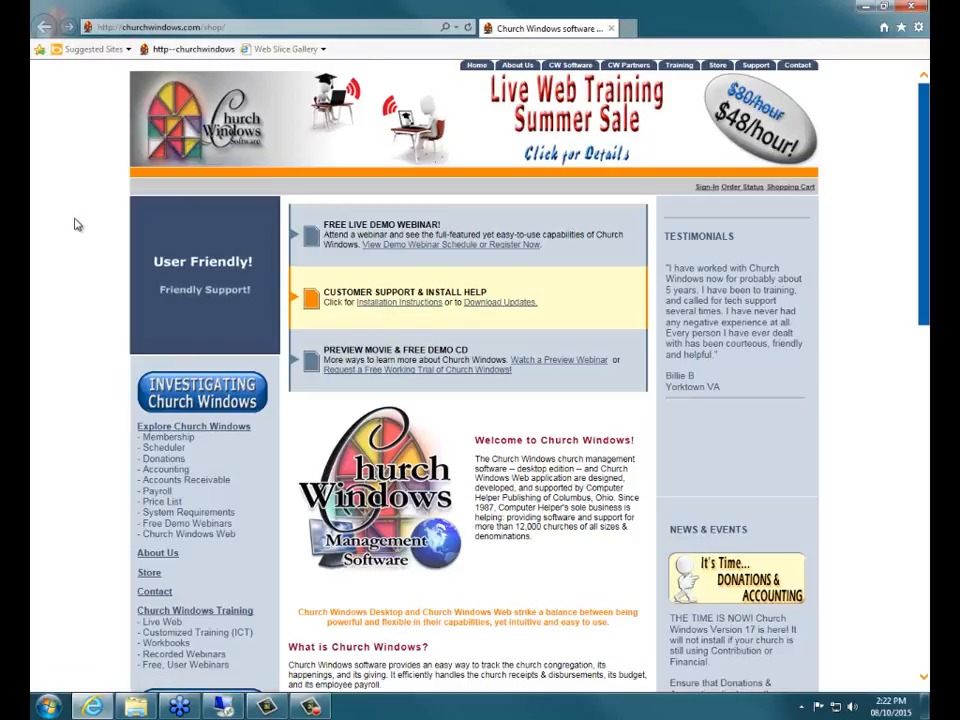
- Open the Free, User Webinars page of the Church Windows site and examine the schedule of upcoming Coffee Break Webinars
scroll(75, 223, "down", 3)
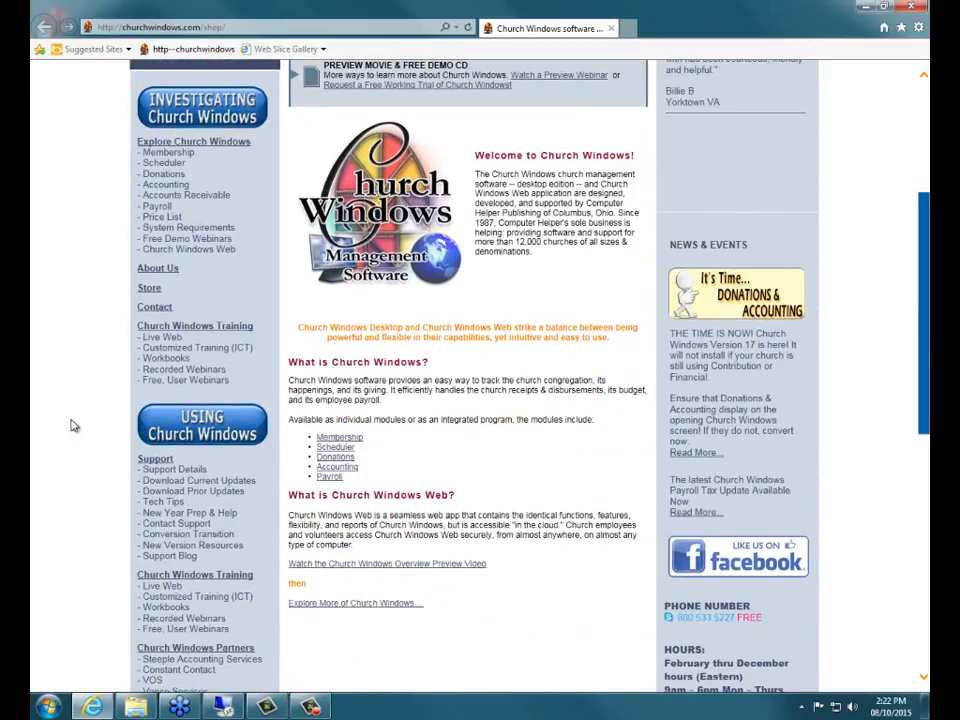
left_click(153, 388)
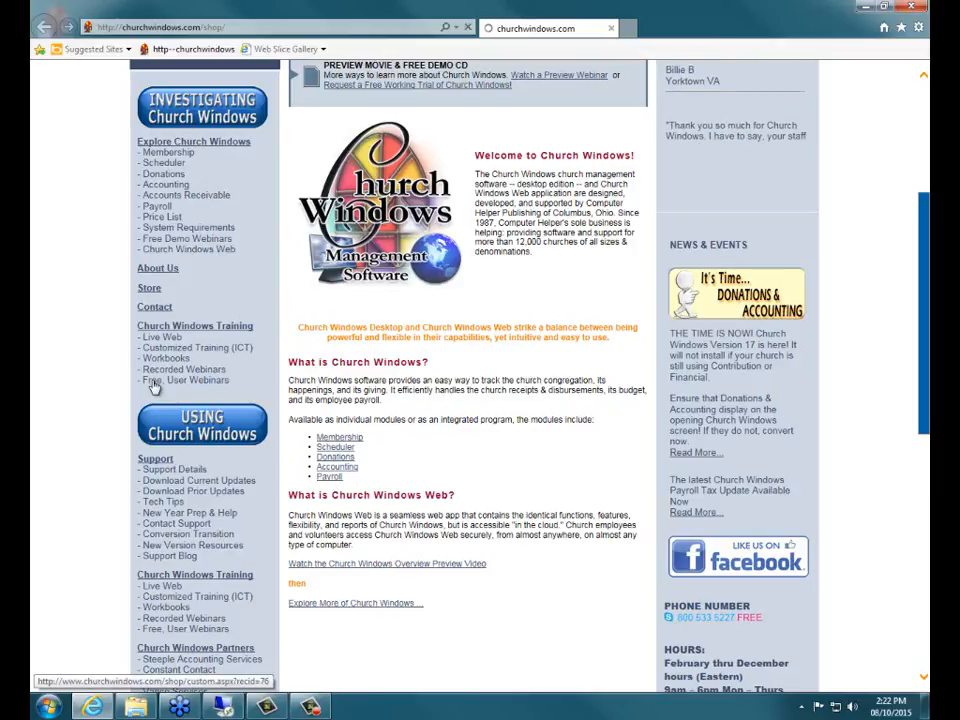
scroll(411, 432, "down", 5)
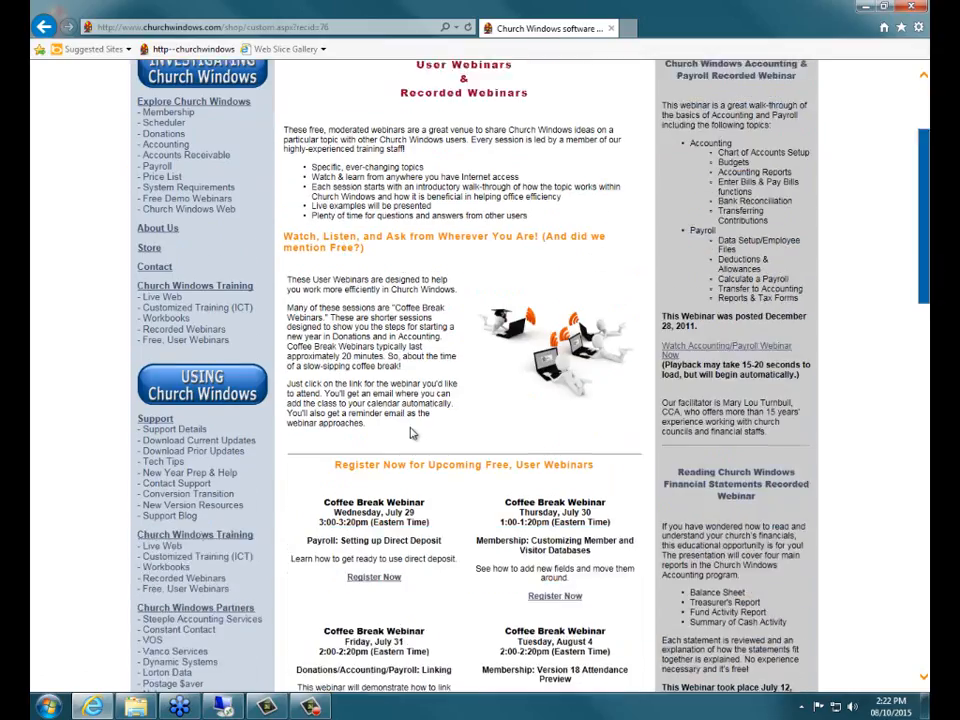
scroll(411, 432, "down", 1)
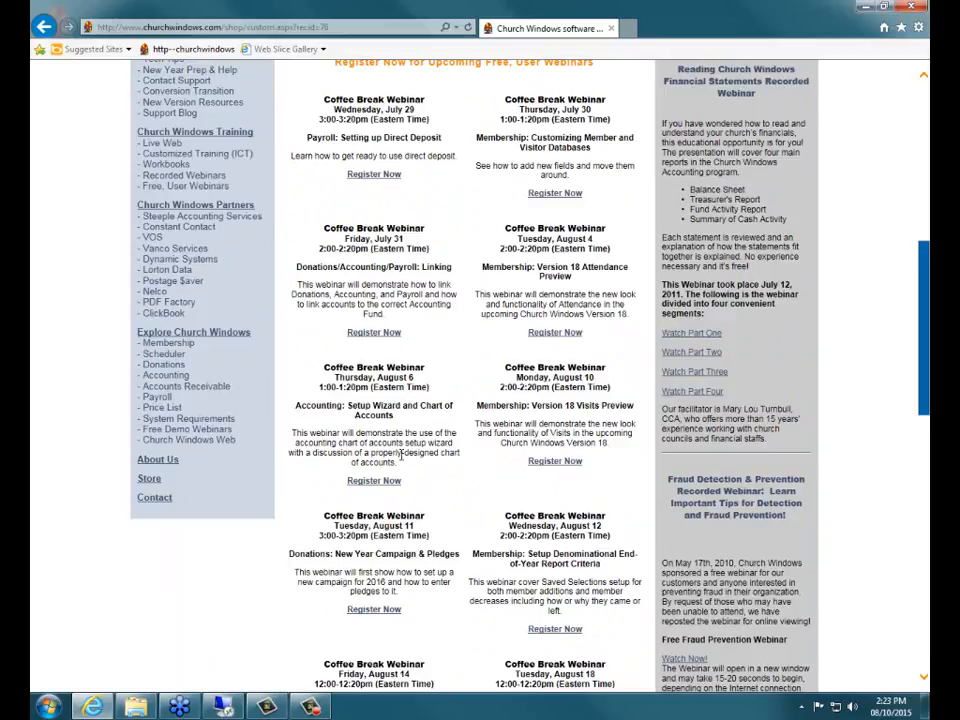
scroll(445, 391, "down", 1)
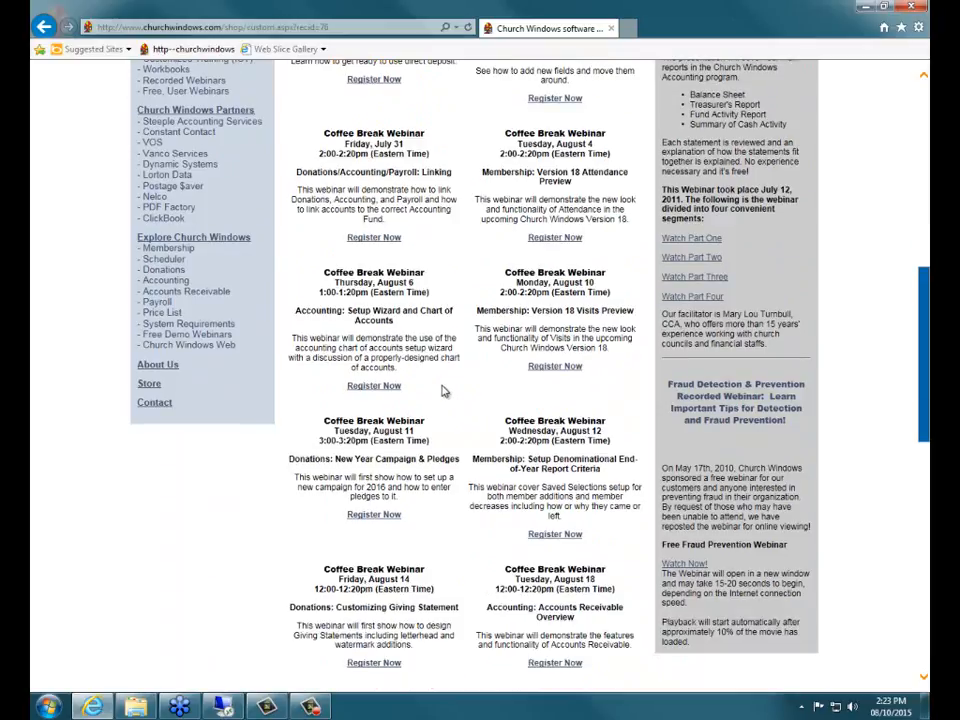
scroll(445, 391, "down", 2)
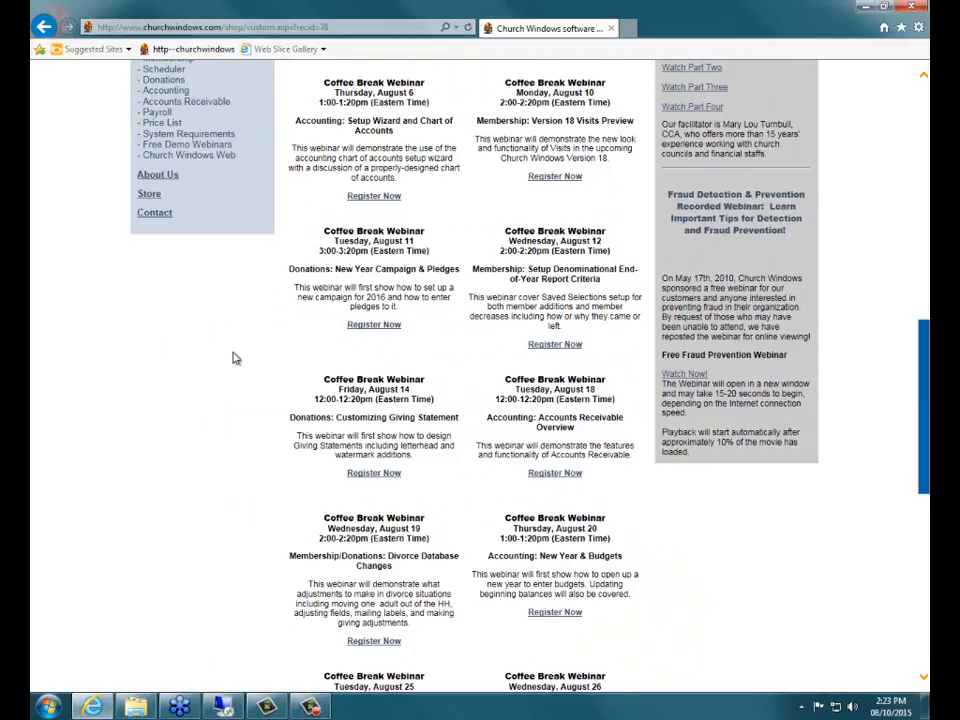
scroll(236, 358, "down", 1)
scroll(340, 462, "down", 2)
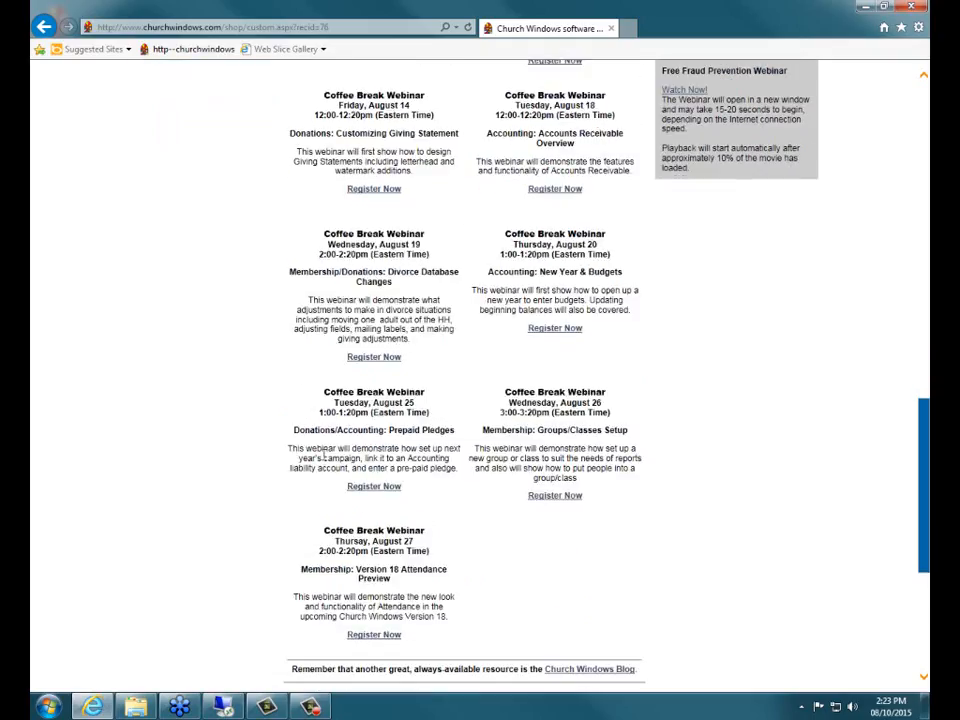
scroll(250, 514, "up", 7)
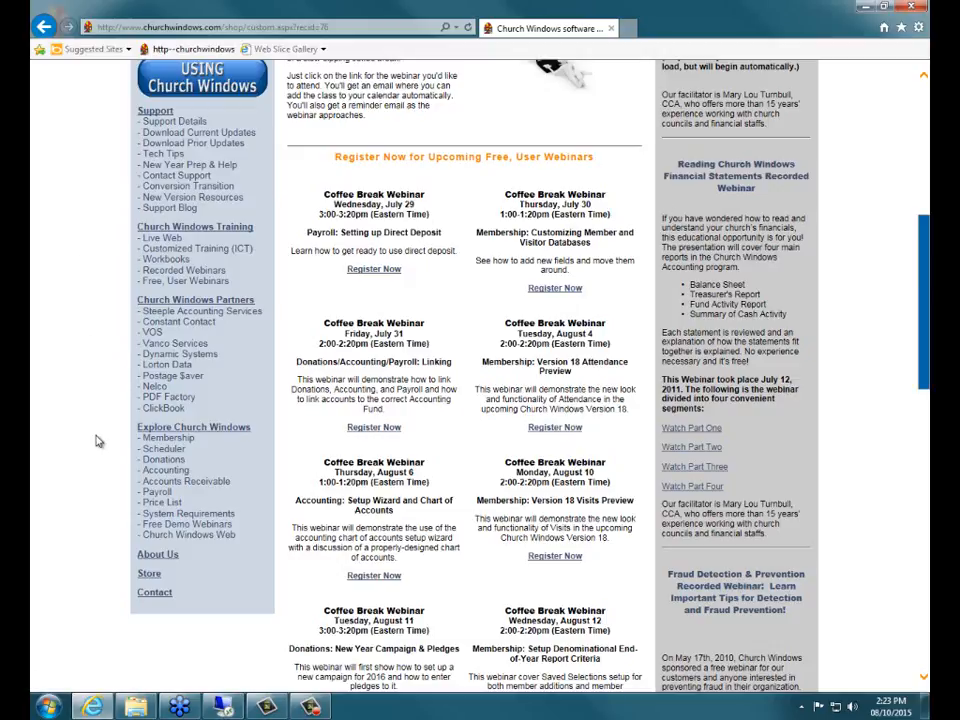
- Open the New Version Resources page and look through the Version 17 movies and recorded webinars
left_click(160, 198)
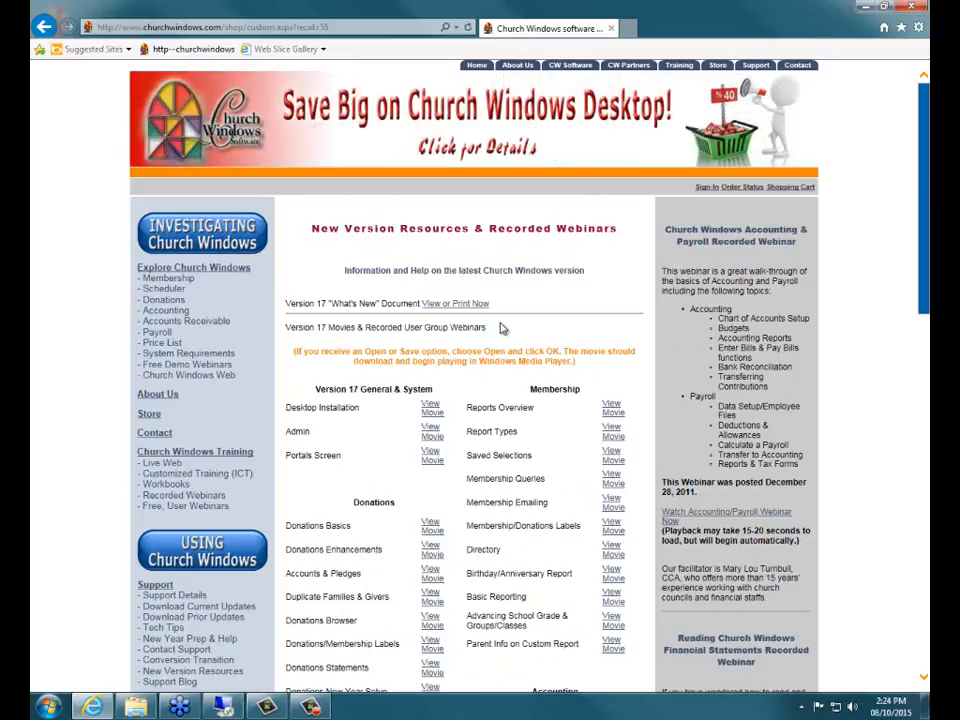
scroll(500, 328, "down", 5)
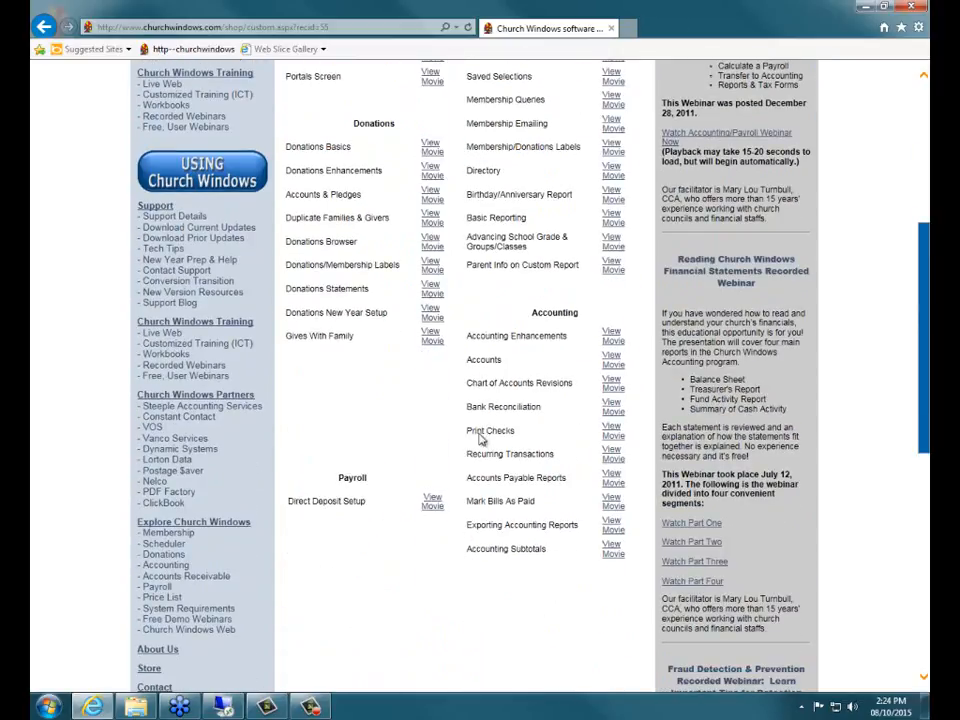
scroll(470, 620, "up", 5)
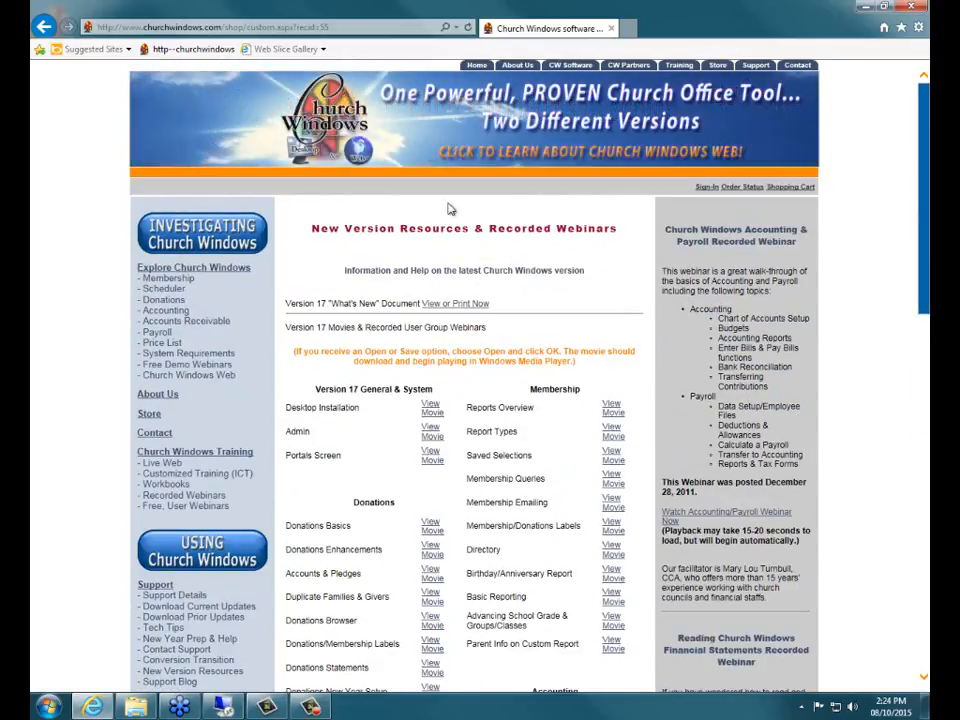
- Open the Support Blog from the Church Windows support links and place the cursor in the blog's search field
scroll(527, 221, "down", 4)
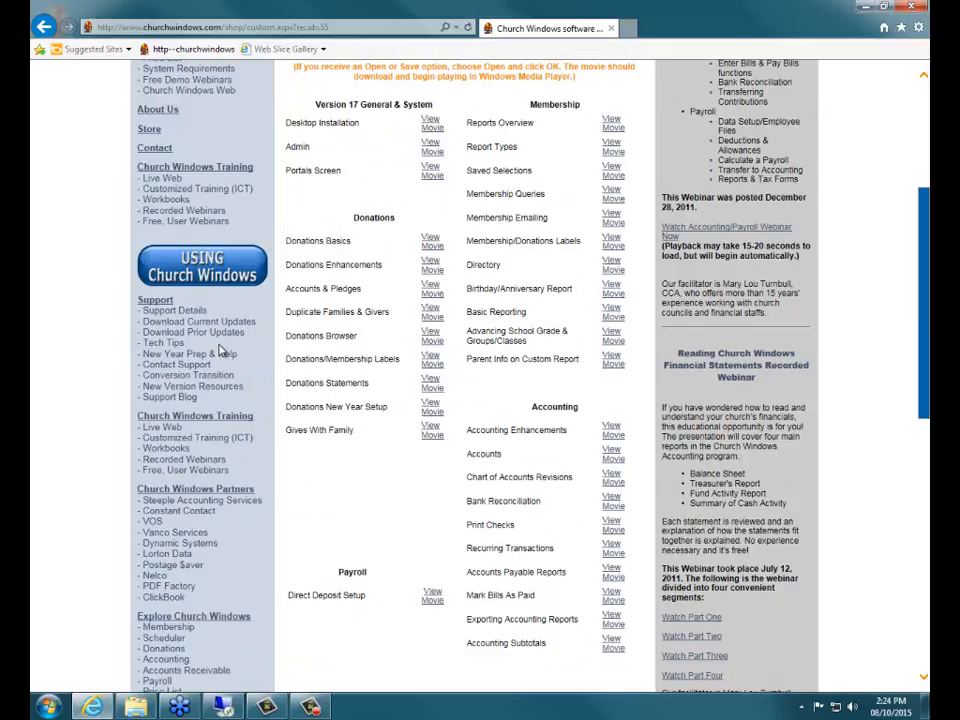
left_click(158, 405)
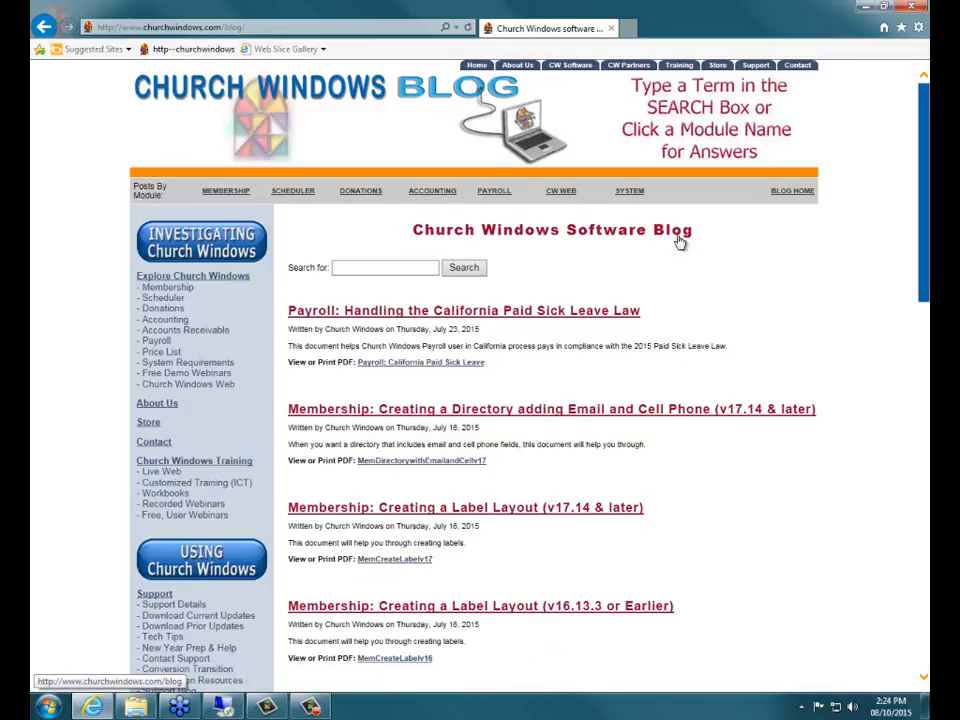
left_click(348, 267)
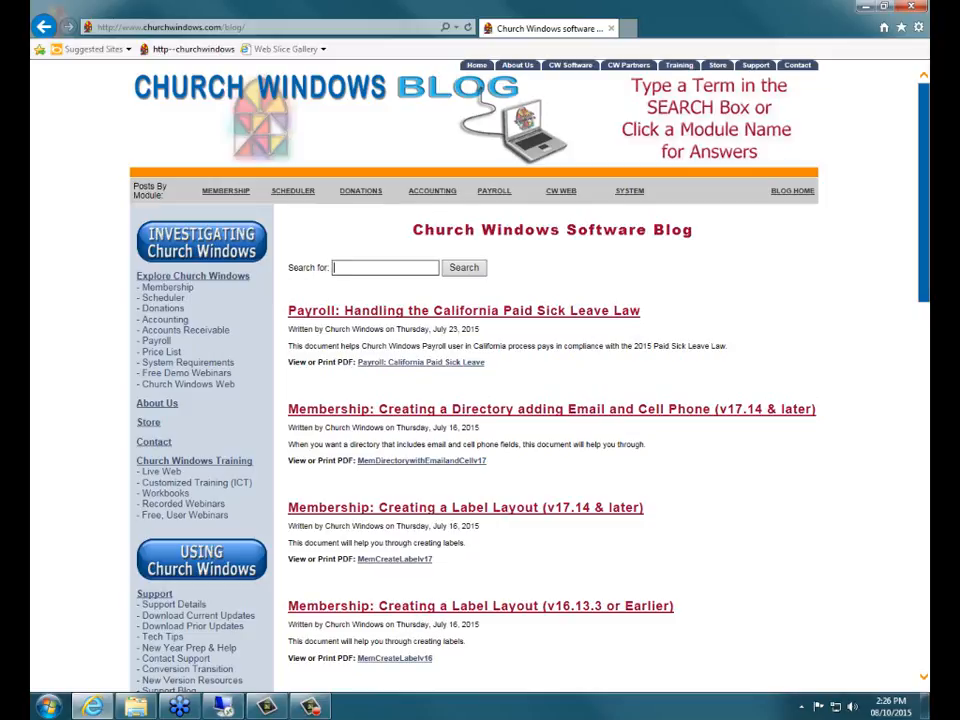
- End the GoToWebinar session and confirm
left_click(479, 374)
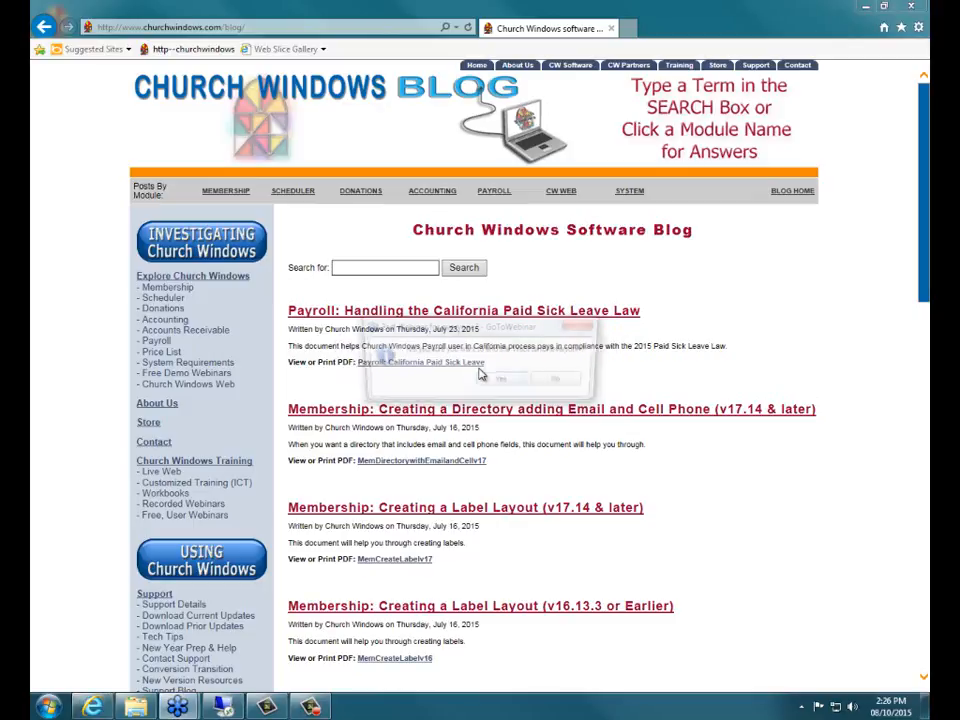
left_click(497, 378)
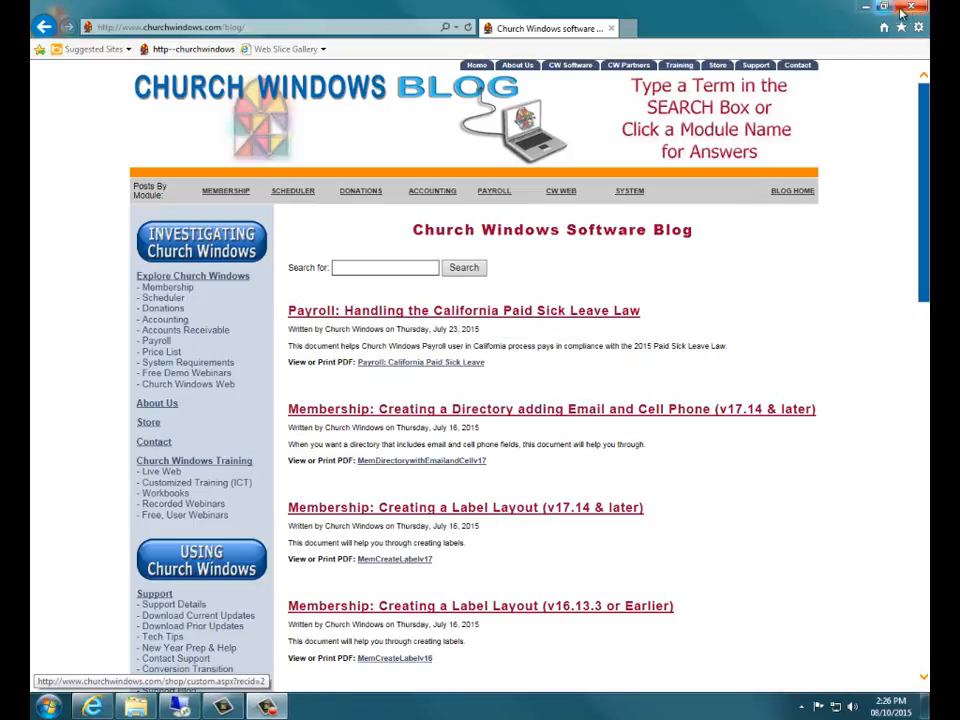